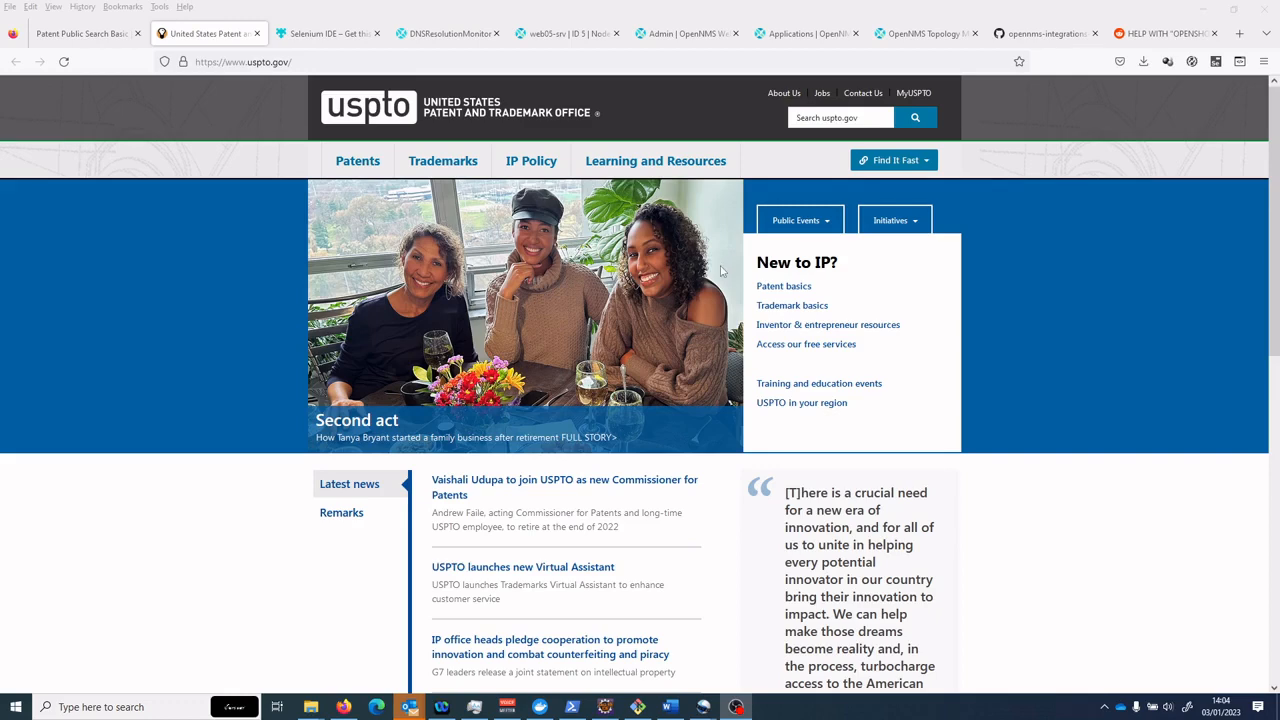
Step: Open the Basic Search page of Patent Public Search from the USPTO home page's quick links
left_click(928, 161)
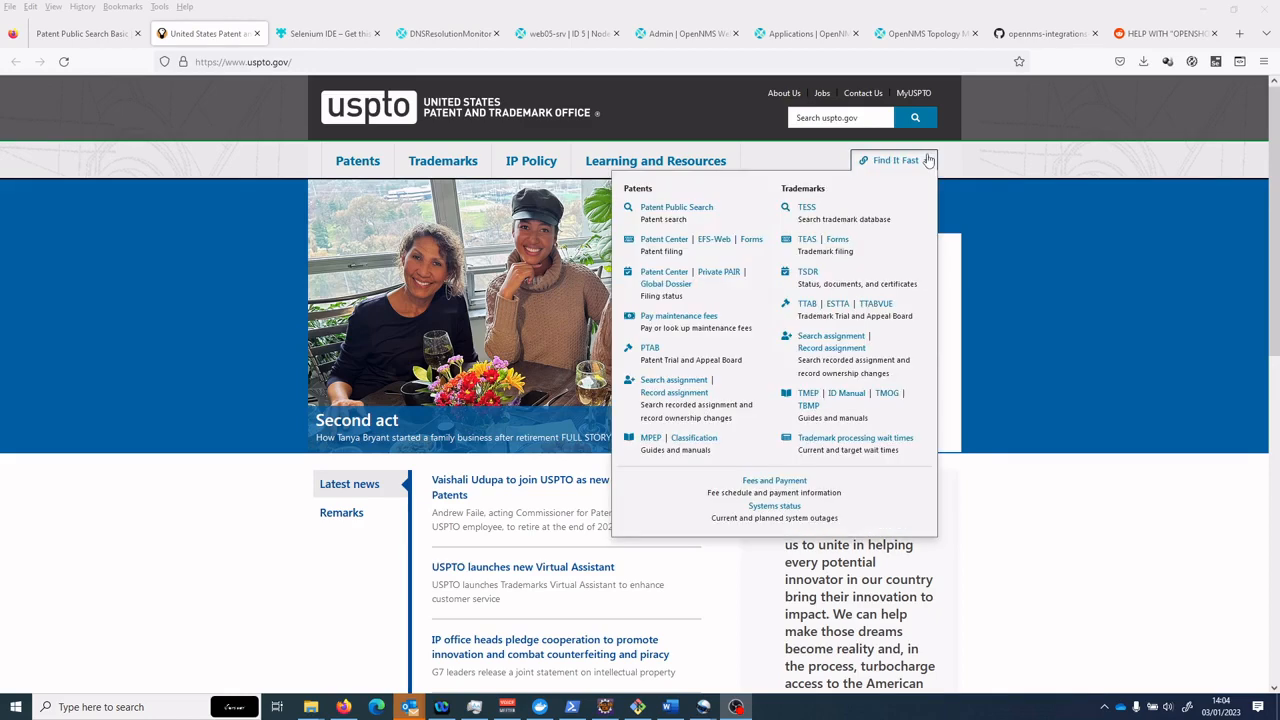
left_click(684, 209)
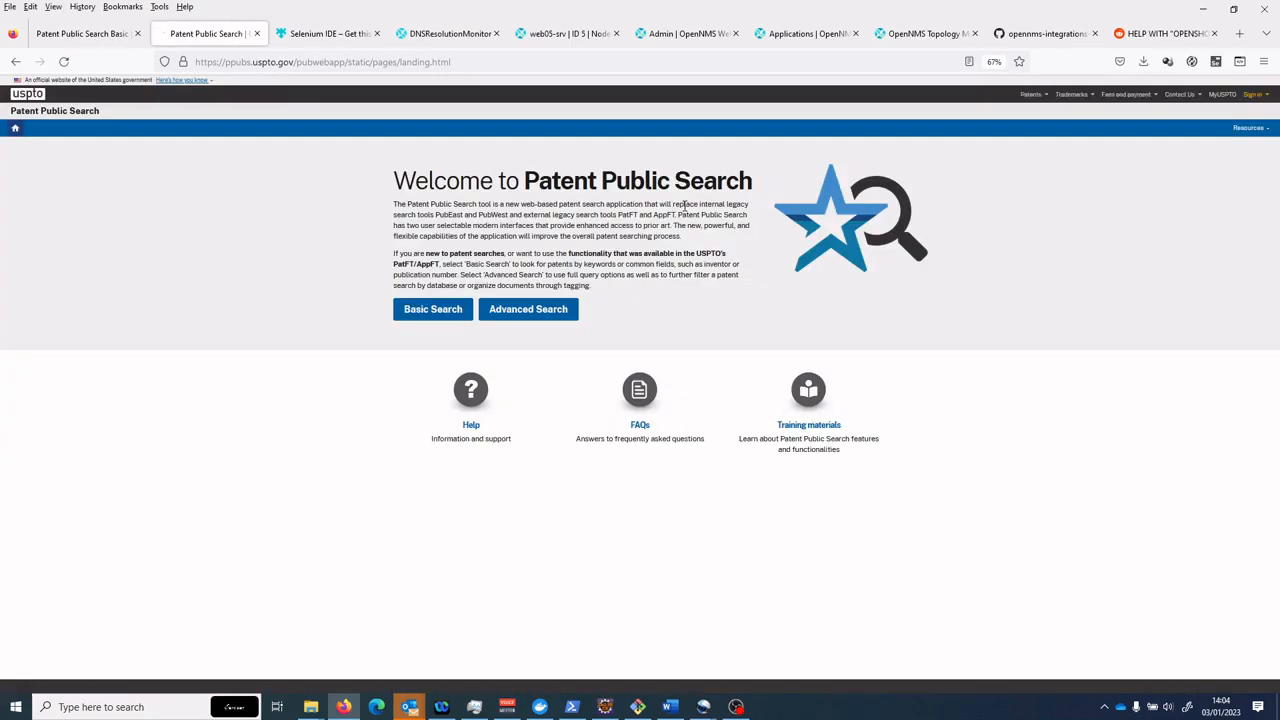
left_click(436, 315)
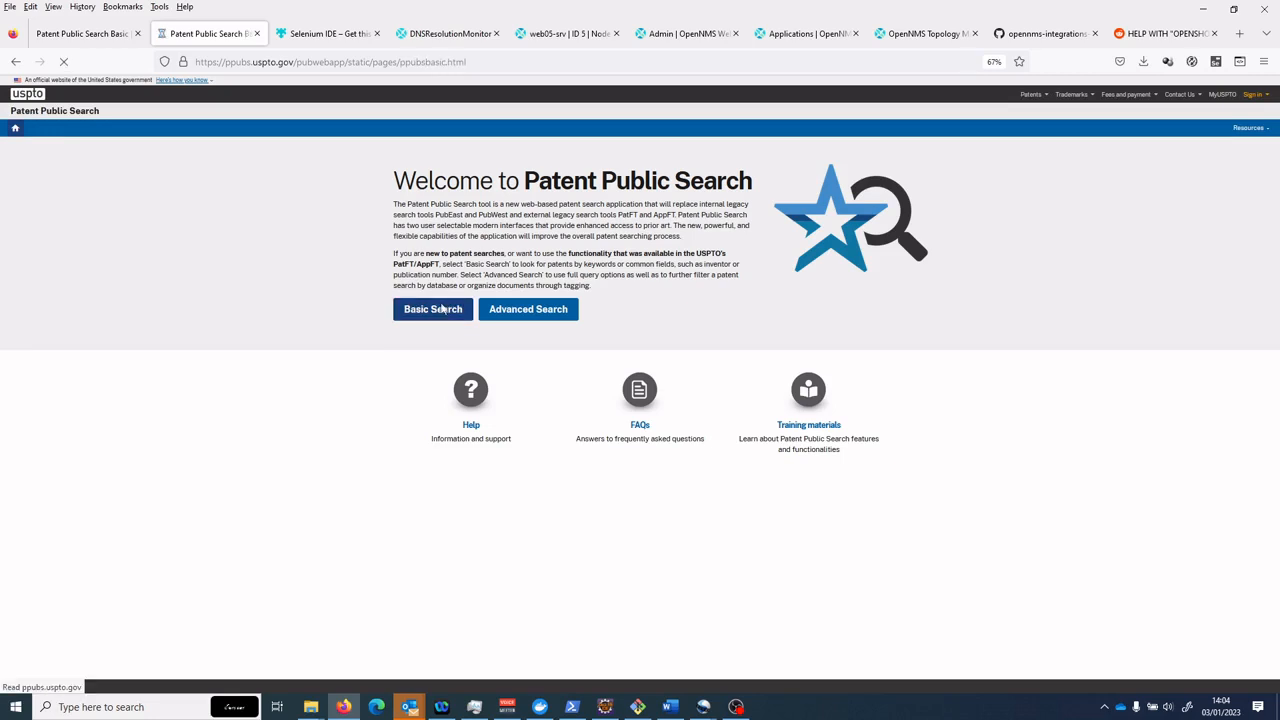
Step: Run a quick lookup for patent number 11521175
left_click(258, 263)
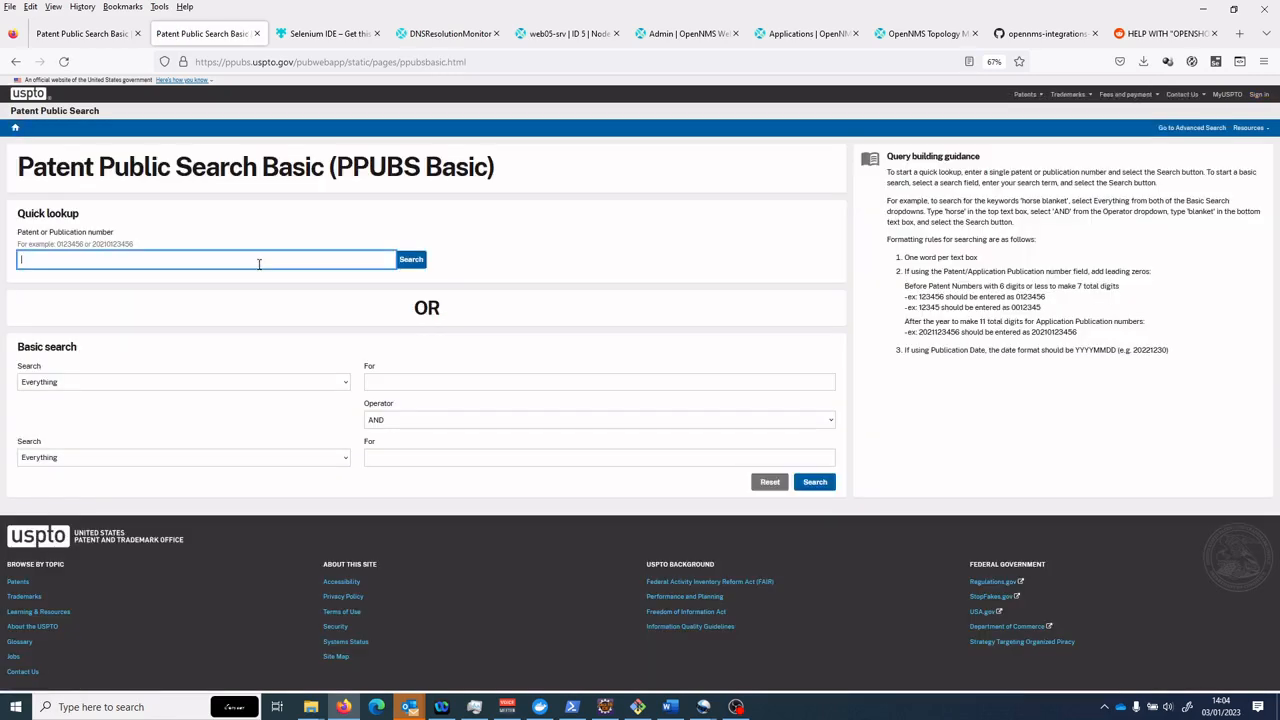
left_click(255, 263)
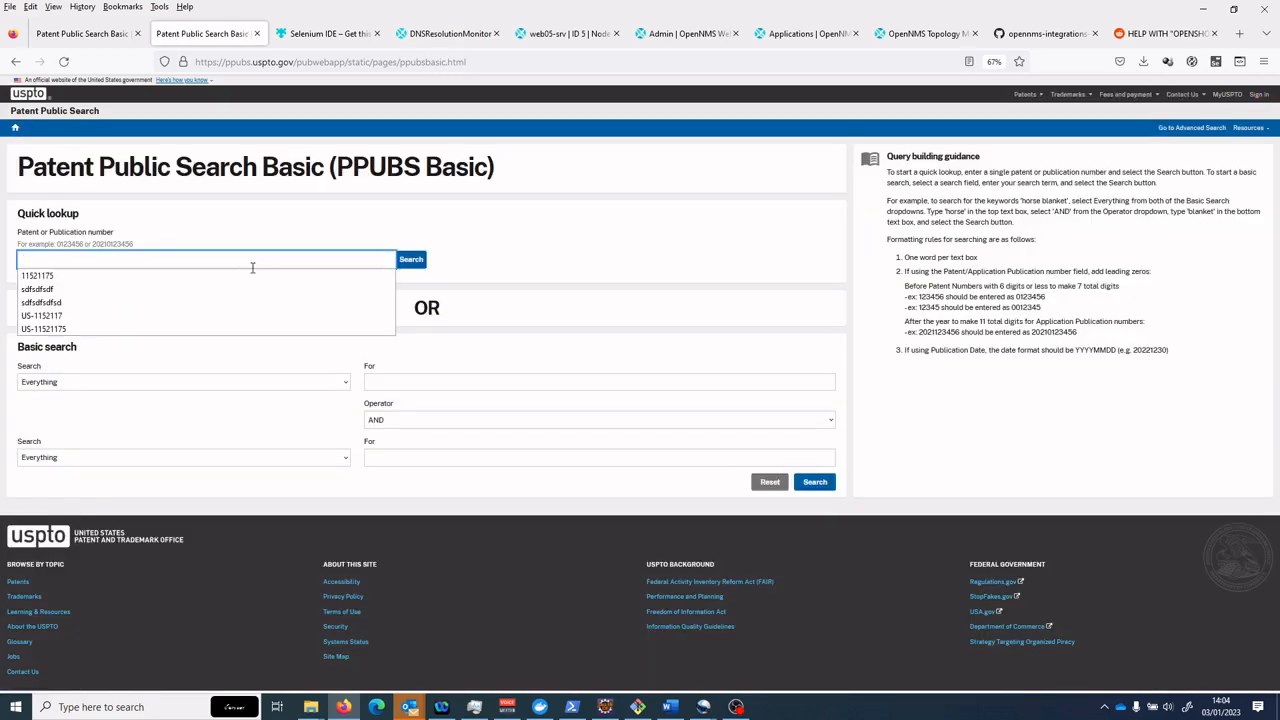
left_click(149, 281)
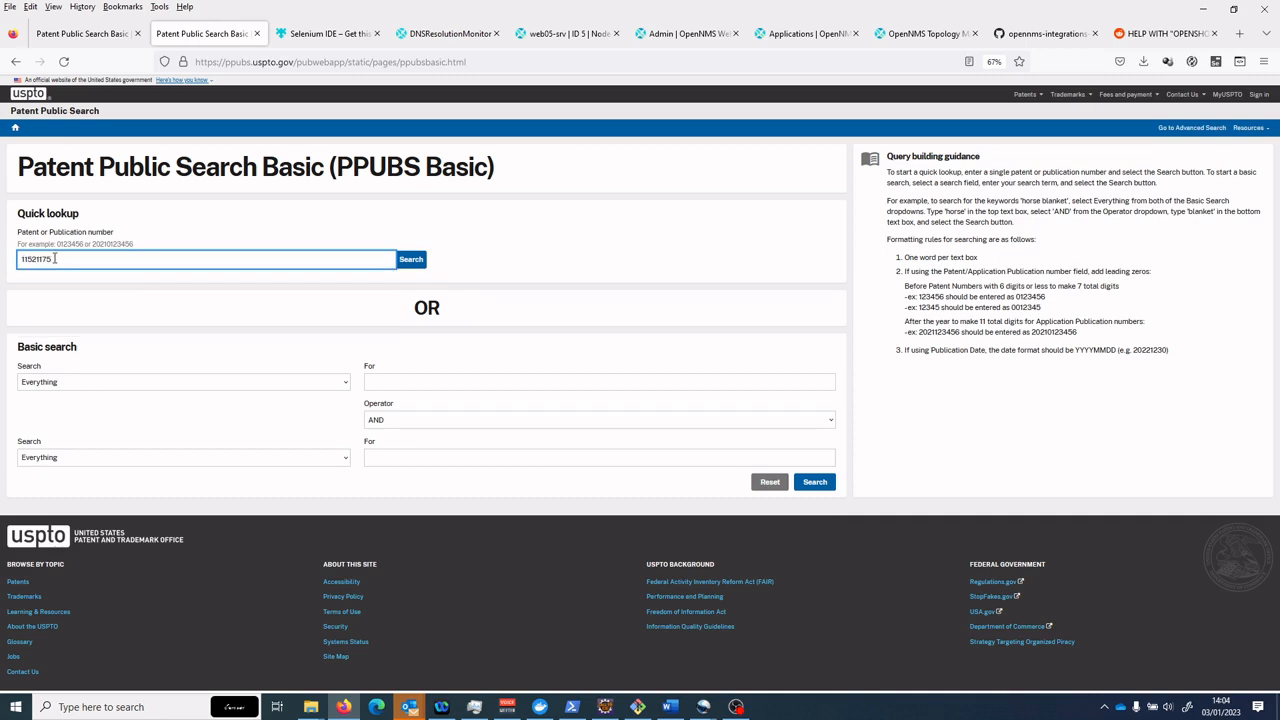
left_click(412, 260)
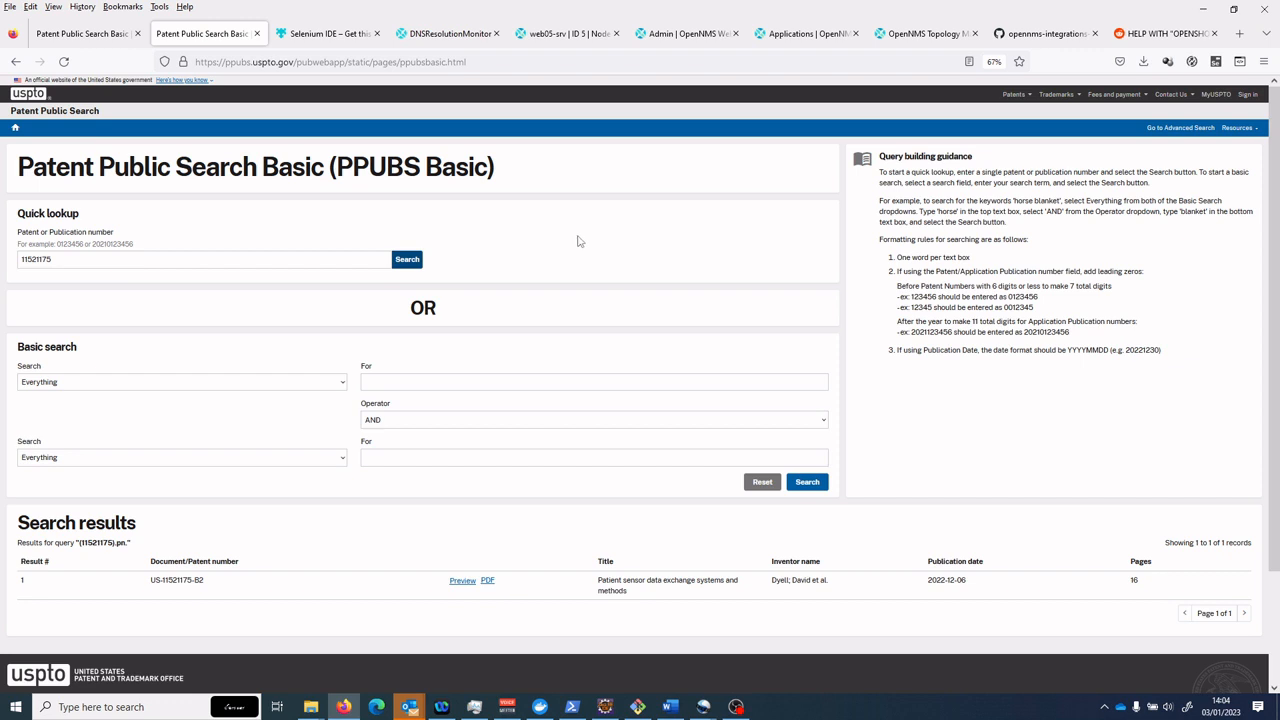
Step: Open the browser's network monitor and rerun the patent quick lookup to capture its request
left_click(166, 8)
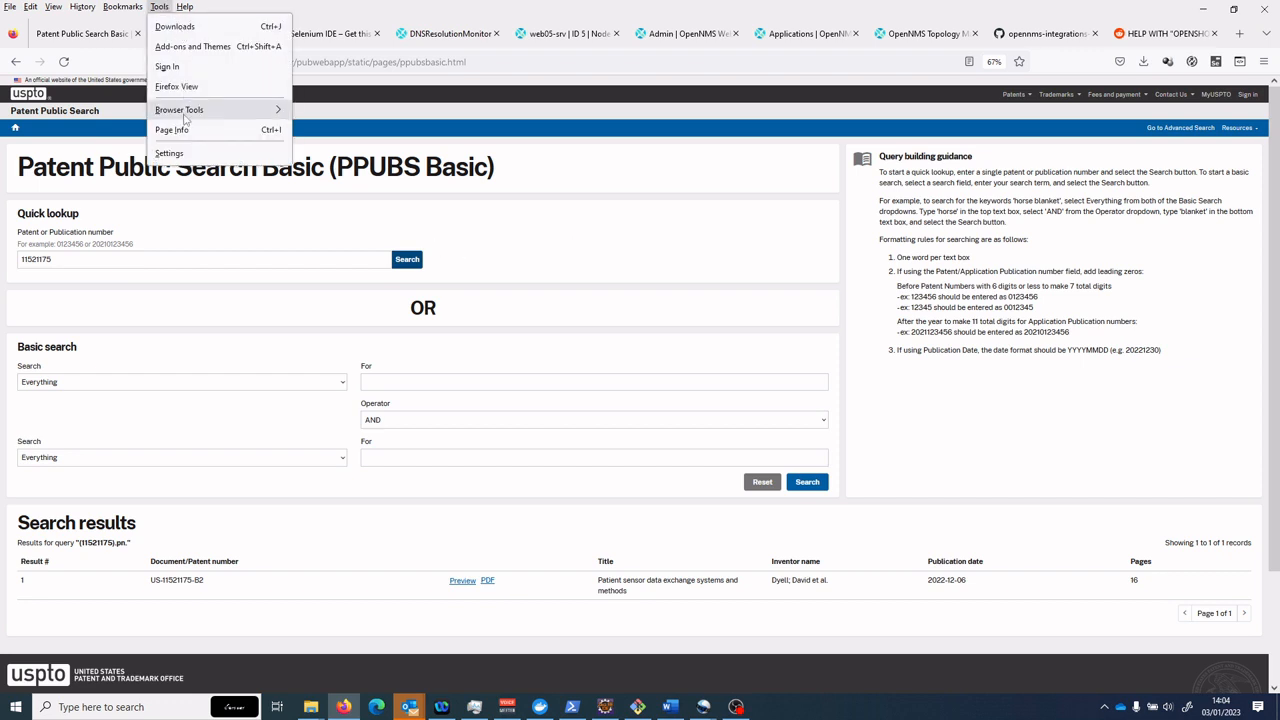
mouse_move(185, 119)
left_click(335, 106)
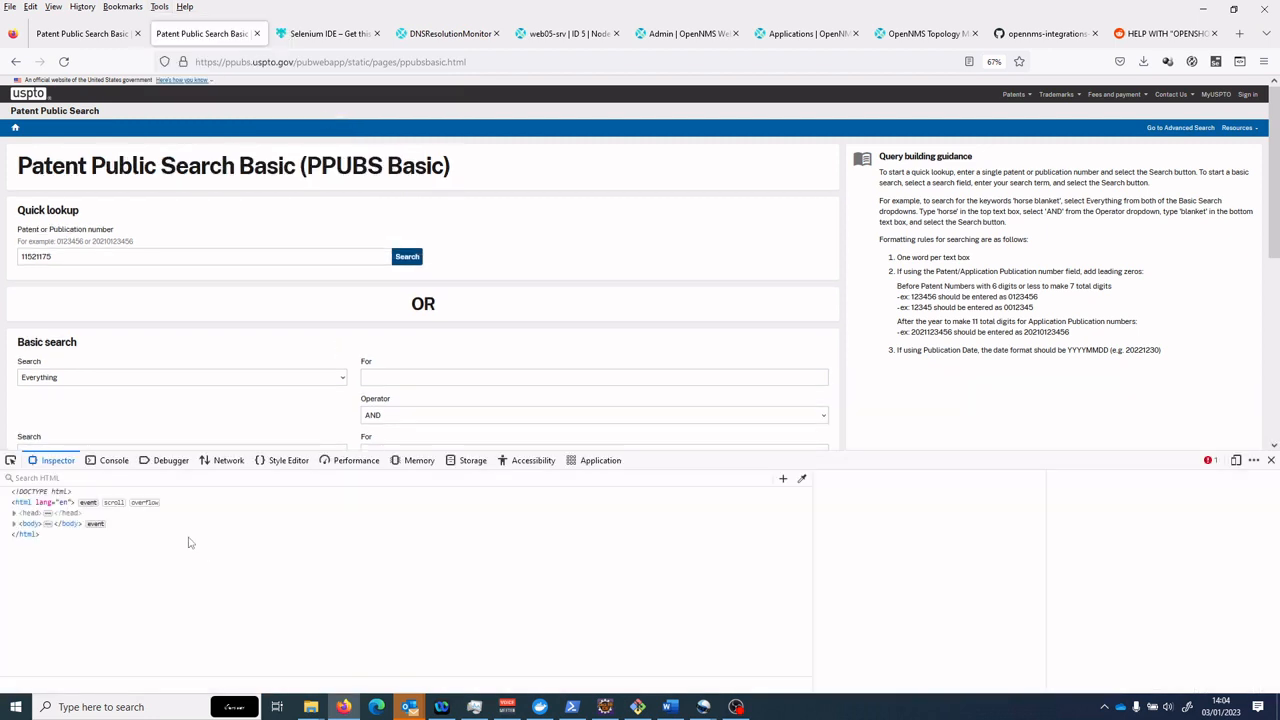
left_click(225, 462)
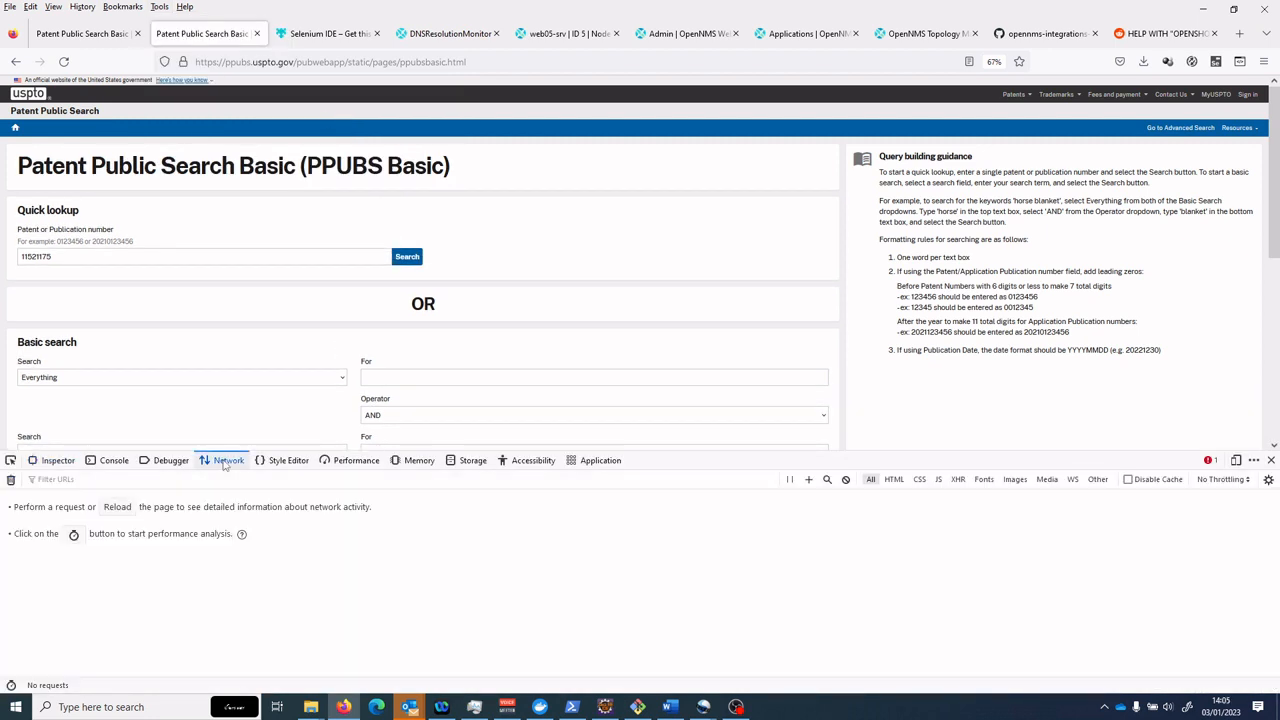
left_click(406, 258)
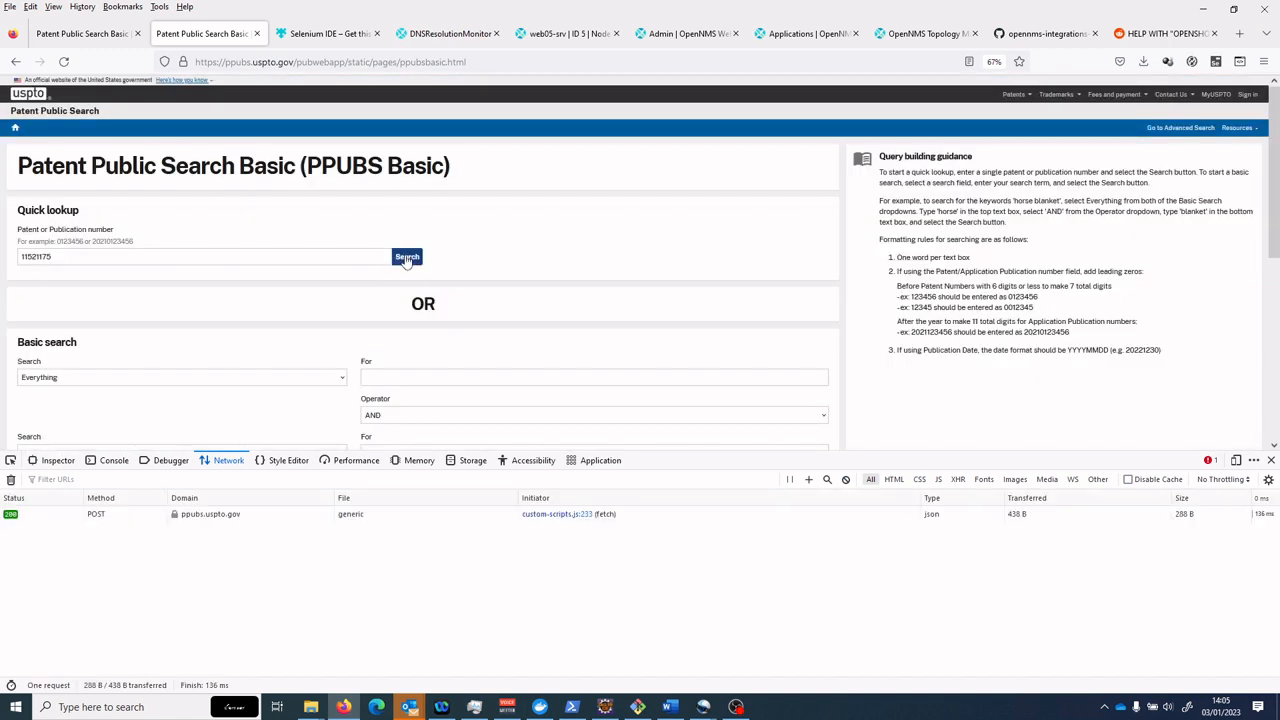
Step: Examine the raw request payload of the captured generic POST request and the patent entry in the search results
left_click(237, 514)
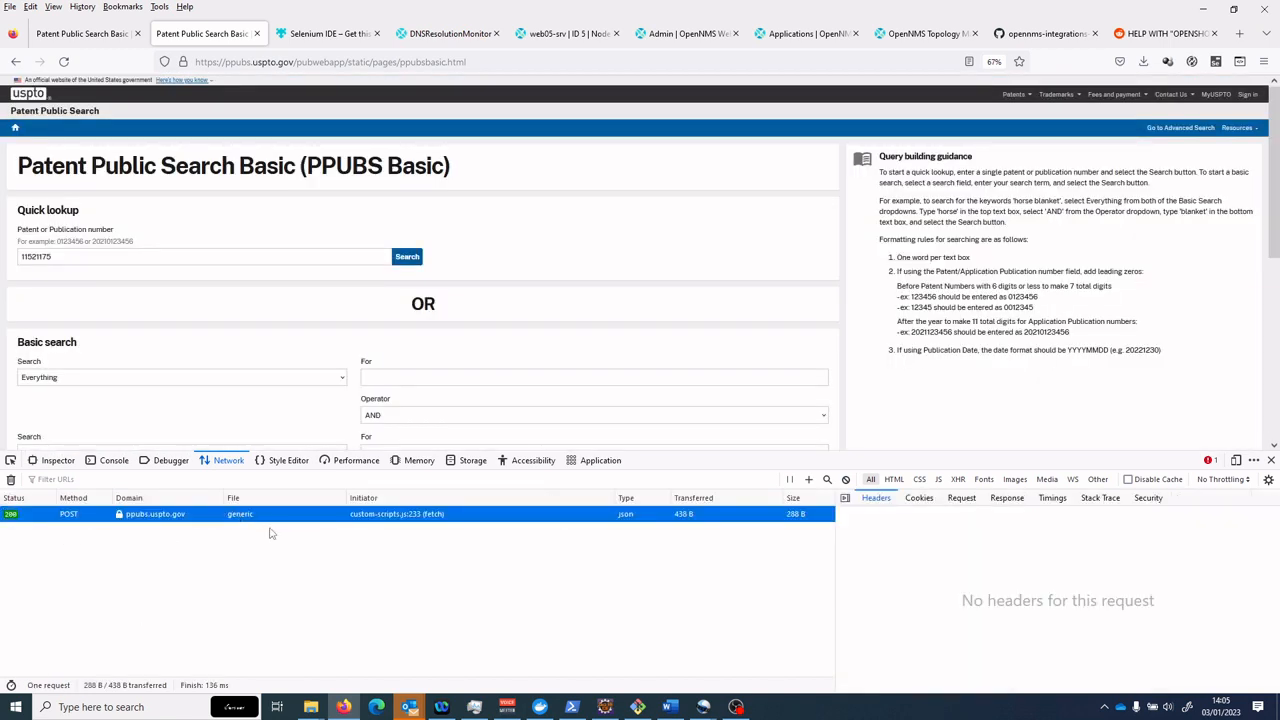
left_click(962, 498)
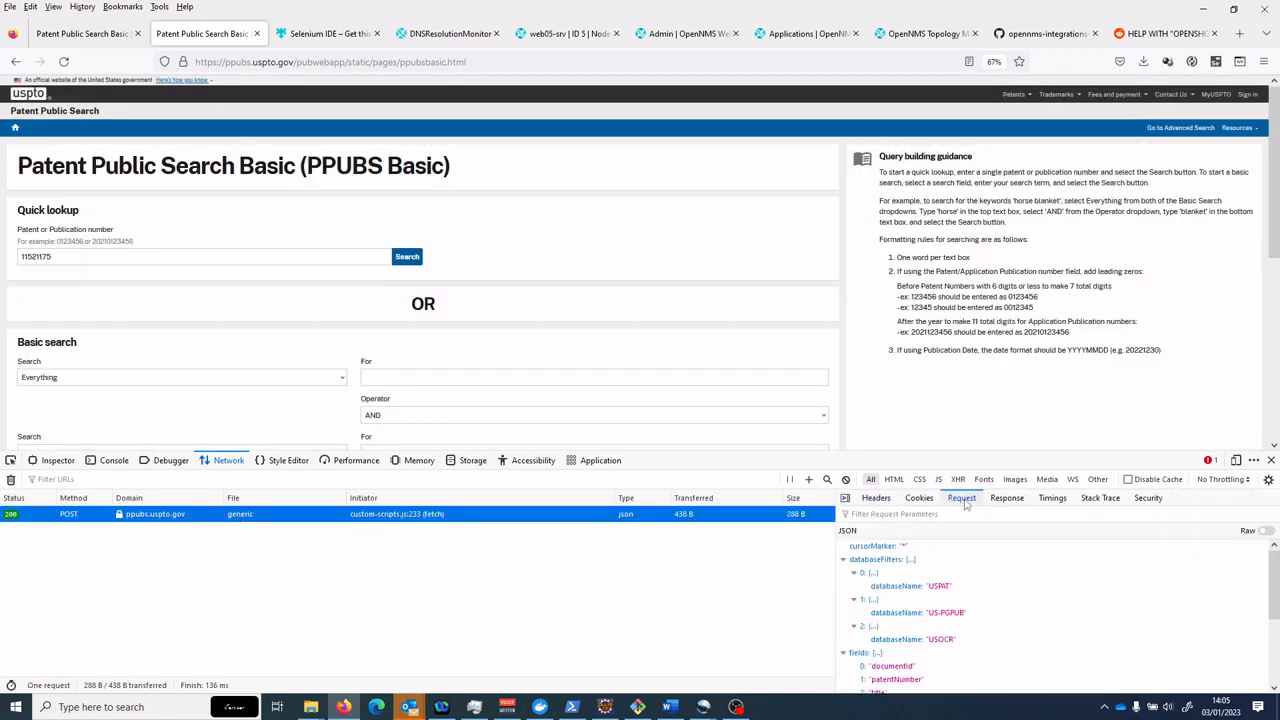
left_click(1247, 532)
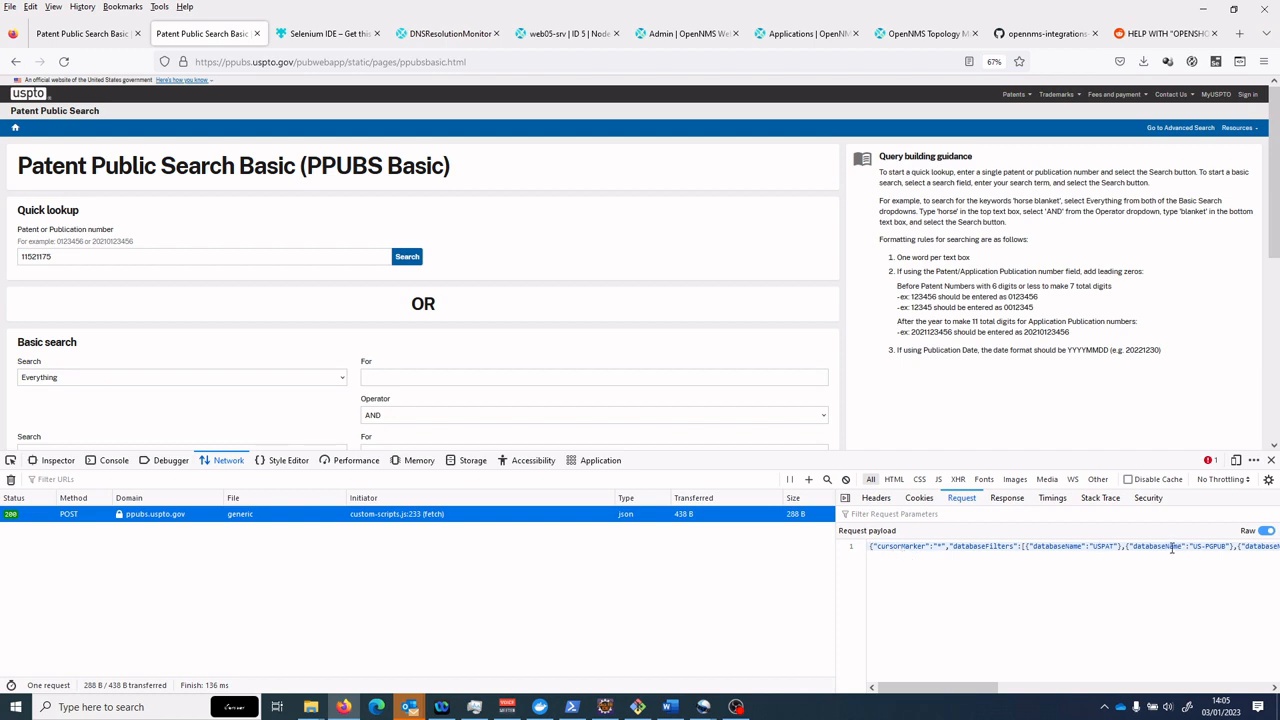
scroll(680, 237, "down", 3)
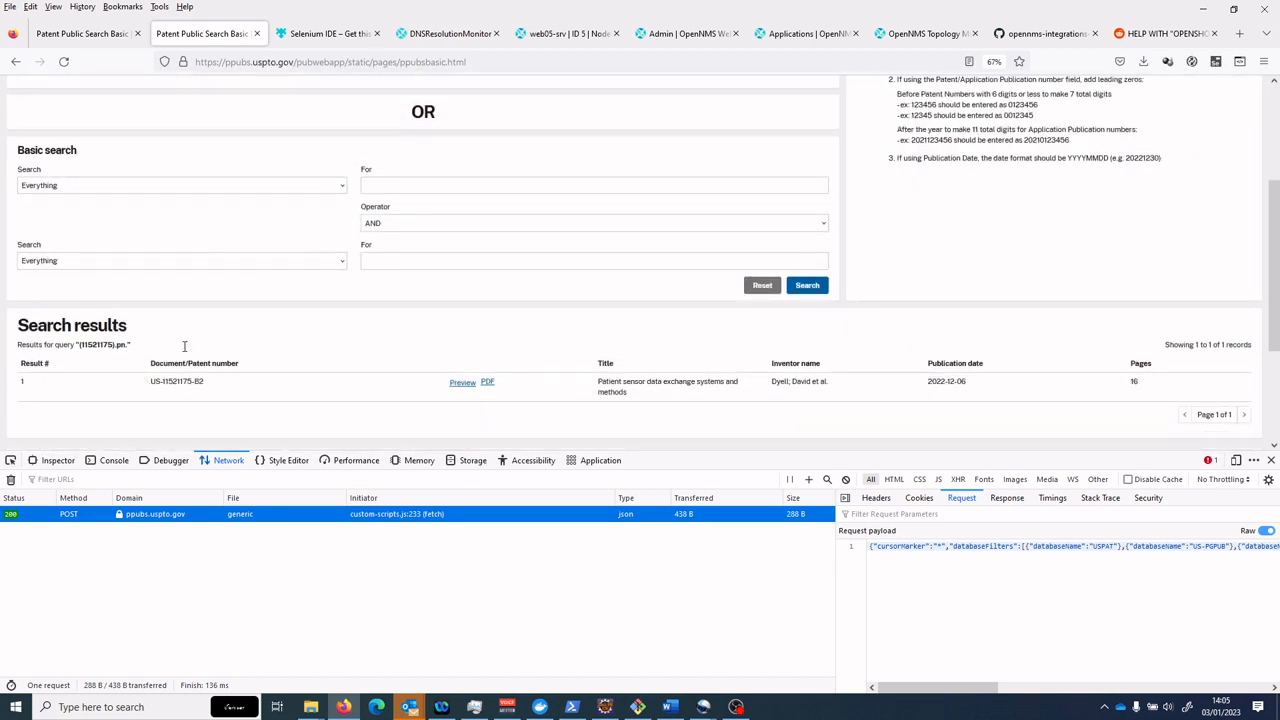
Step: Open the WebPost-usptoq1 service of OpenNMS node web05-srv and highlight its effective payload and banner parameters
left_click(566, 38)
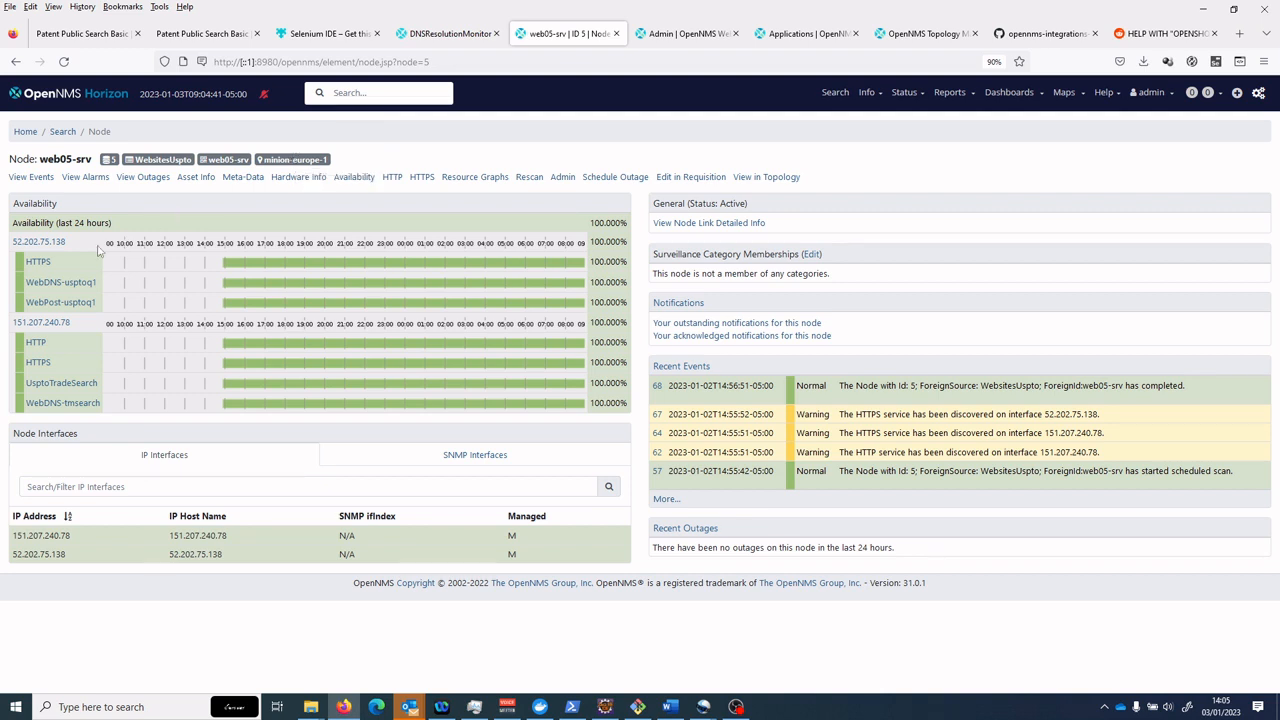
left_click(83, 303)
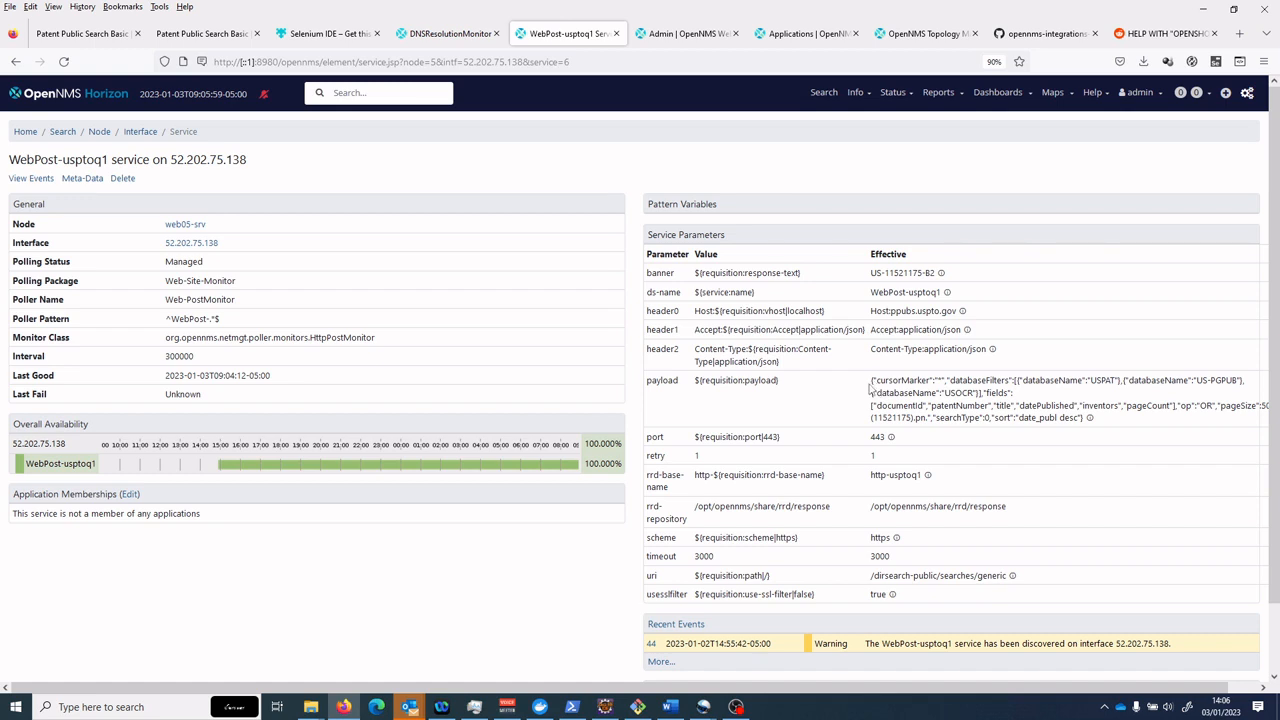
left_click_drag(870, 384, 1089, 421)
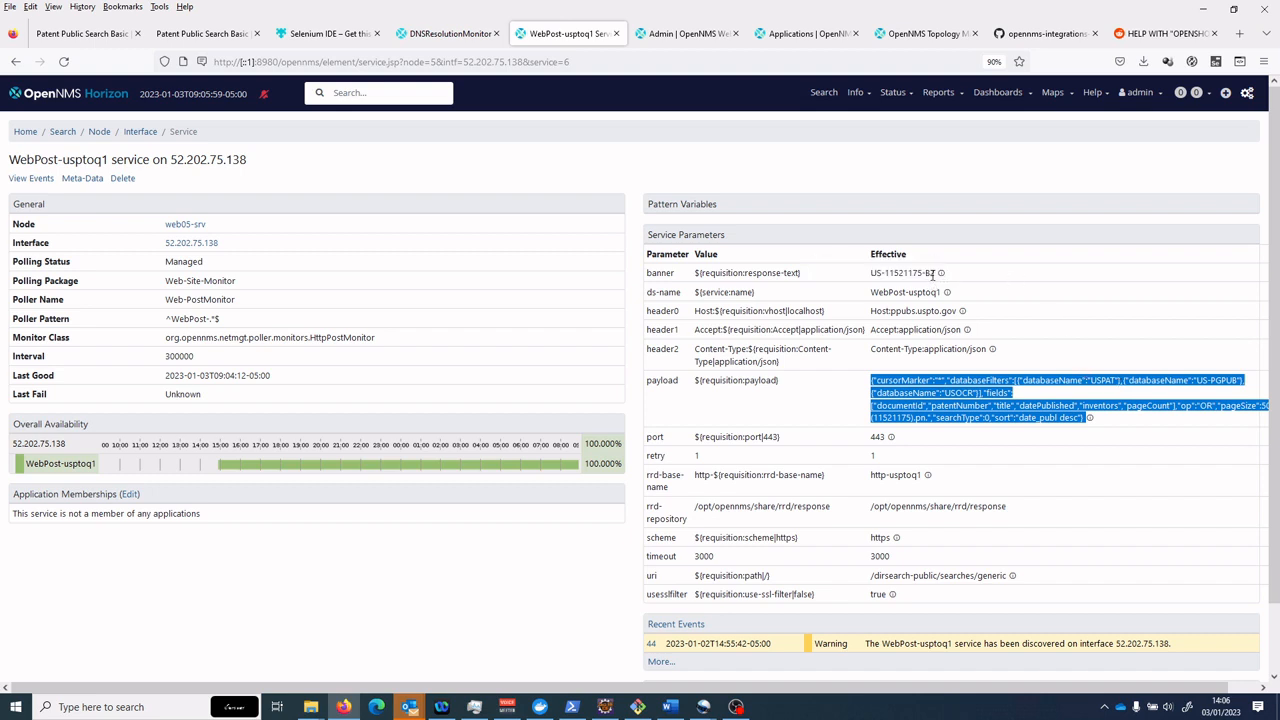
left_click_drag(933, 275, 868, 275)
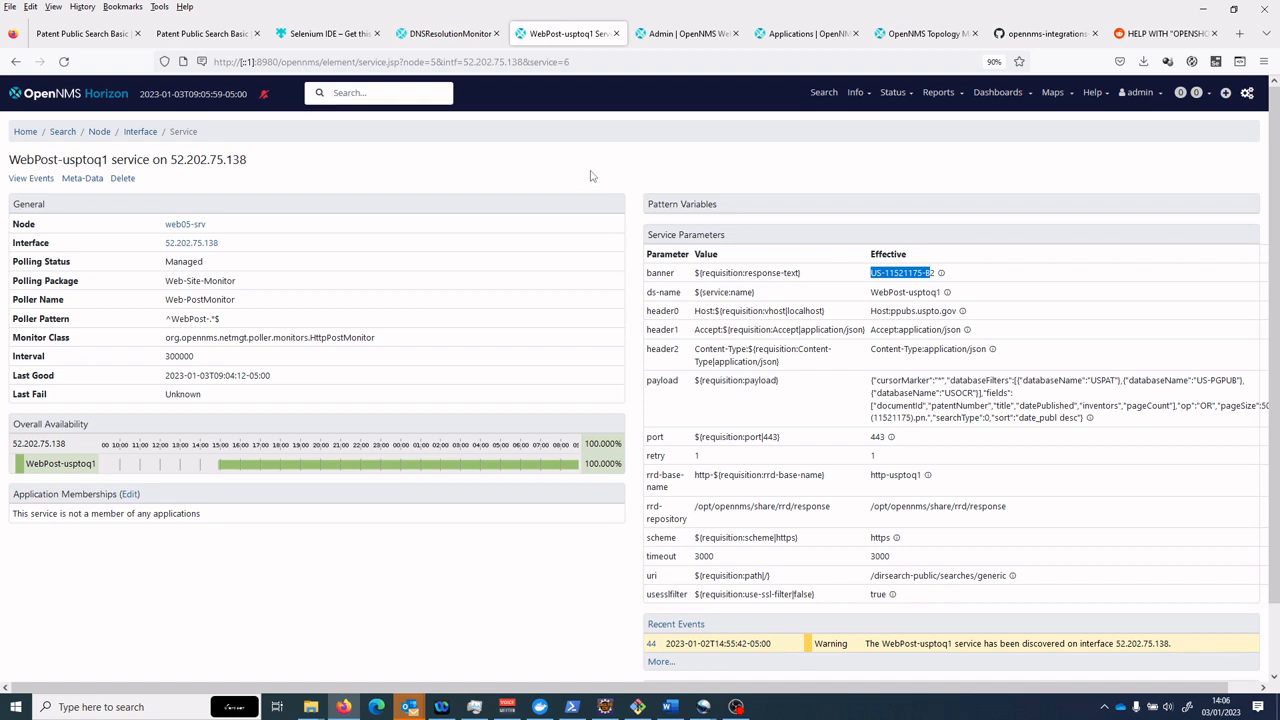
Step: Return to the web05-srv node and open its UsptoTradeSearch service
left_click(15, 61)
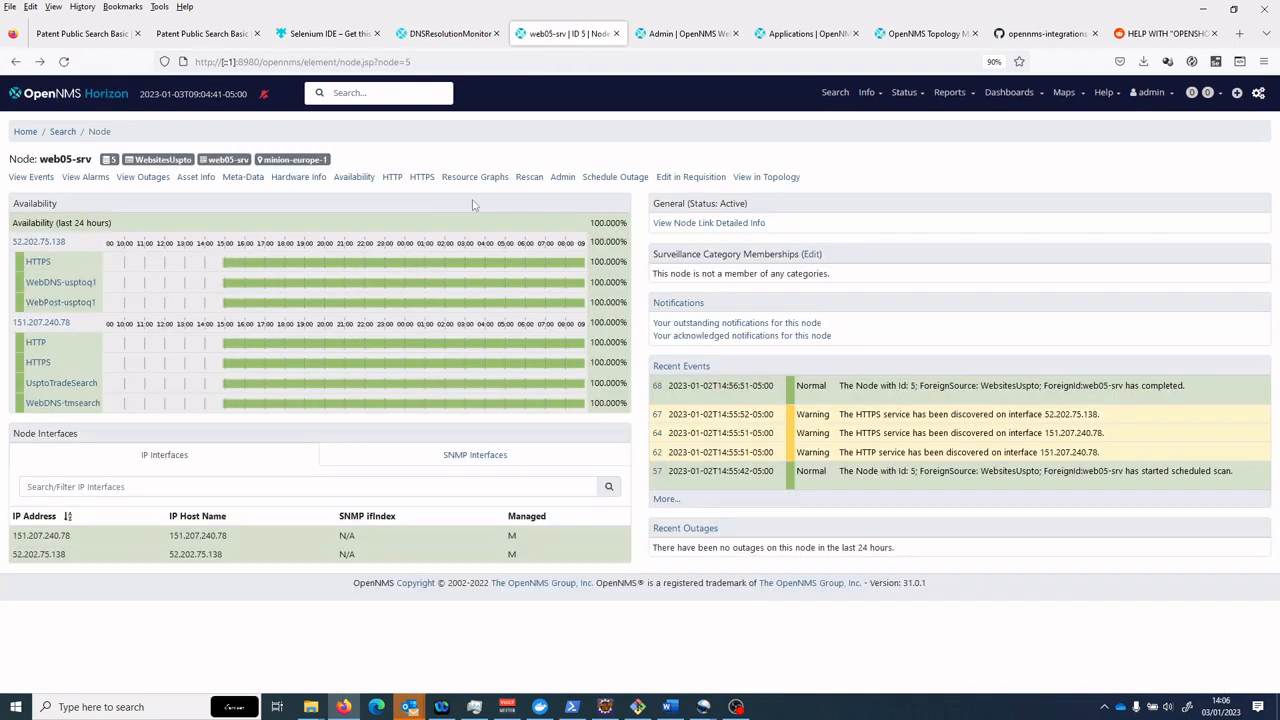
left_click(72, 388)
Step: Go back to the USPTO home page from the first Patent Public Search page and open the TESS trademark search
left_click(82, 35)
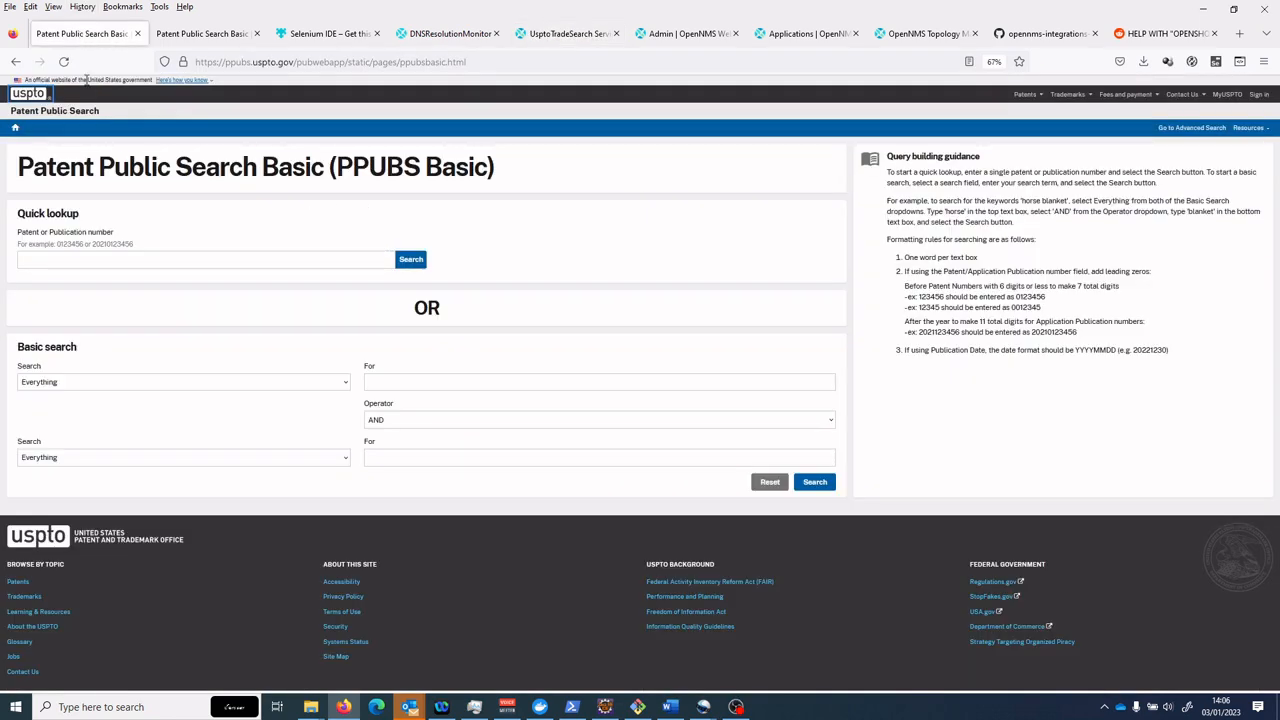
left_click(15, 61)
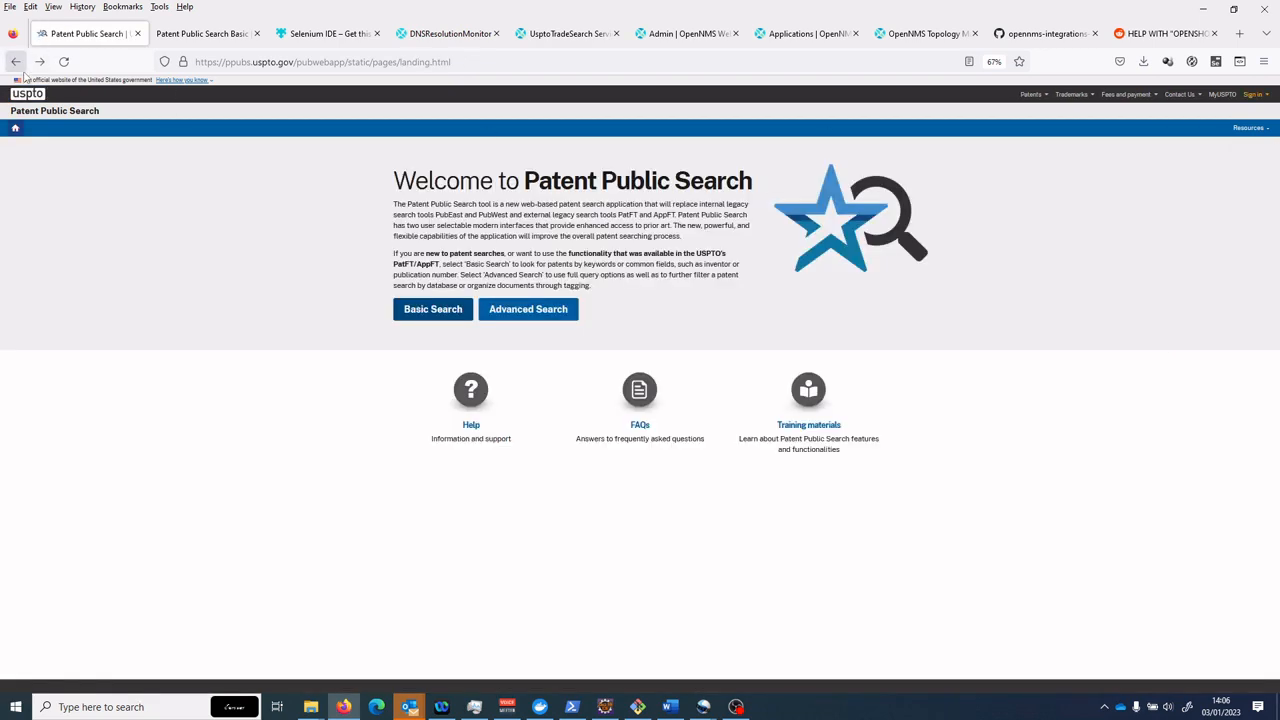
left_click(15, 61)
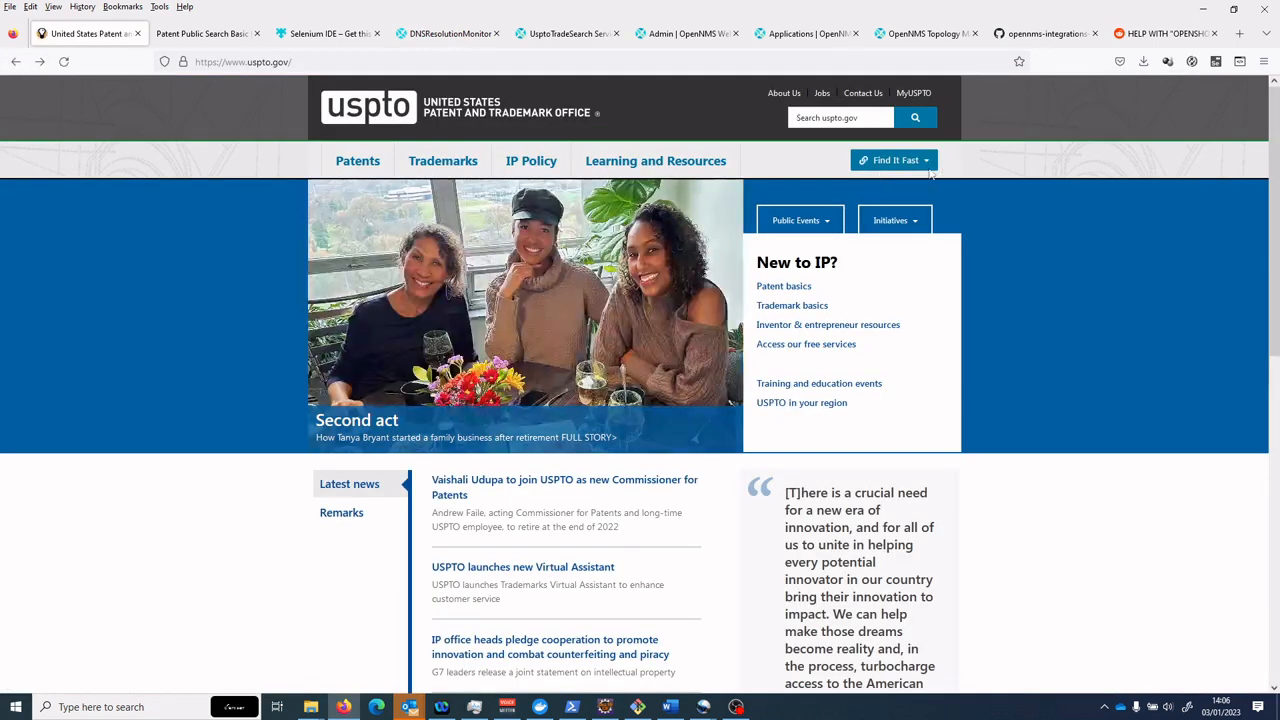
left_click(928, 166)
left_click(806, 208)
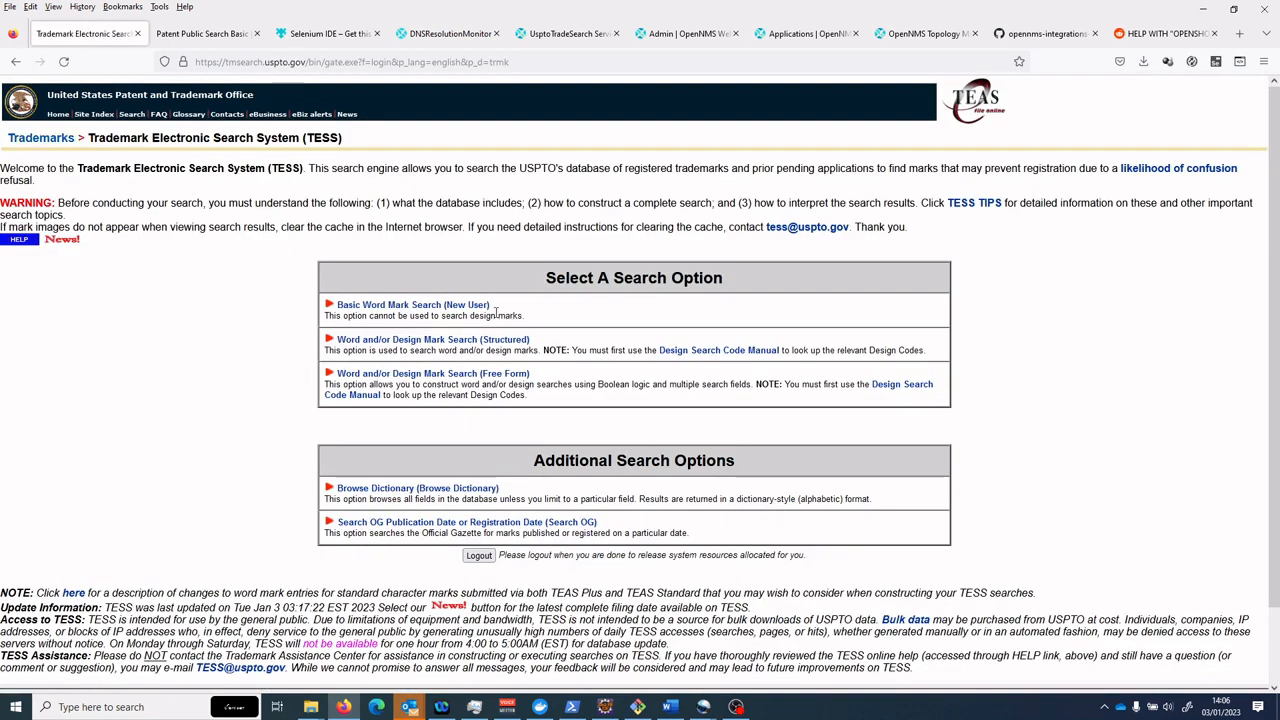
Step: Inspect the Basic Word Mark Search (New User) link's HTML and select its href attribute to examine the state parameter
left_click(474, 306)
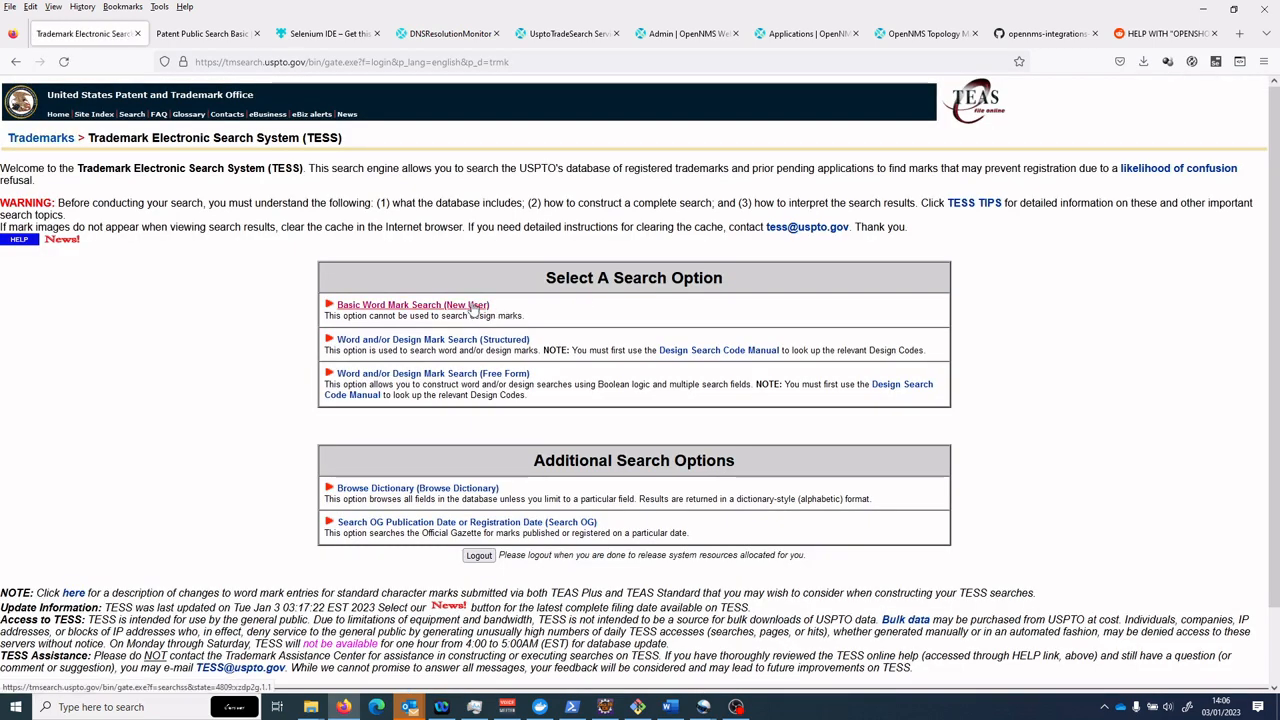
right_click(474, 308)
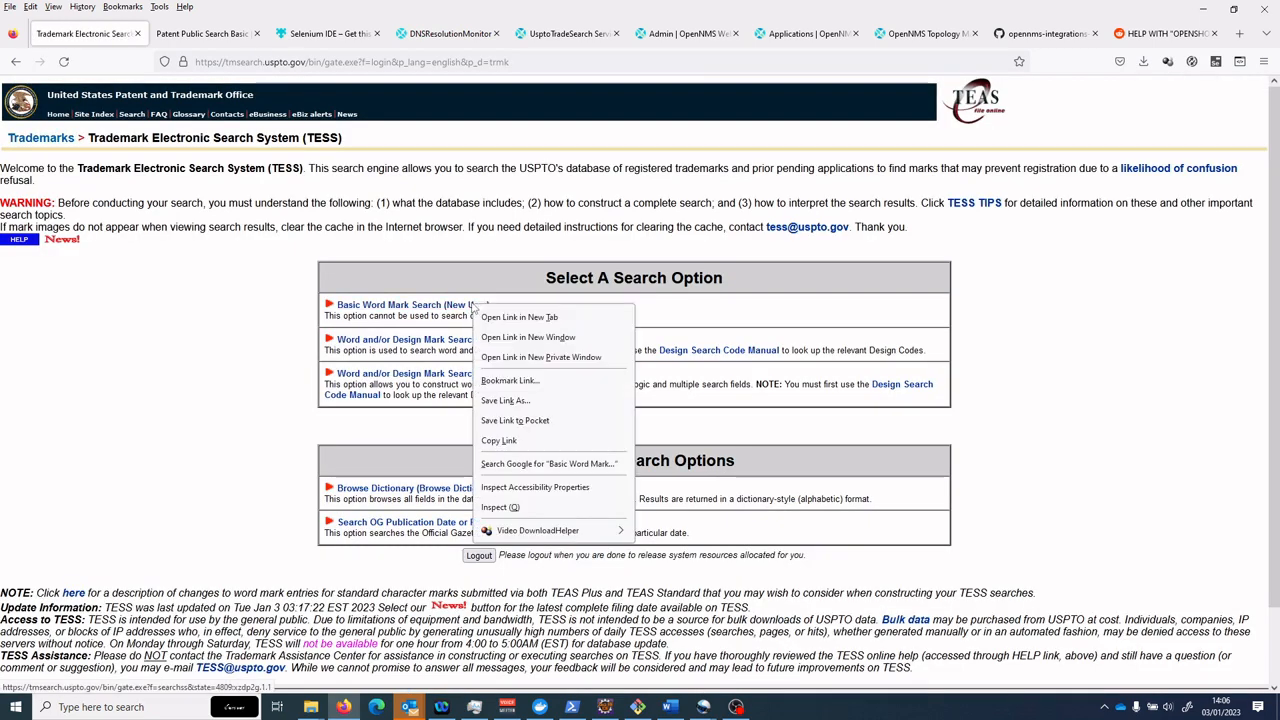
left_click(500, 507)
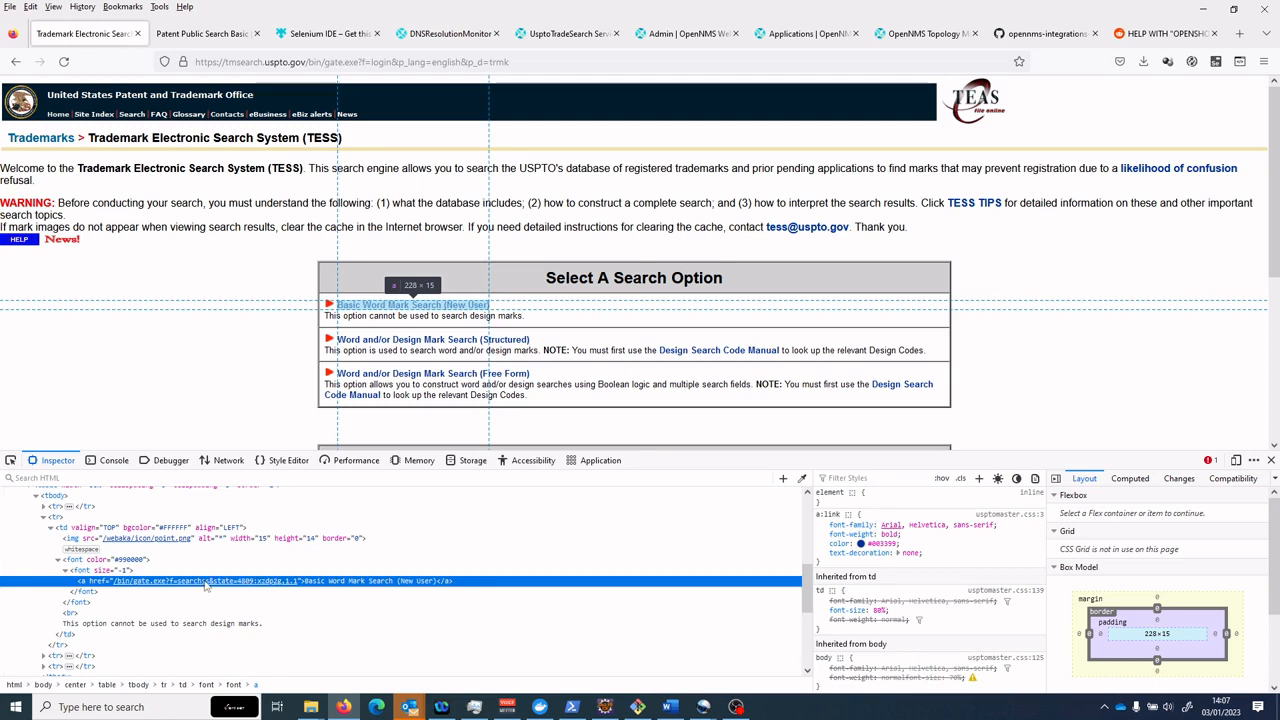
double_click(206, 584)
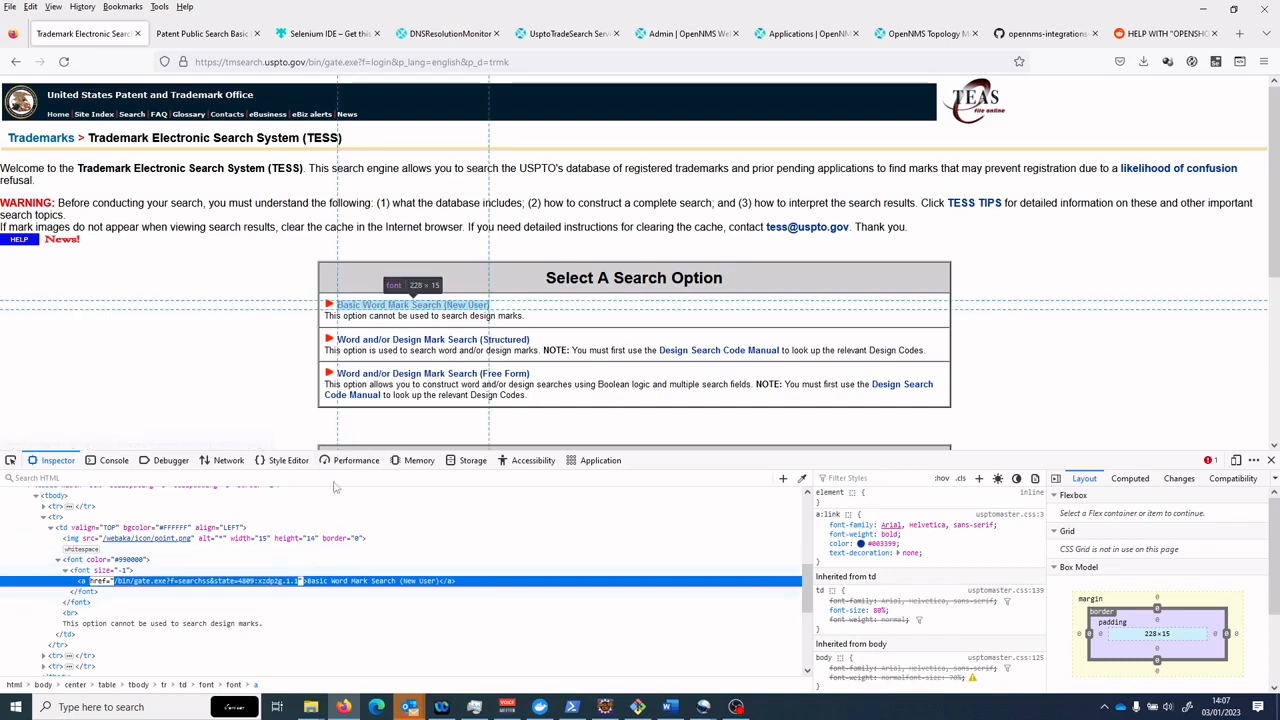
Step: Open the Basic Word Mark Search page and highlight the state value in its URL
left_click(412, 306)
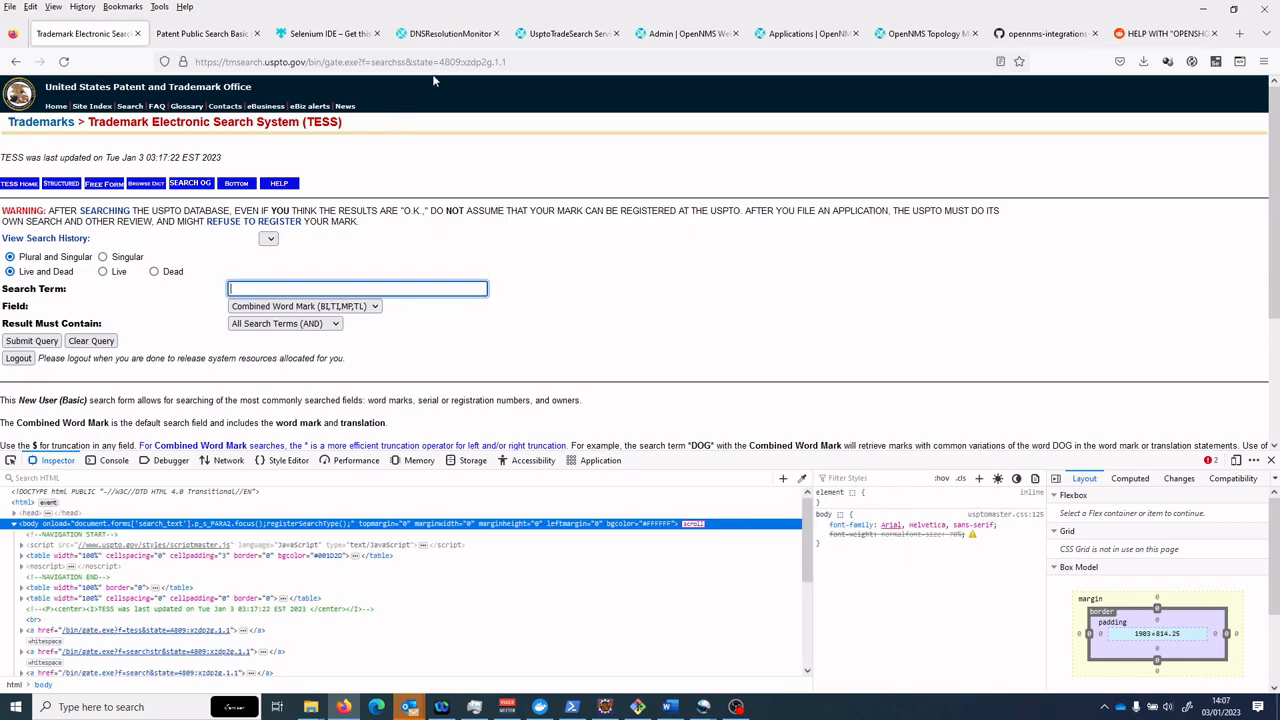
left_click_drag(439, 62, 509, 62)
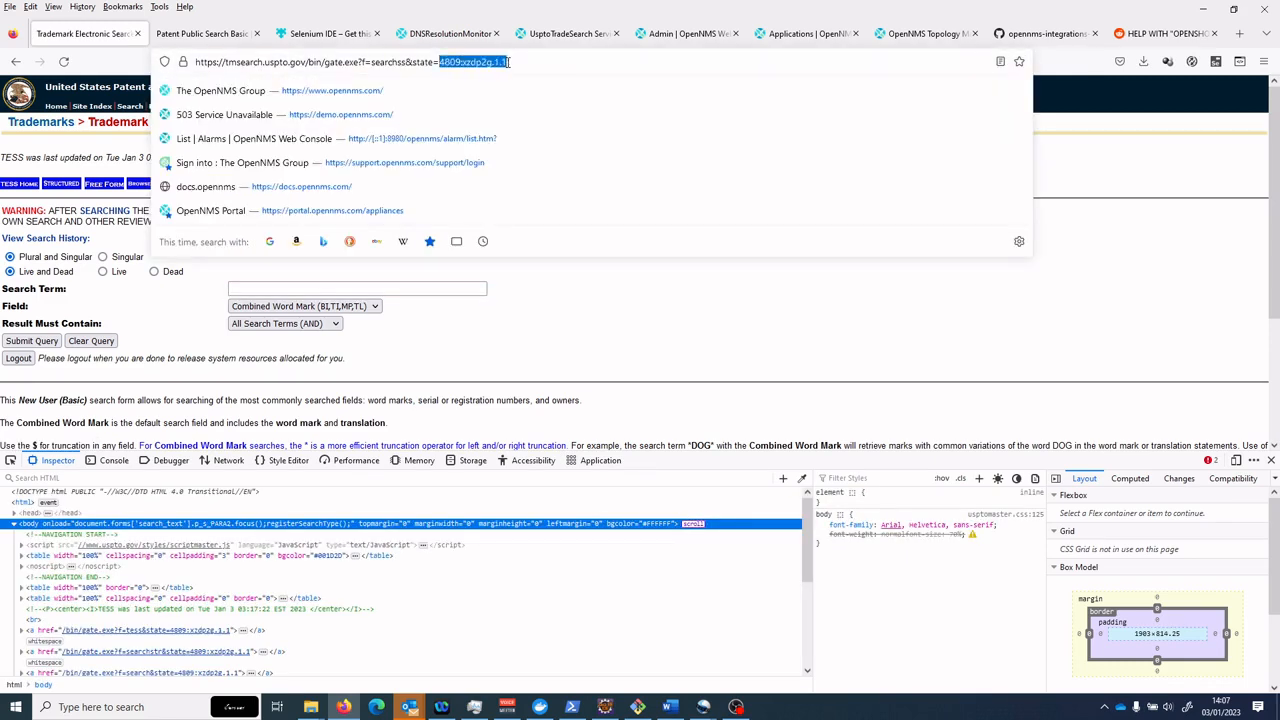
Step: Submit a trademark query for the search term OpenNMS
left_click(444, 289)
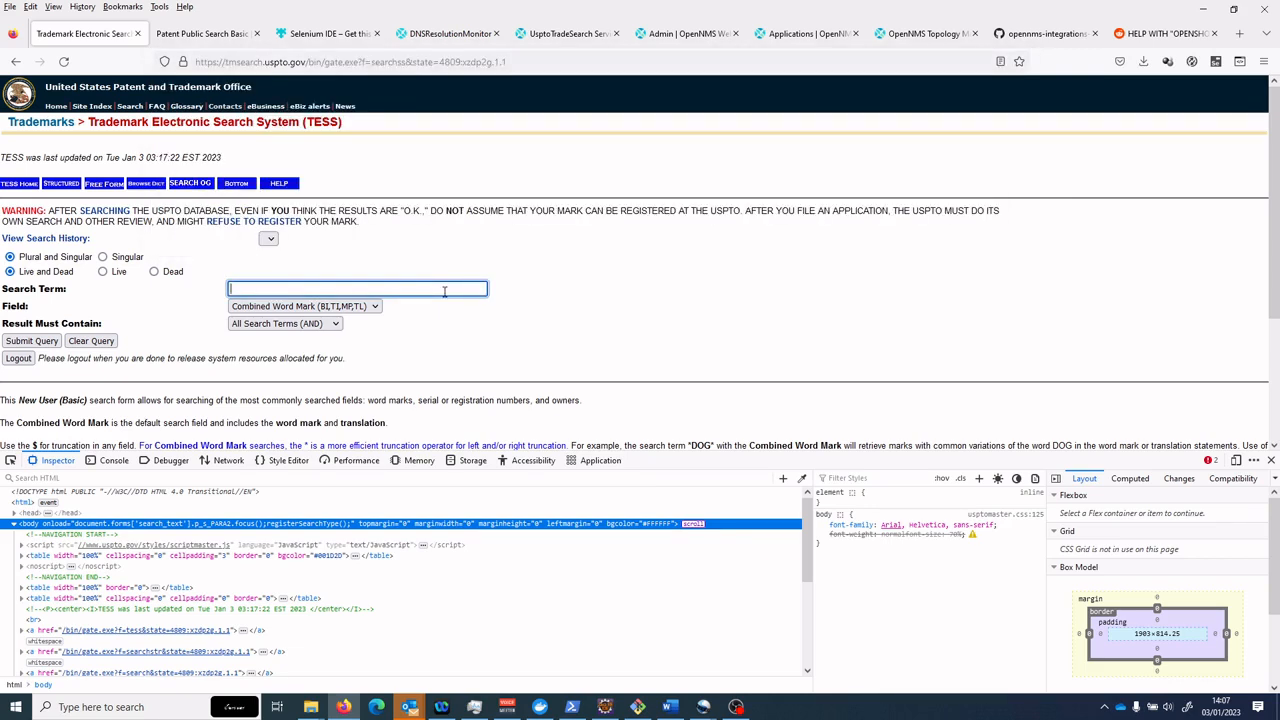
type("OpenNMS")
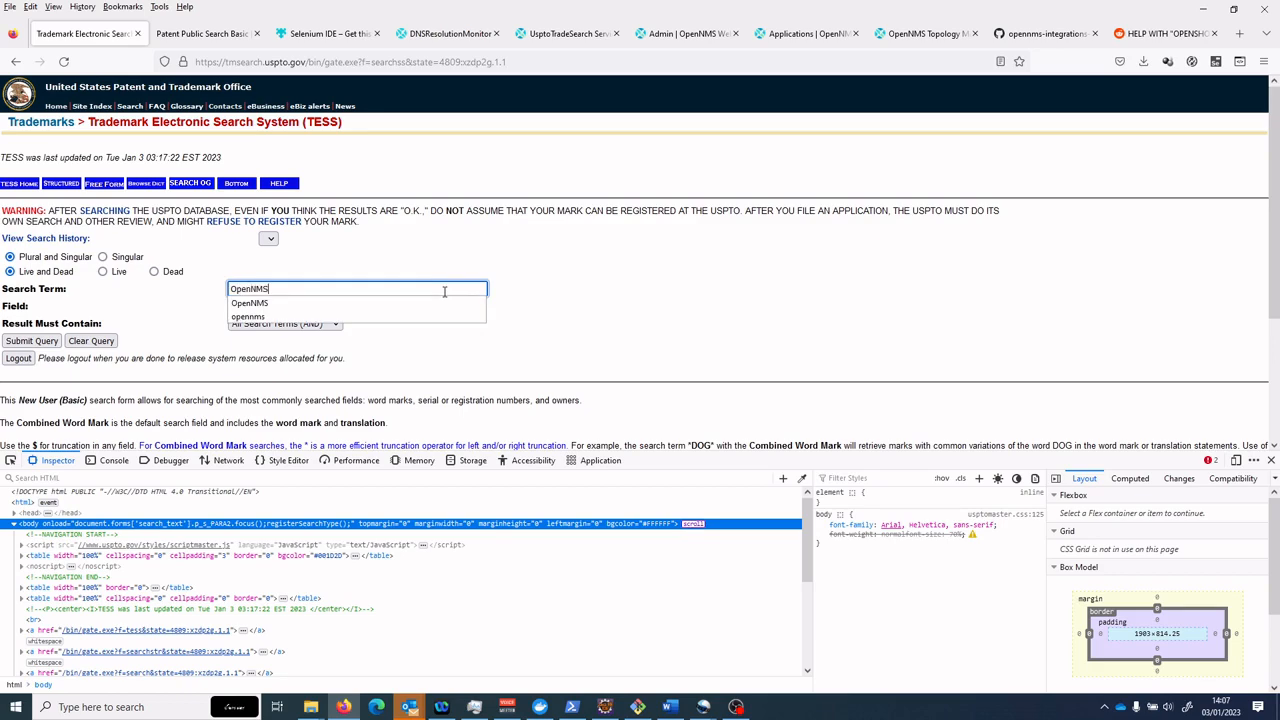
left_click(54, 341)
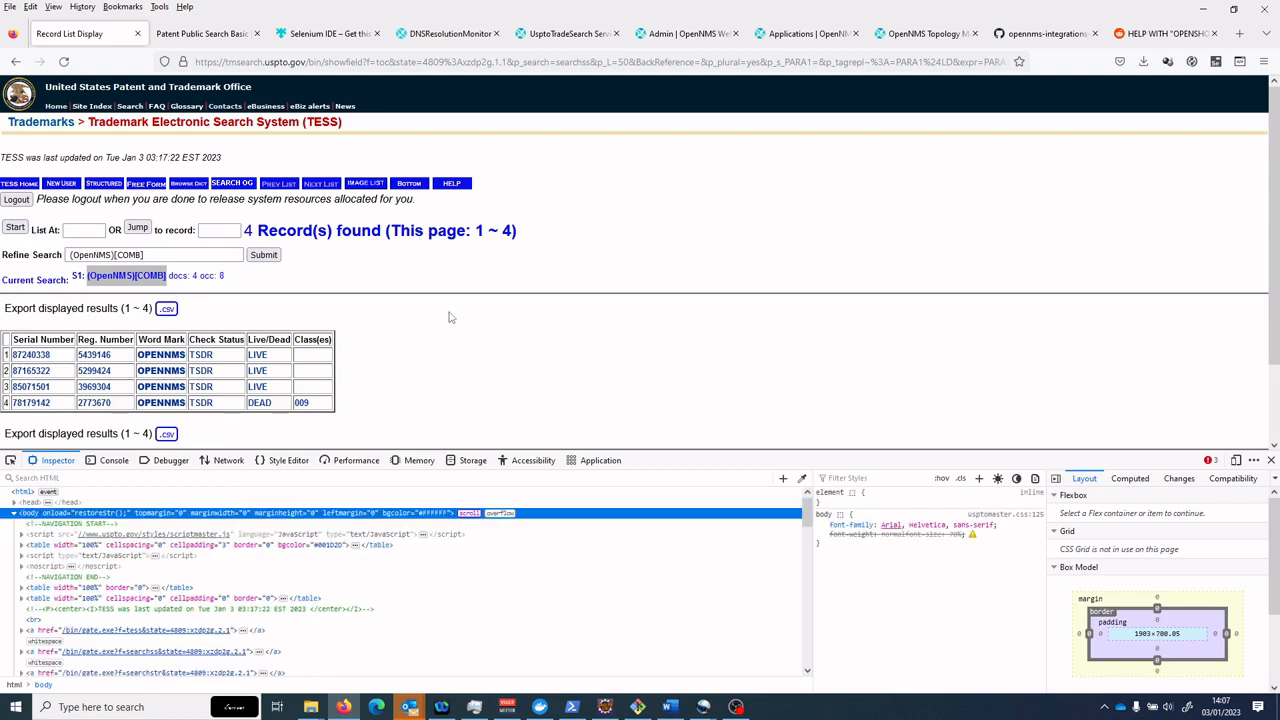
Step: Examine the network requests recorded for the trademark results page
left_click(226, 460)
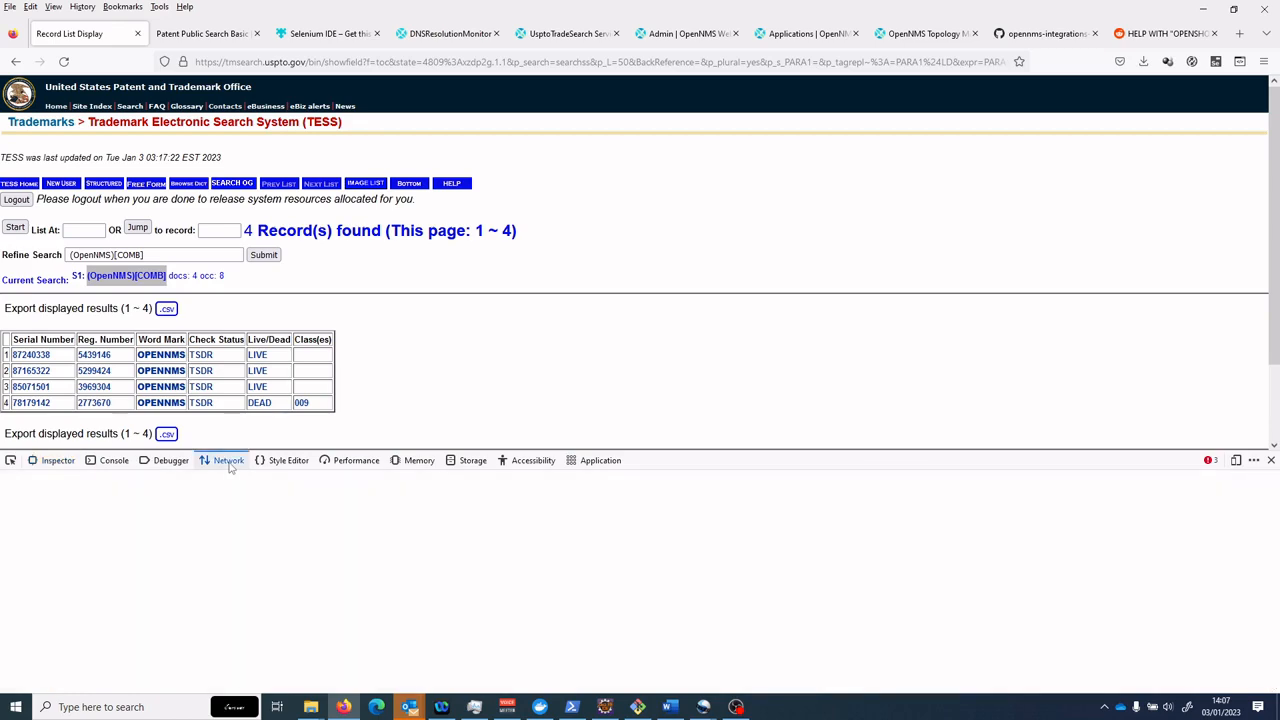
scroll(289, 555, "down", 3)
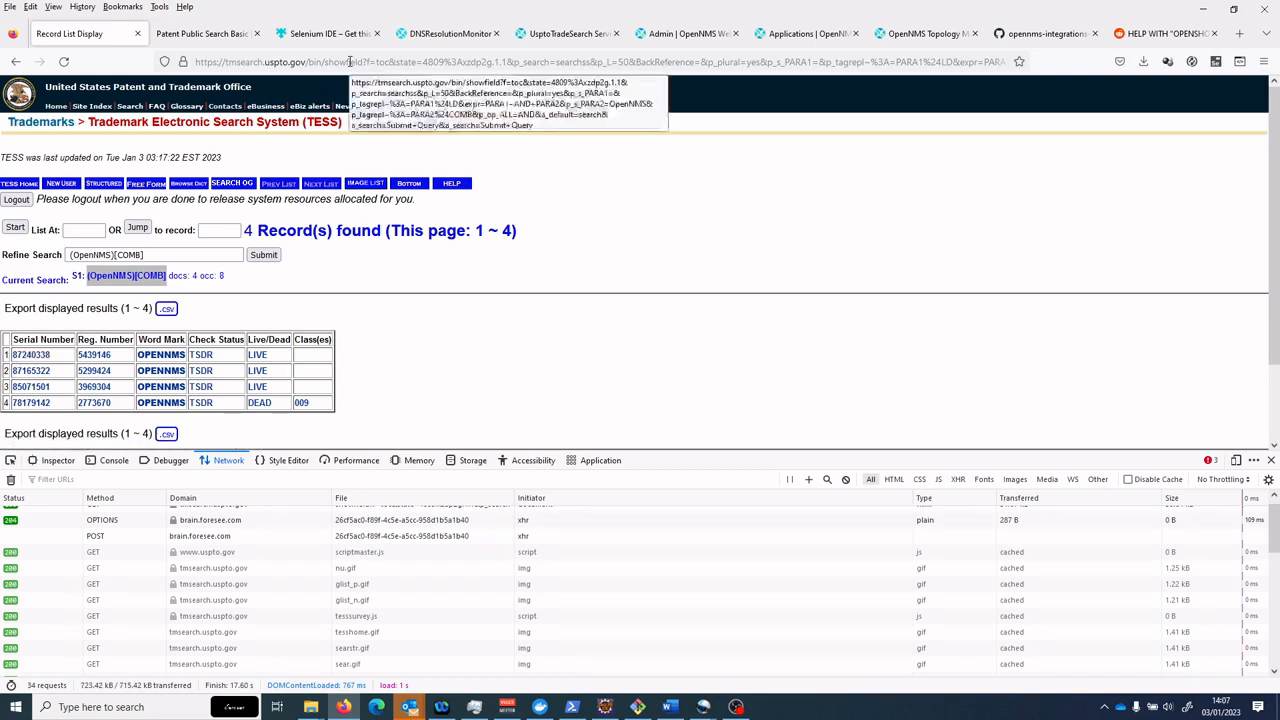
Step: Examine the UsptoTradeSearch service's parameters and page-sequence definition on node web05-srv in OpenNMS
left_click(220, 32)
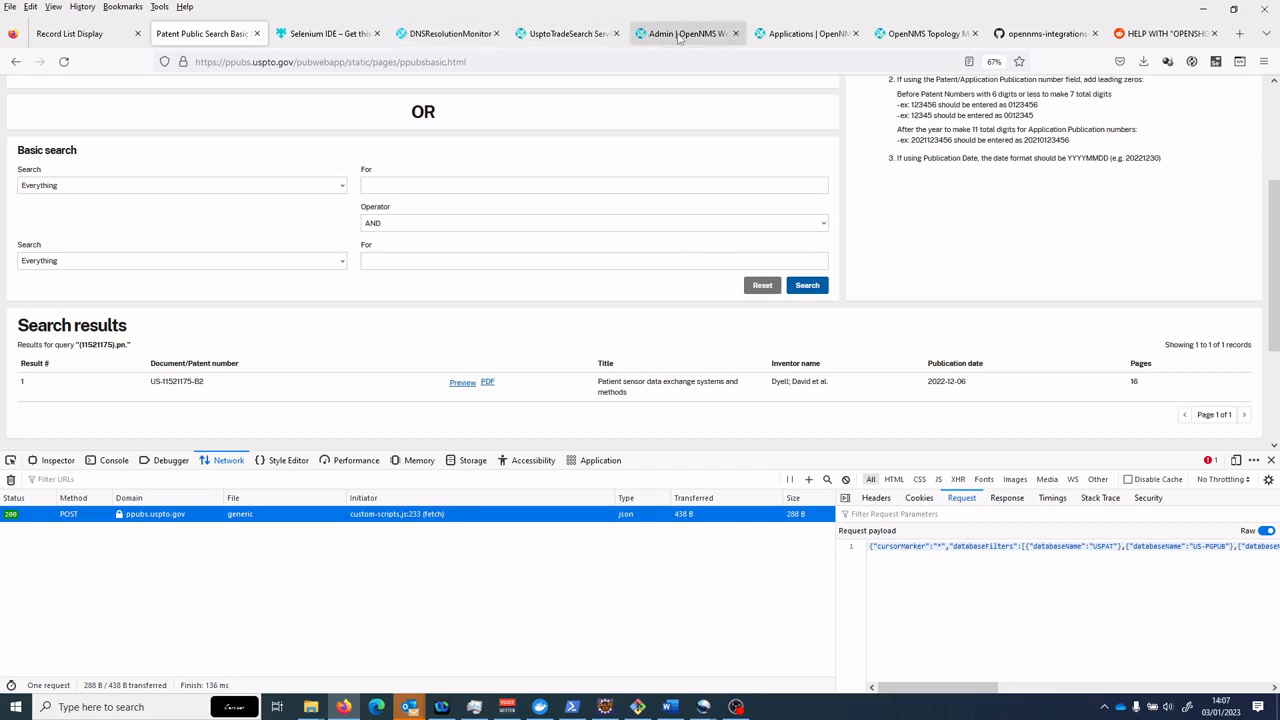
left_click(572, 38)
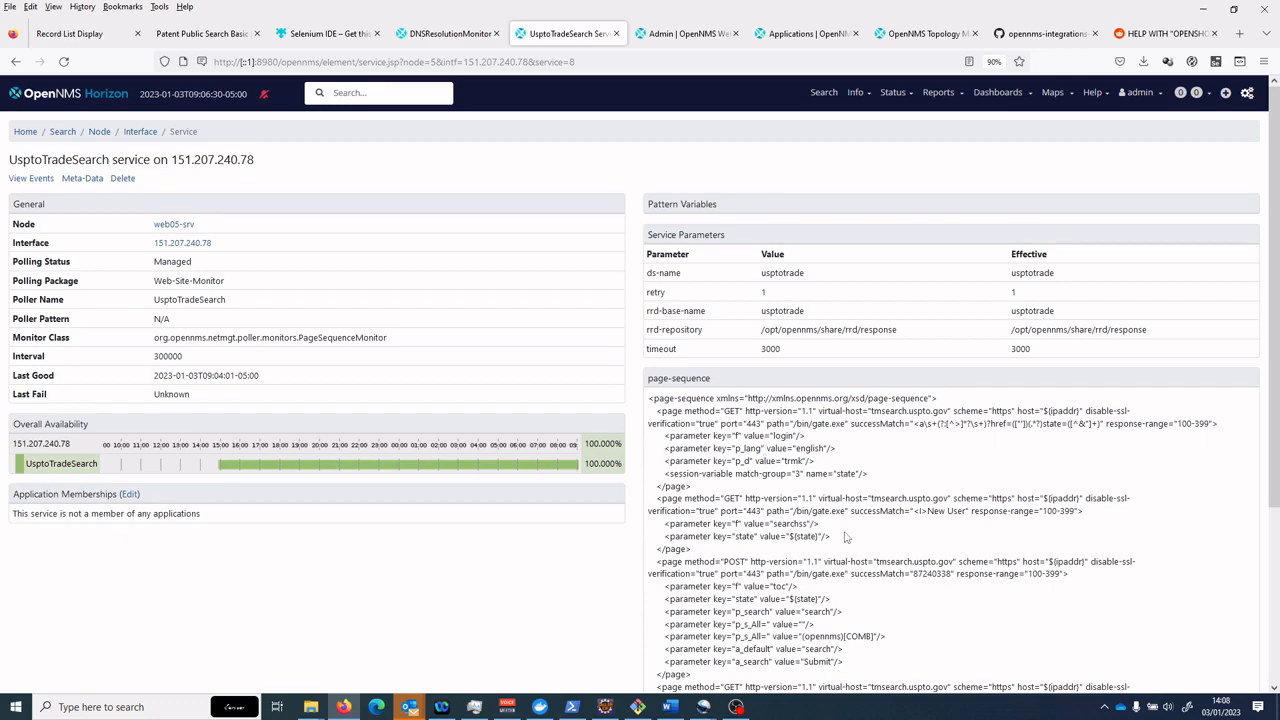
scroll(942, 594, "down", 3)
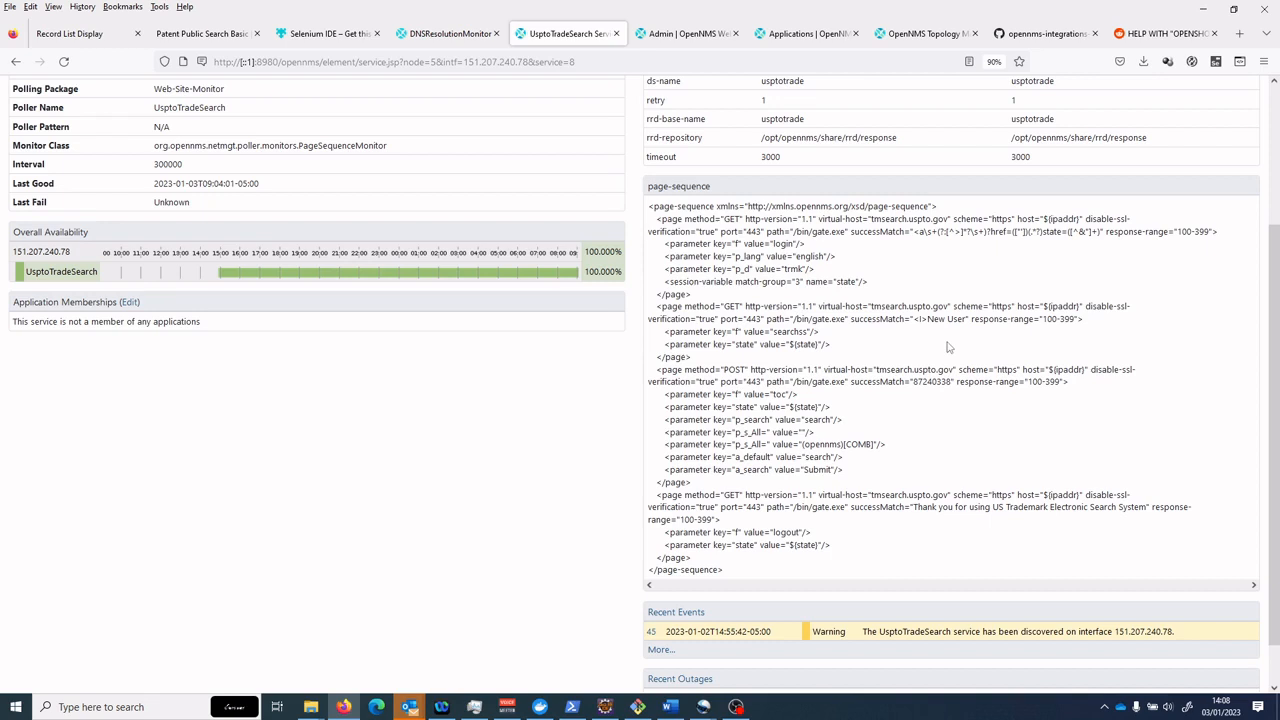
scroll(949, 347, "up", 3)
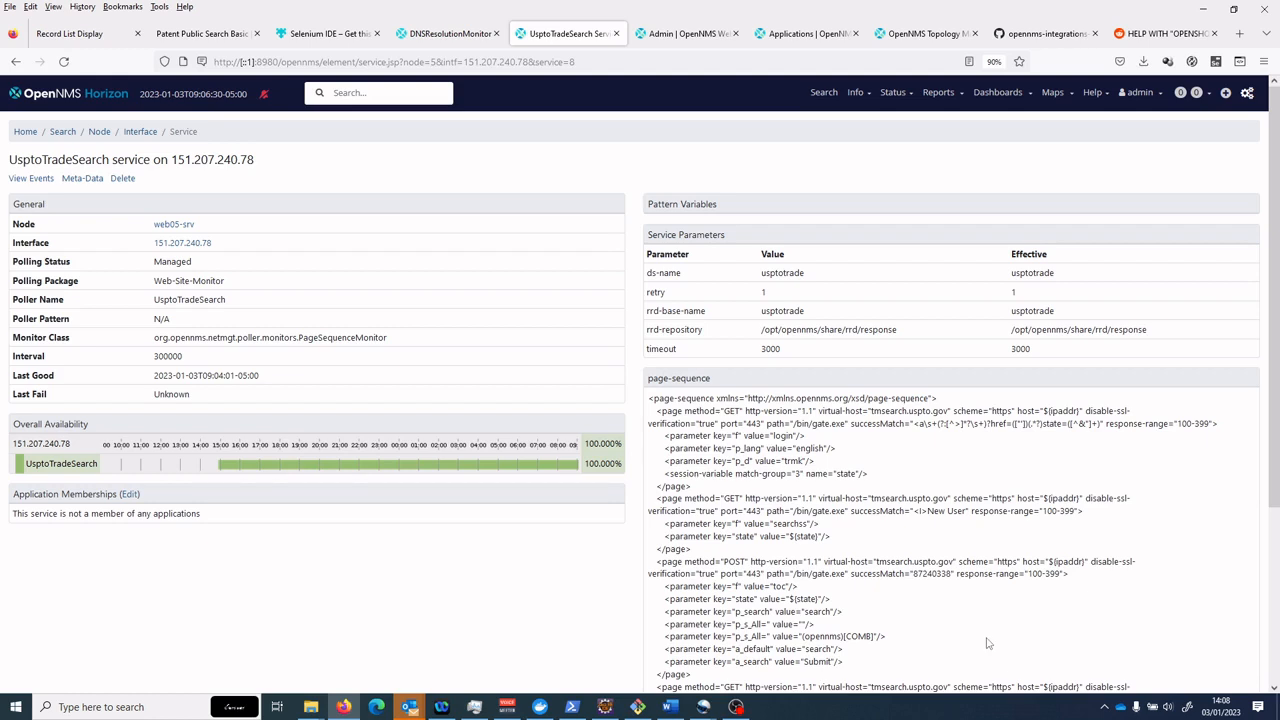
Step: Open the details of node web06-srv from the node list to review its services' availability
left_click(859, 93)
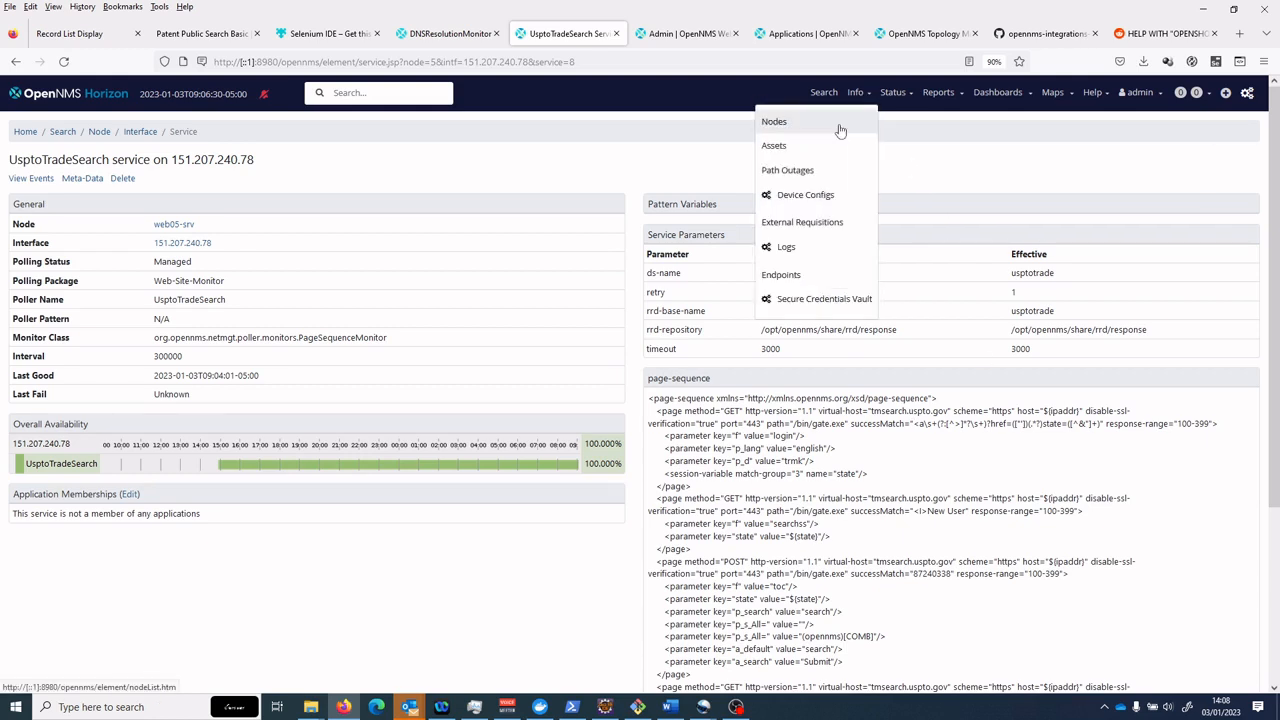
left_click(840, 124)
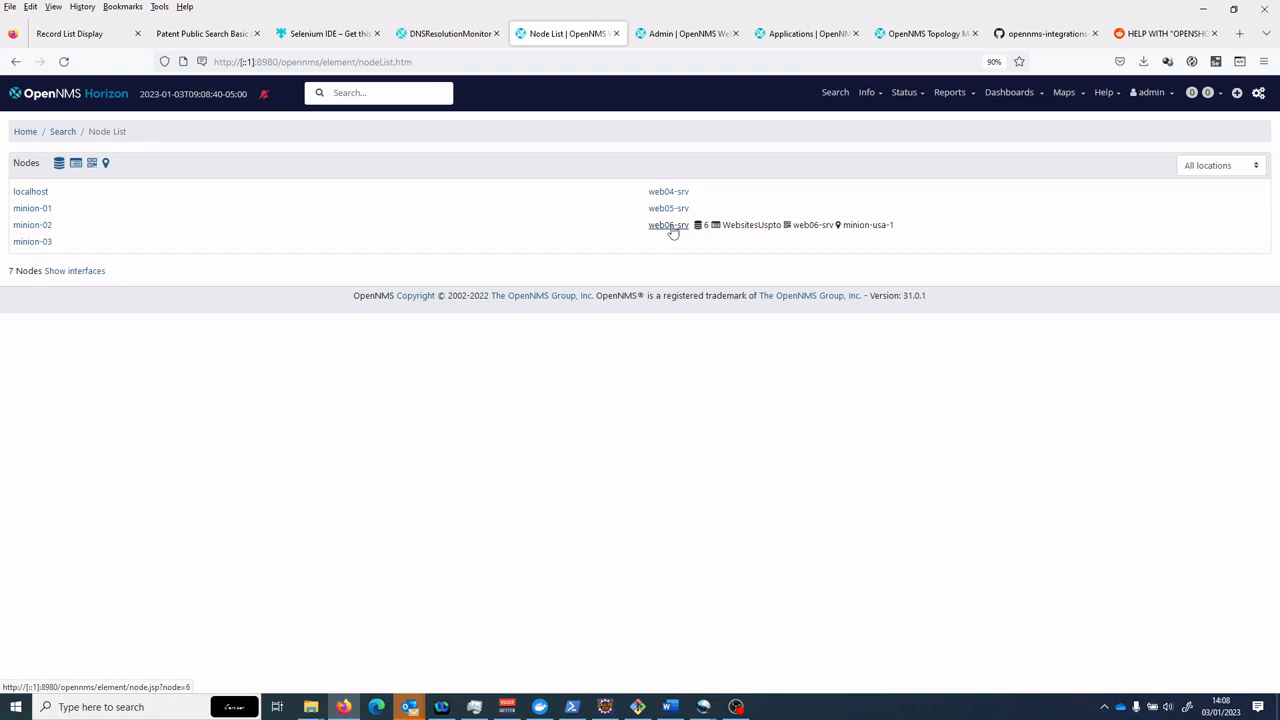
left_click(671, 228)
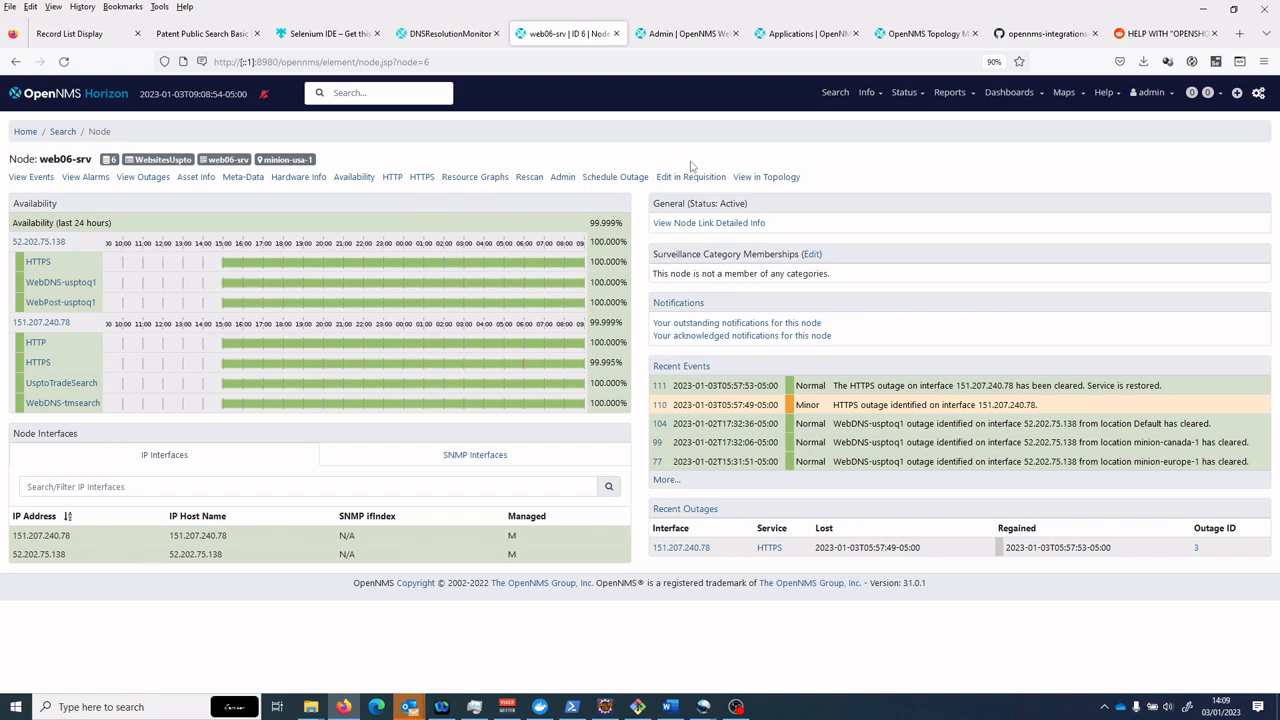
Step: Review the services and locations assigned to the uspto patent application, in both its edit and summary views
left_click(803, 40)
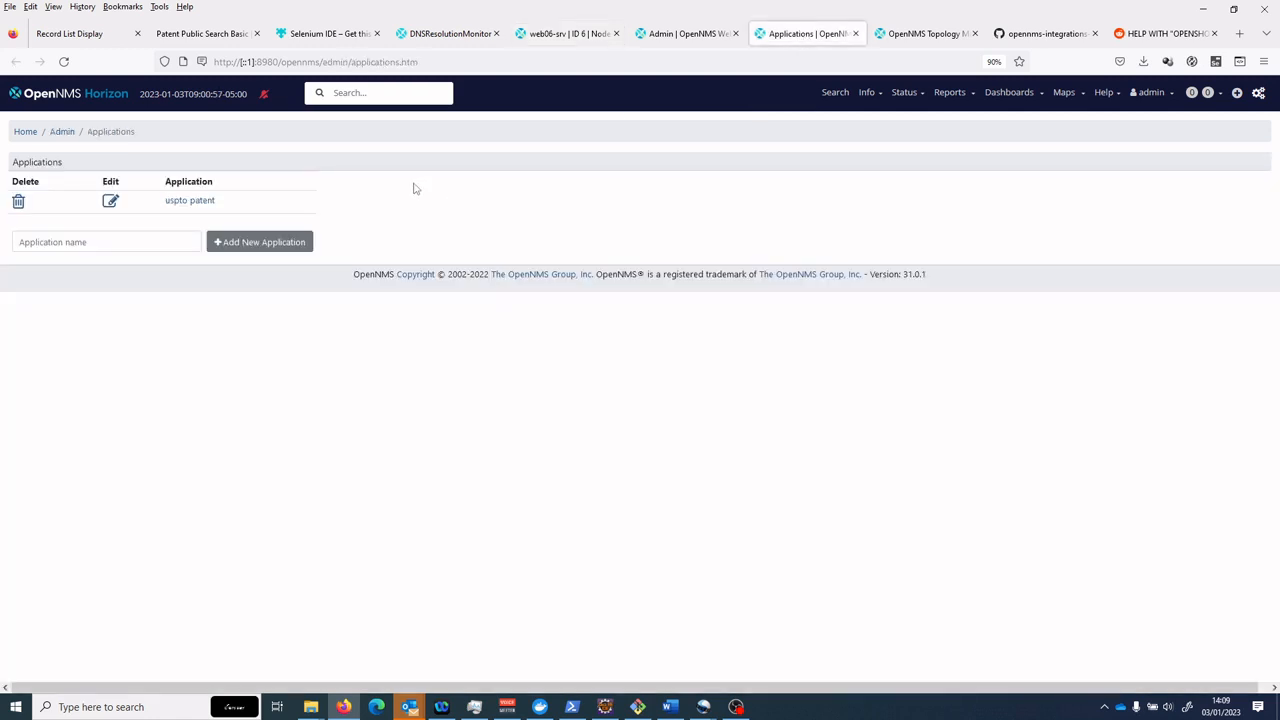
left_click(110, 201)
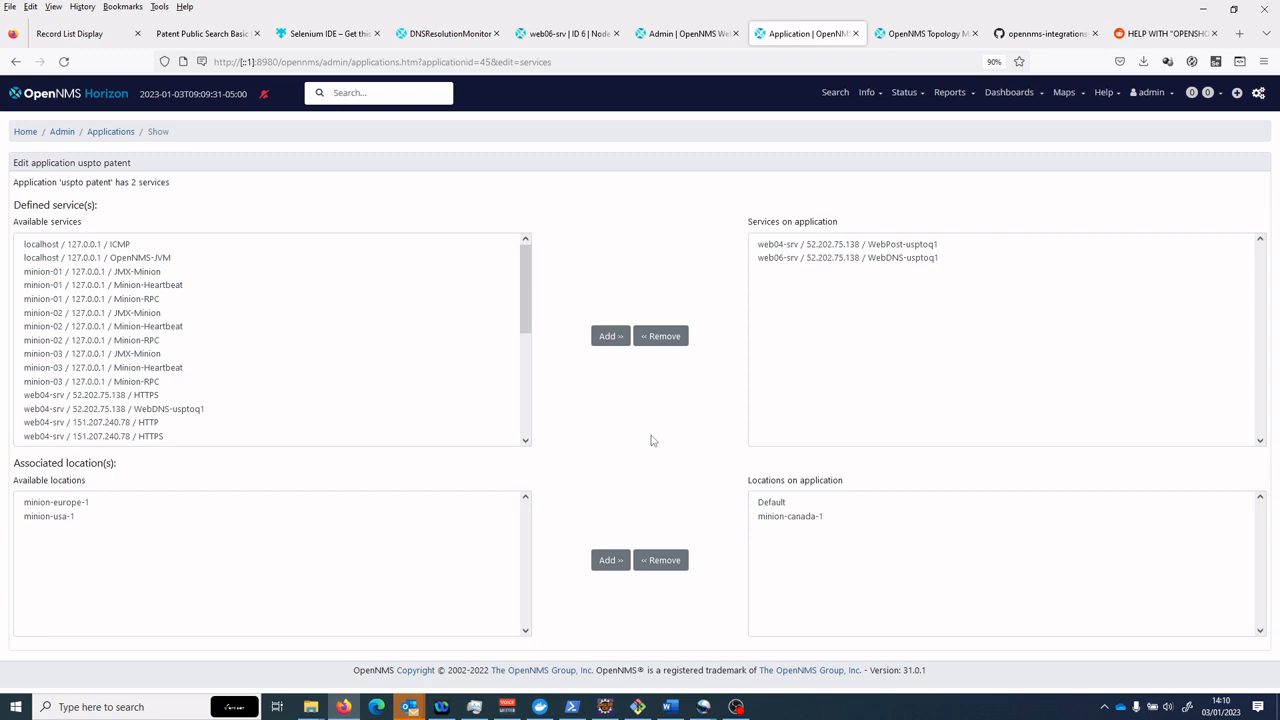
left_click(98, 133)
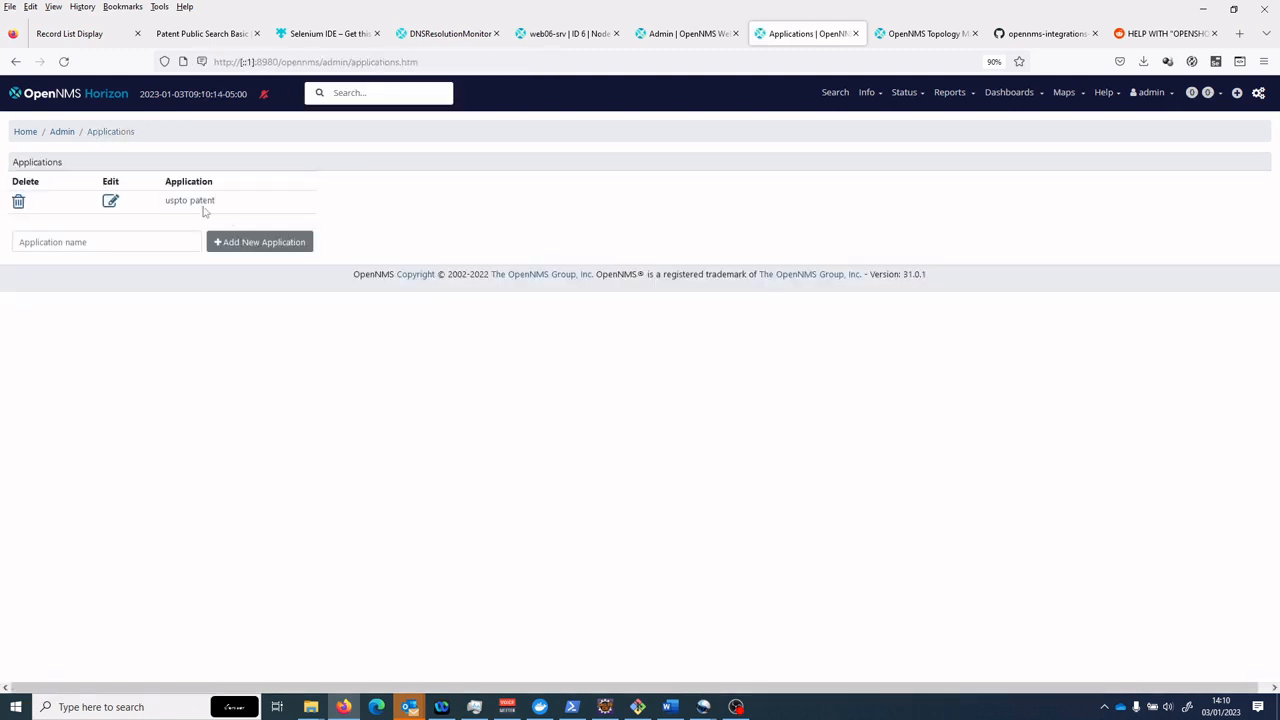
left_click(208, 203)
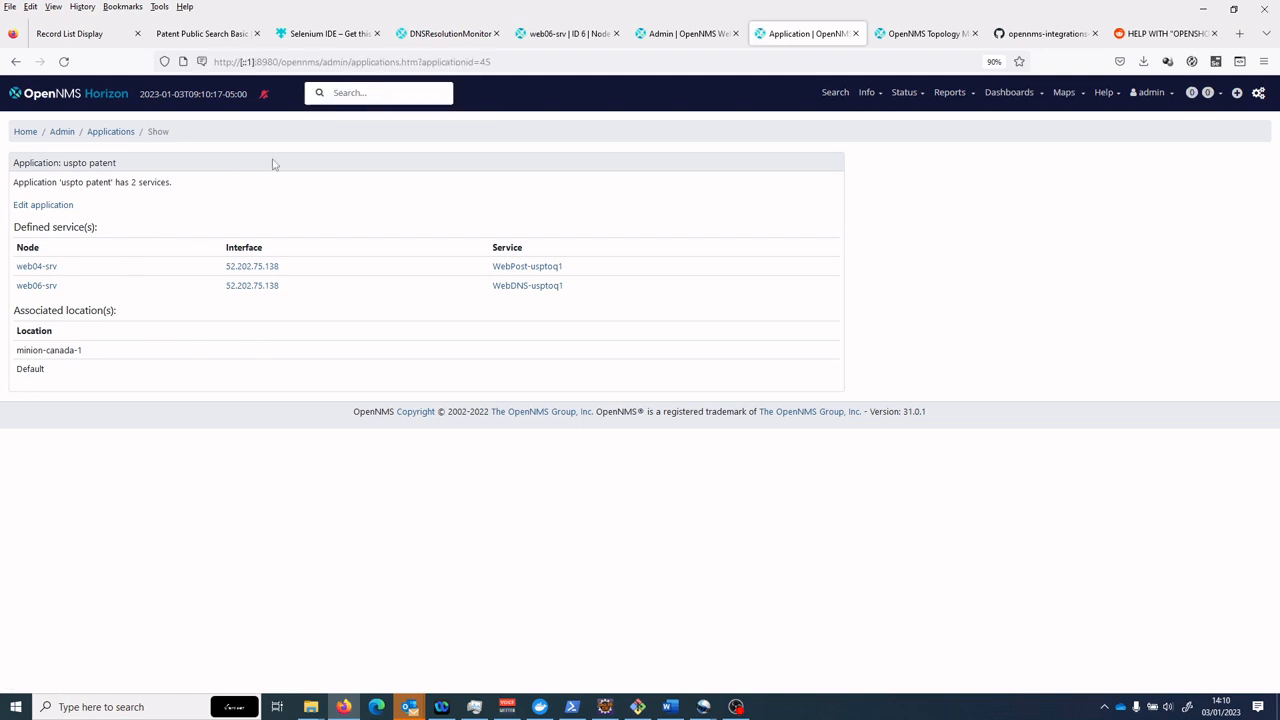
Step: View the availability status of the uspto patent application and its topology map
left_click(862, 95)
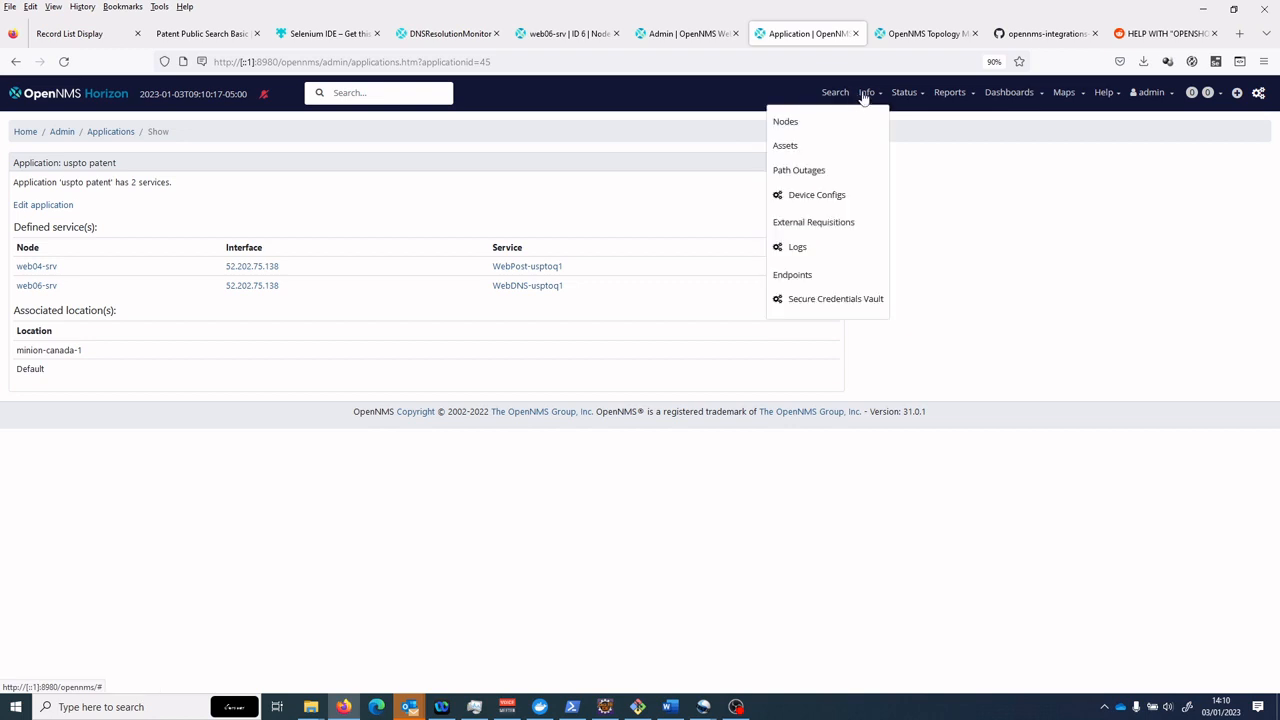
left_click(906, 93)
left_click(870, 292)
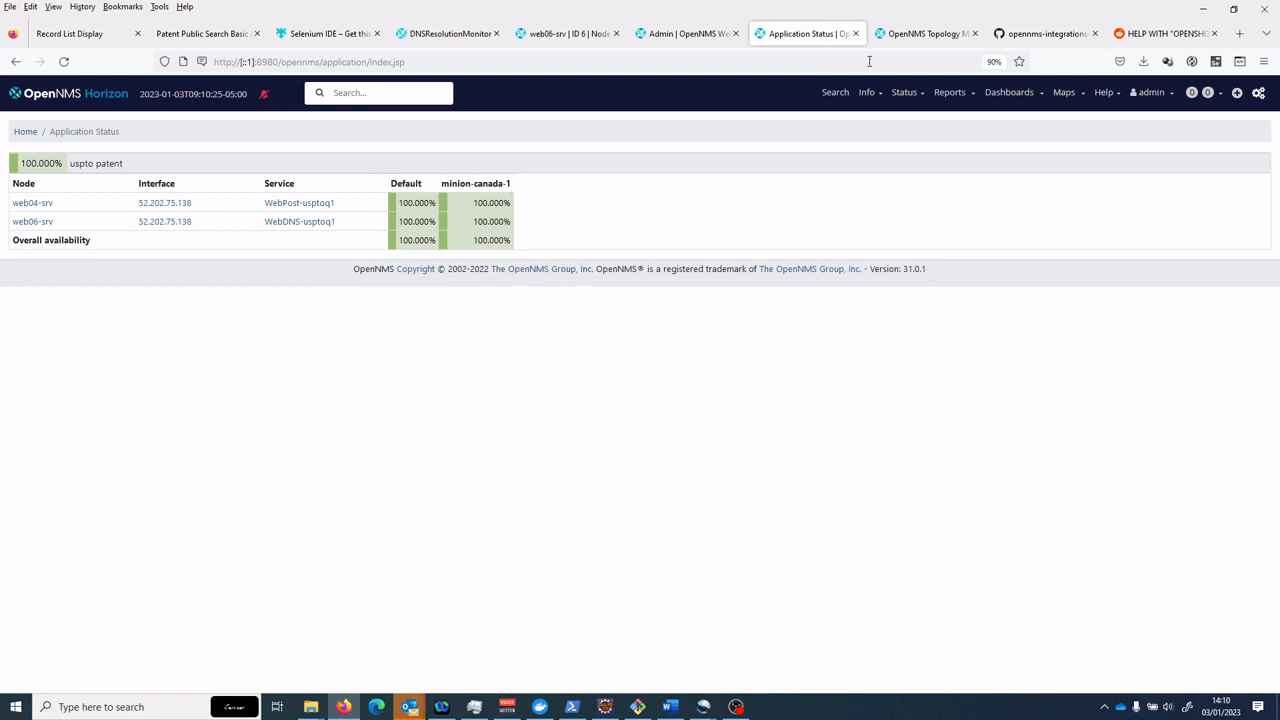
left_click(944, 40)
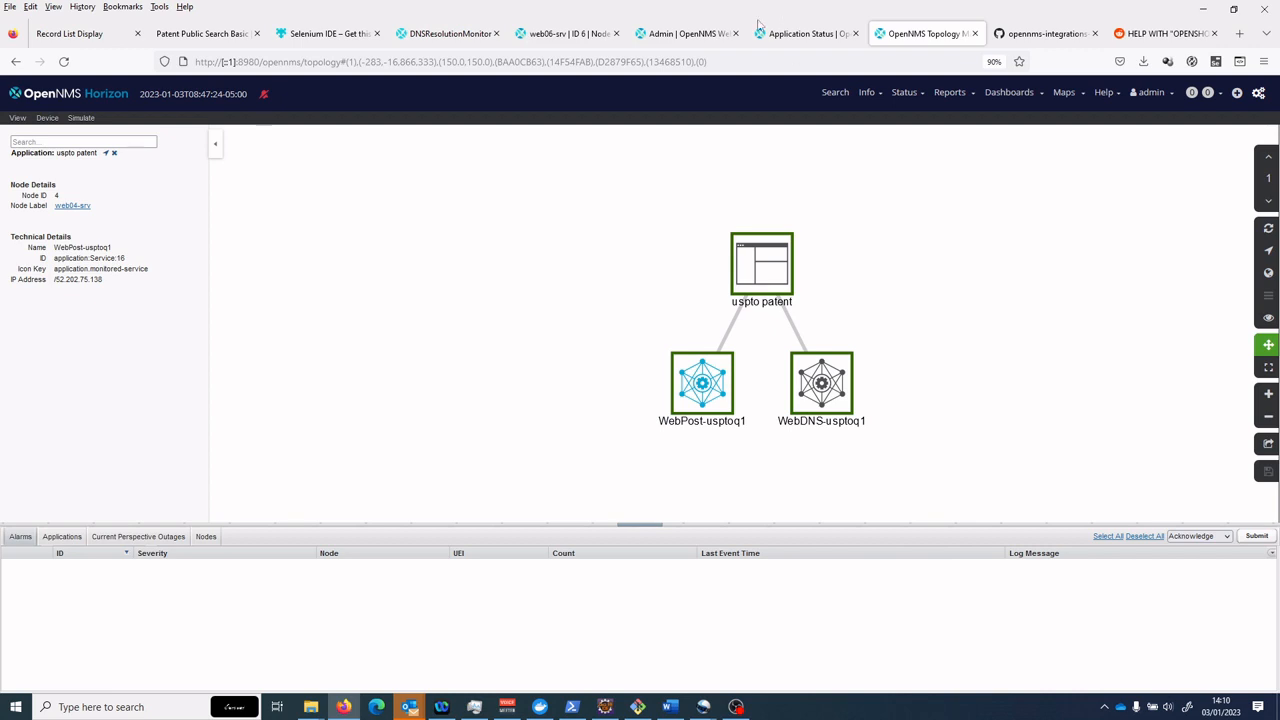
Step: Inspect web06-srv's UsptoTradeSearch and WebDNS-tmsearch services and highlight the latter's effective lookup value, tmsearch.uspto.gov
left_click(570, 38)
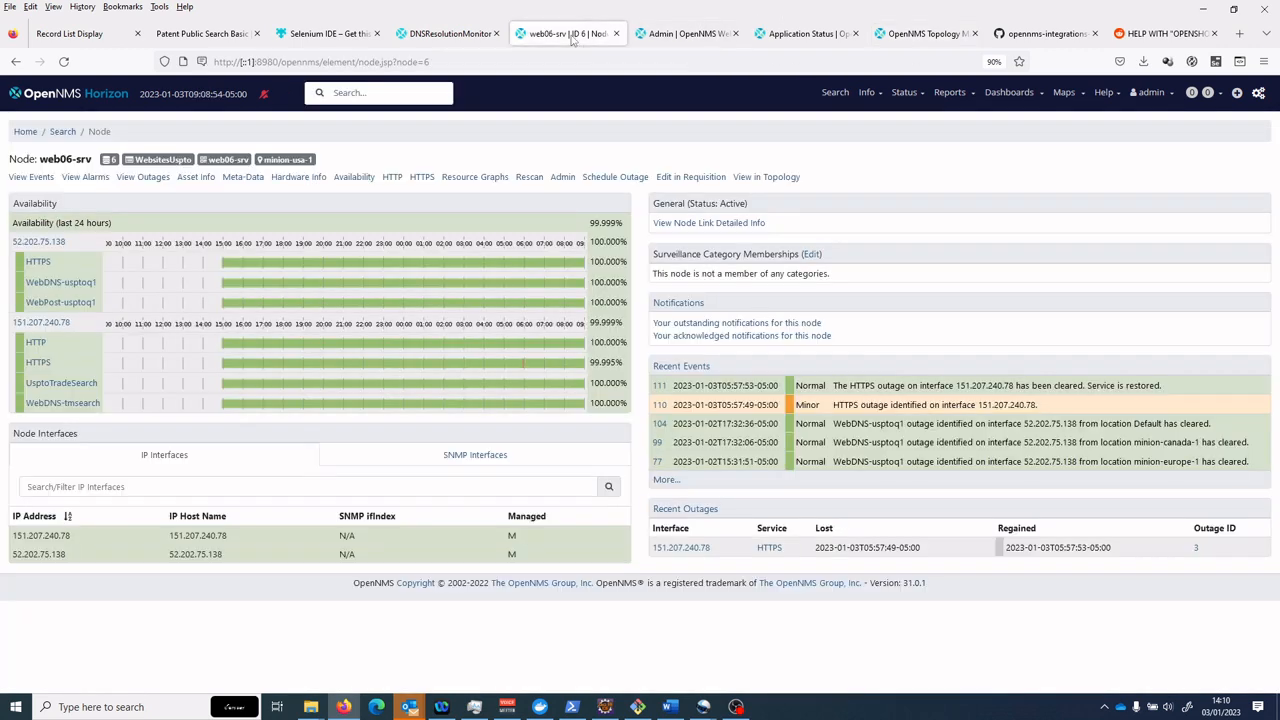
left_click(76, 388)
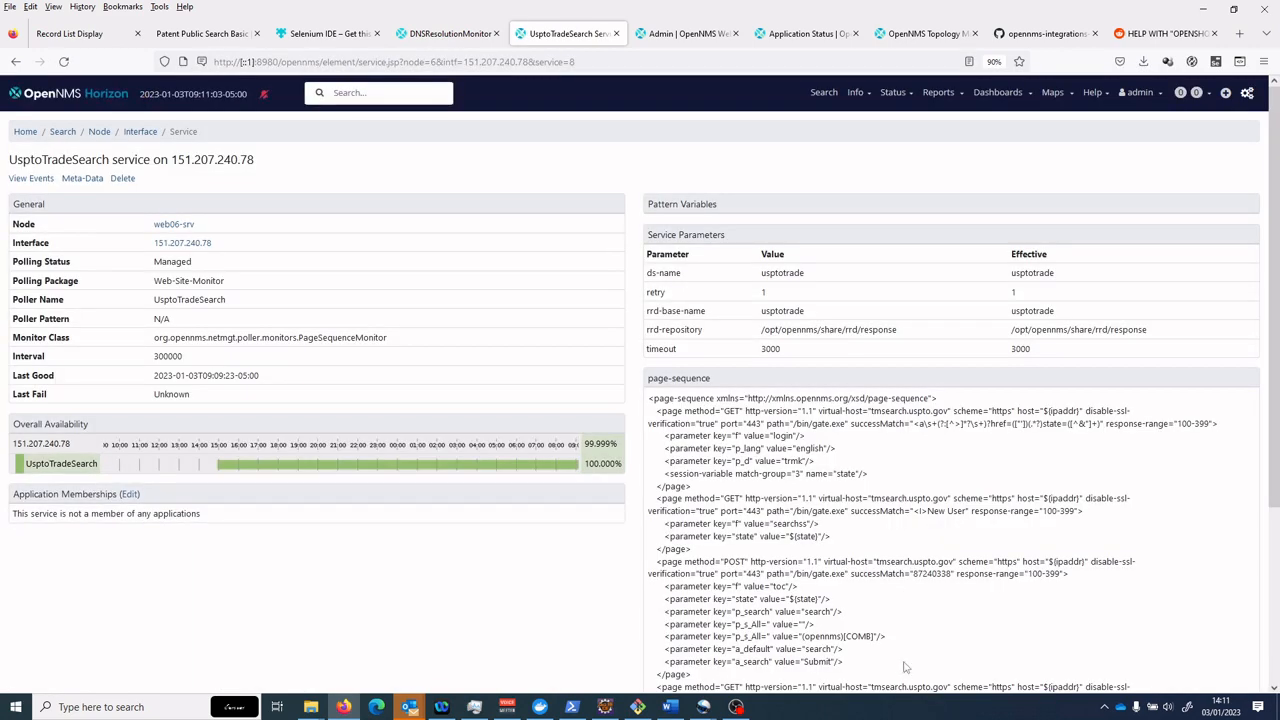
left_click(15, 61)
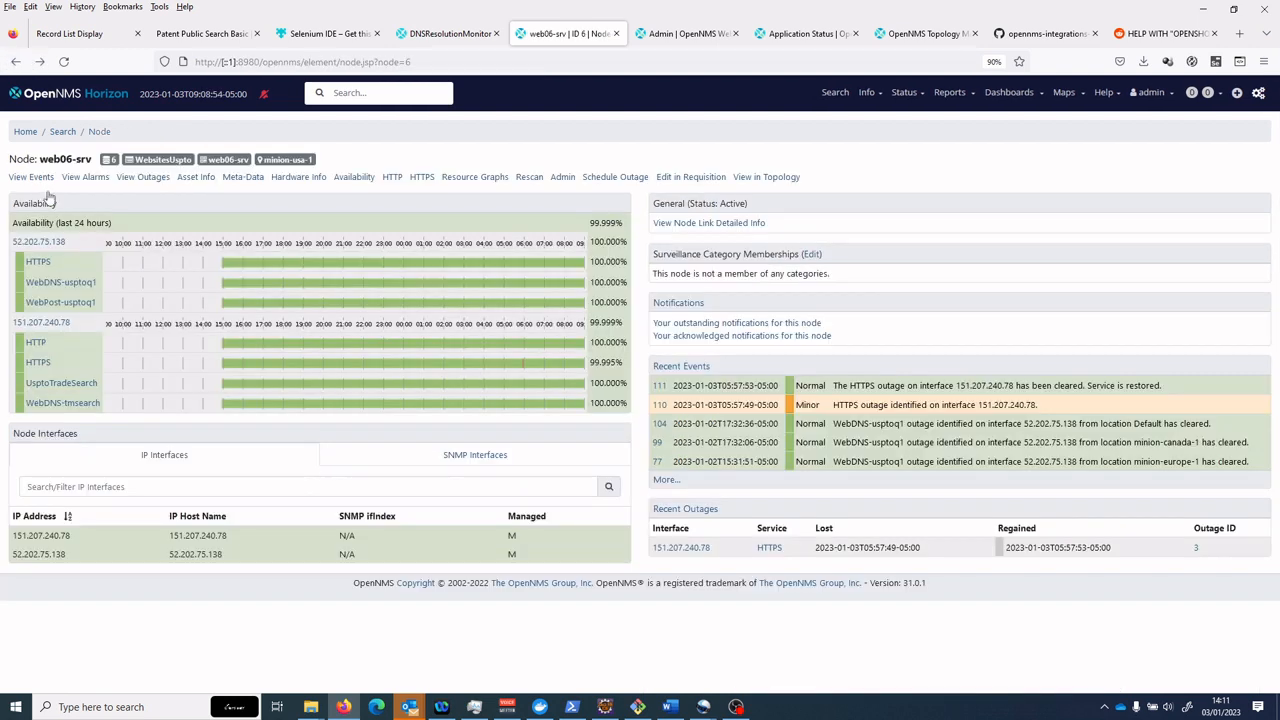
left_click(64, 405)
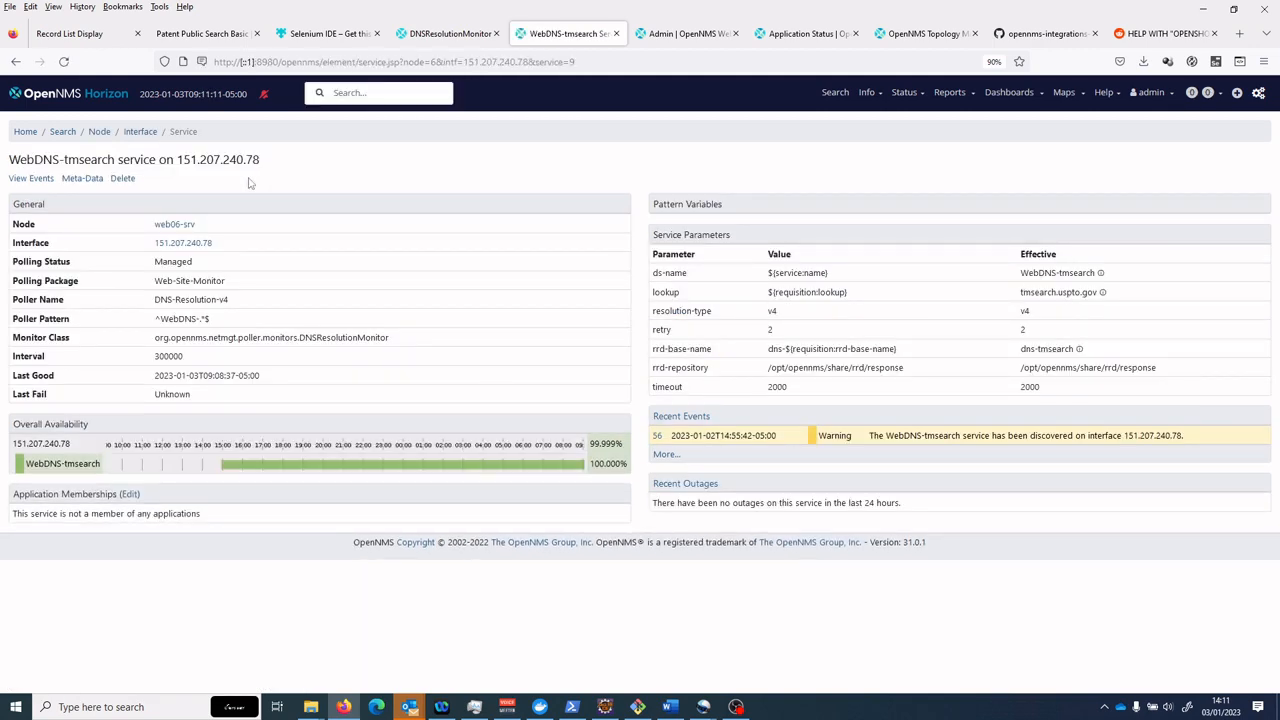
left_click_drag(1018, 292, 1096, 296)
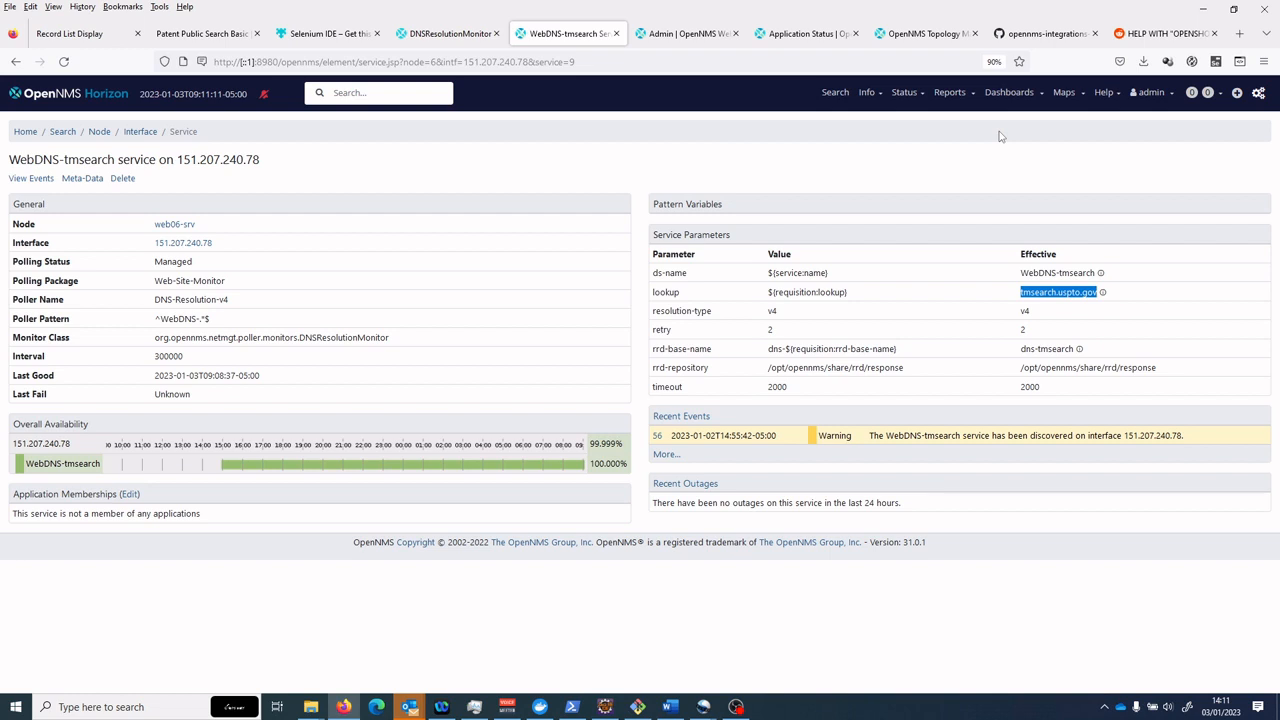
Step: Launch the Selenium IDE extension and start recording a new test in a new project named uspto
left_click(341, 38)
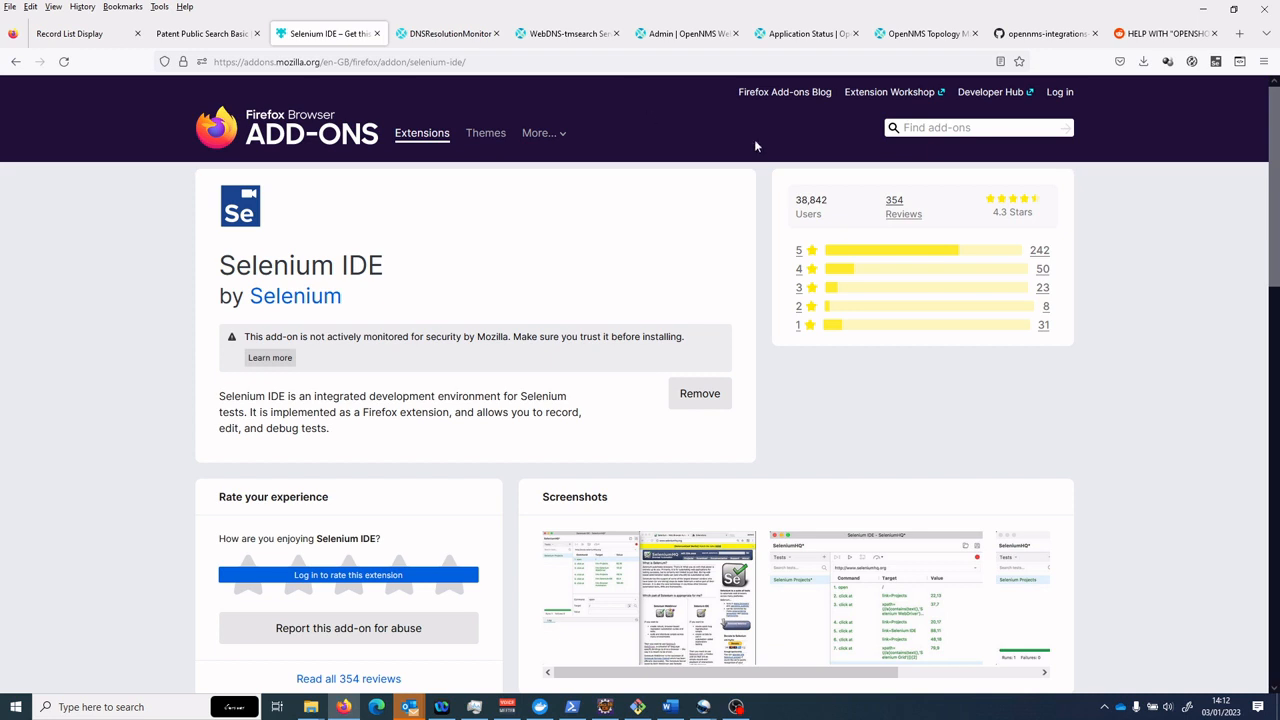
left_click(1217, 62)
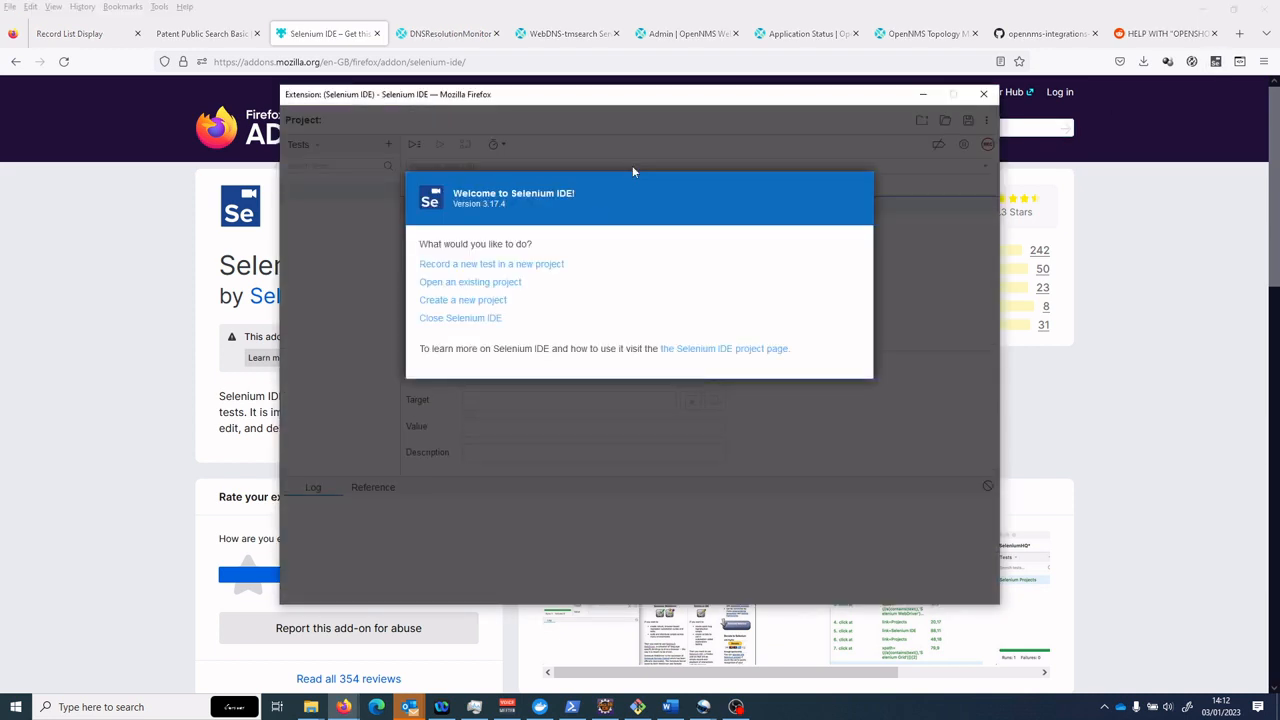
left_click(545, 268)
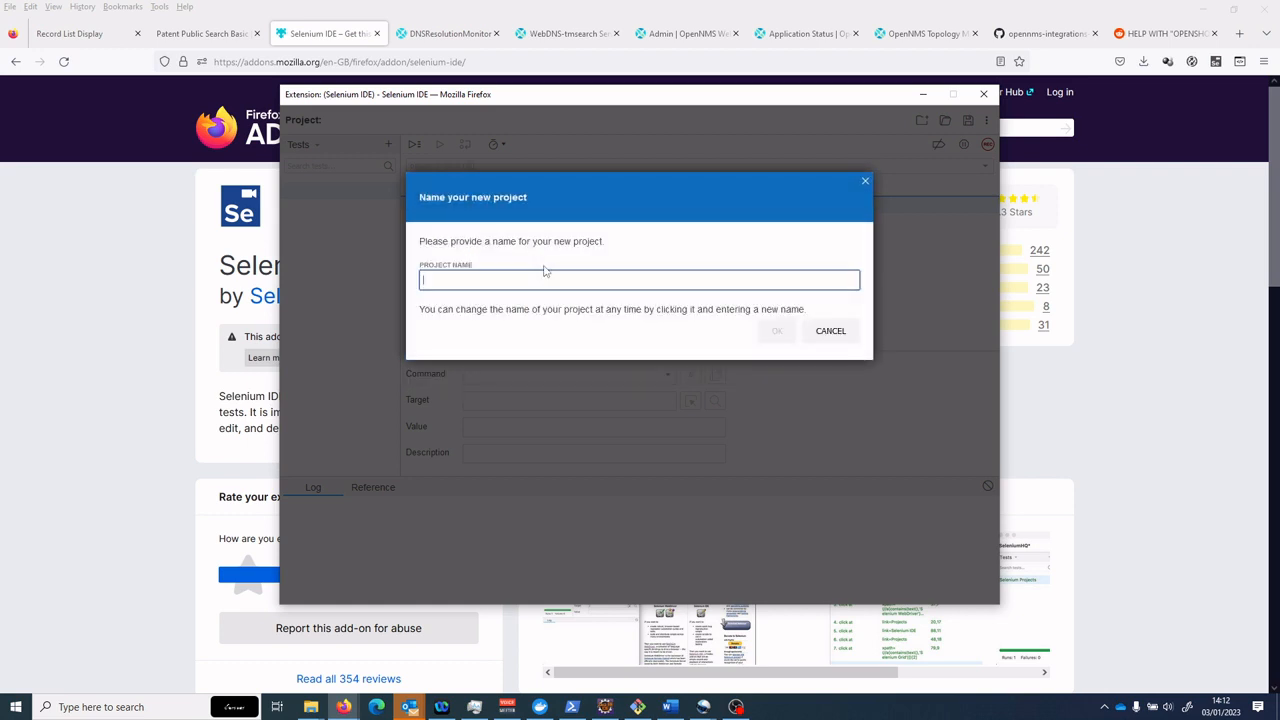
left_click(539, 280)
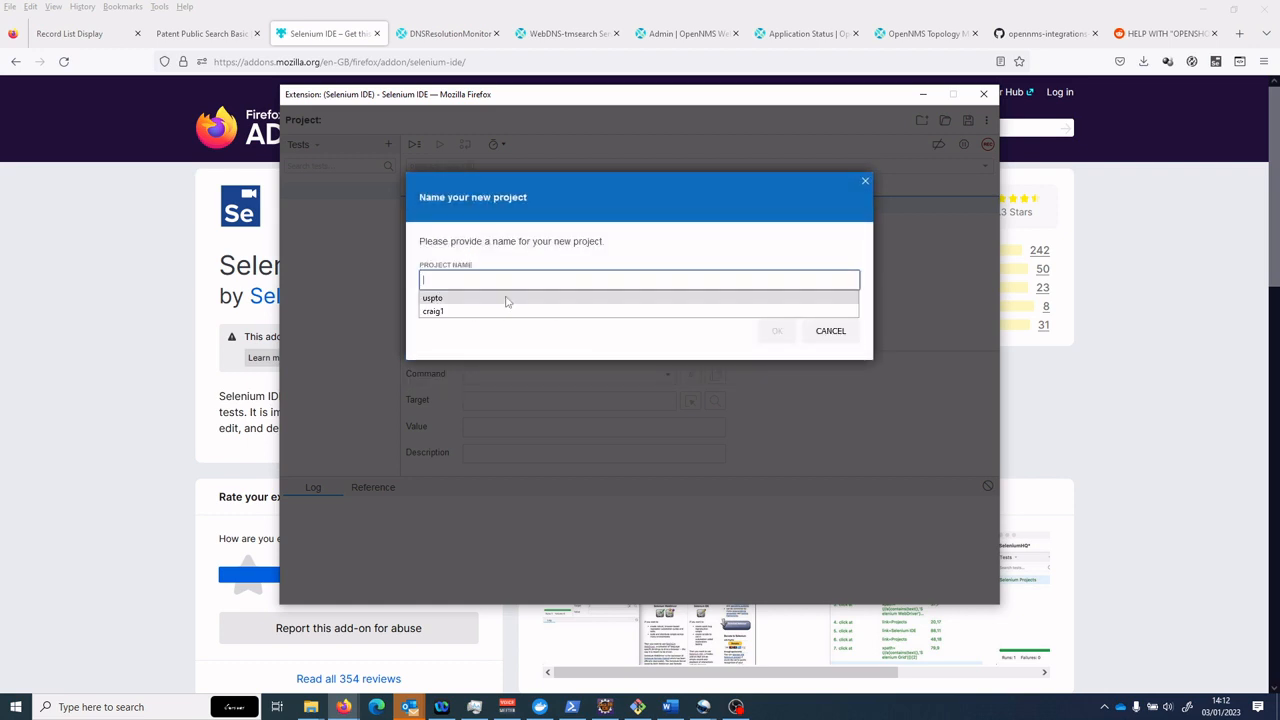
left_click(509, 310)
left_click_drag(509, 281, 393, 279)
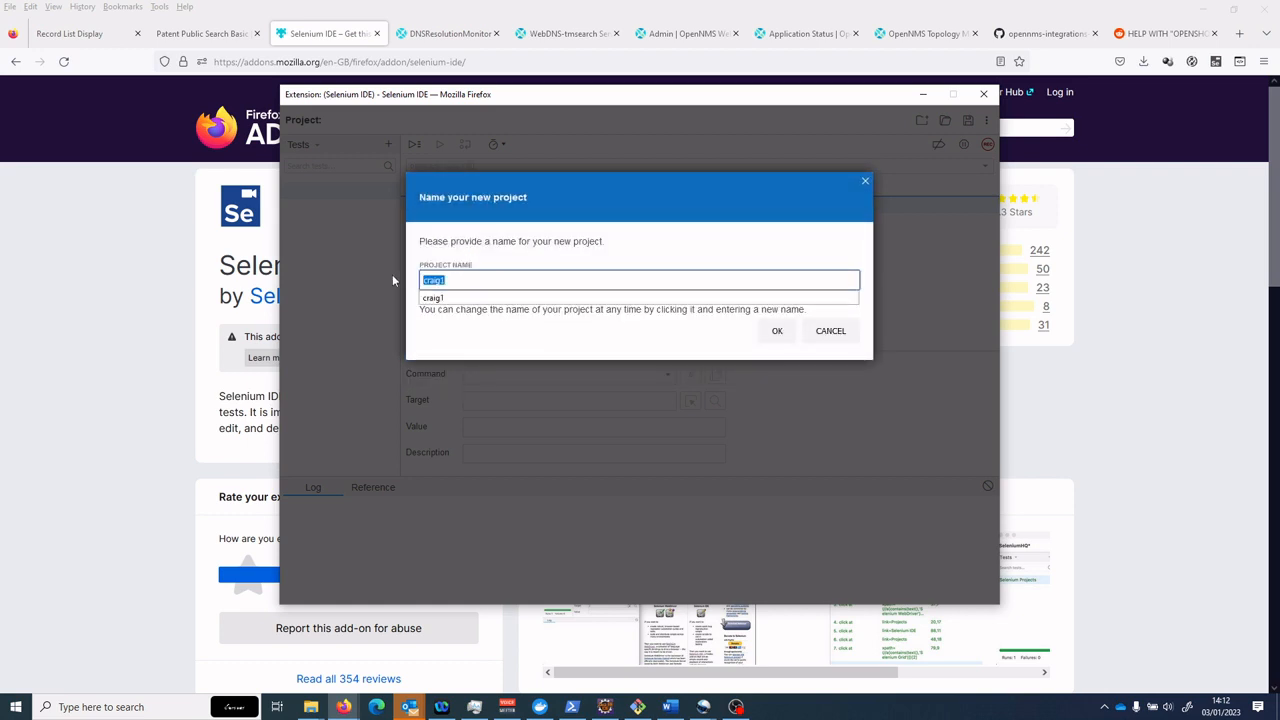
type("uspto")
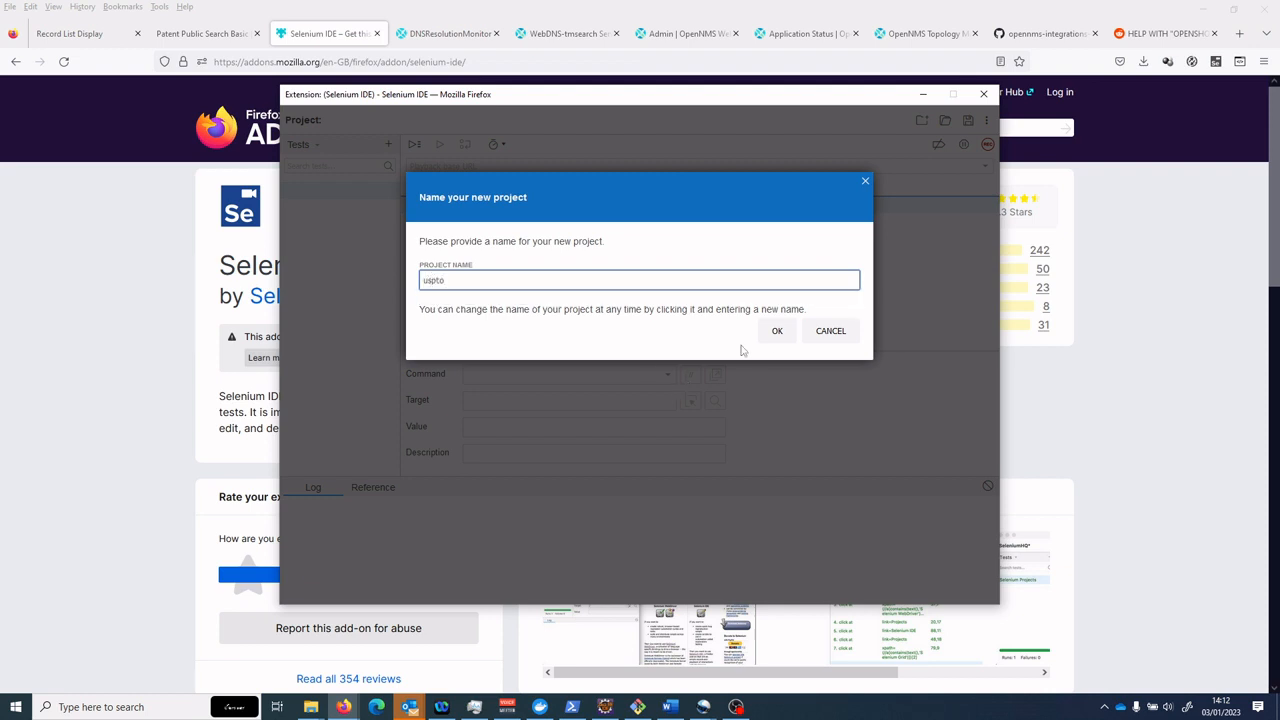
left_click(772, 332)
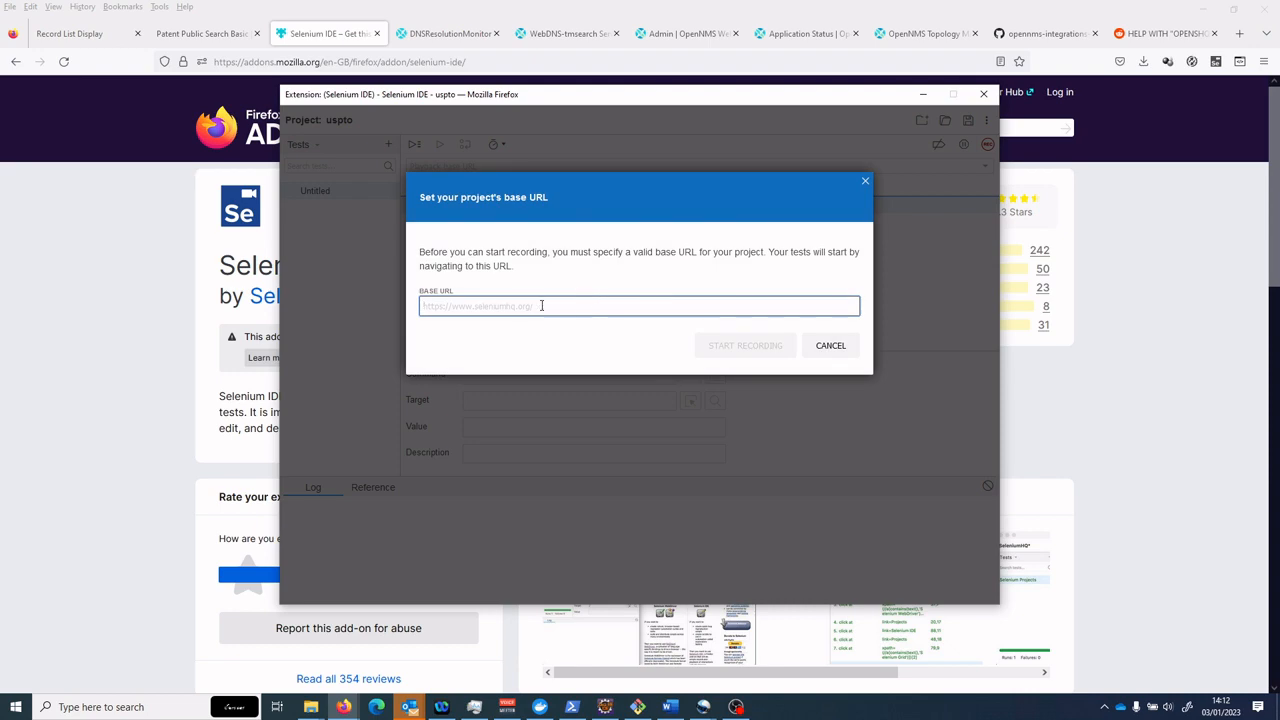
Step: Open the USPTO home page from the Patent Public Search site and copy its URL
left_click(203, 34)
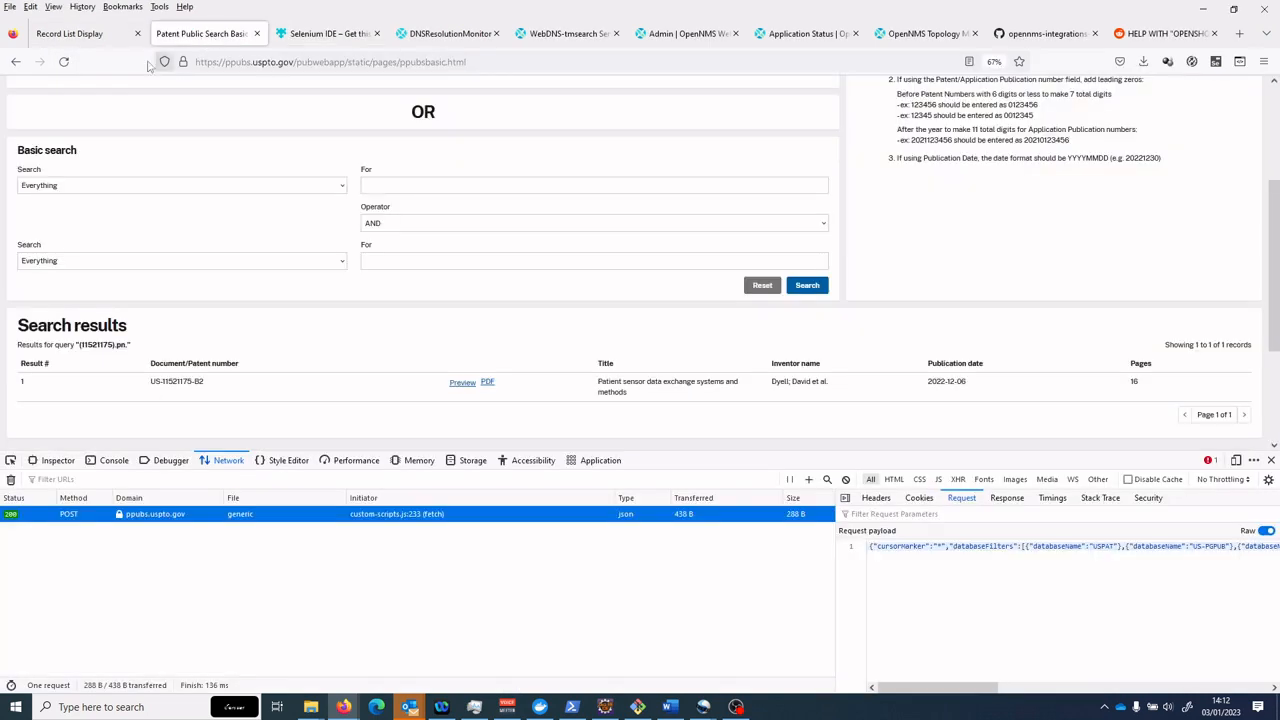
scroll(50, 92, "up", 3)
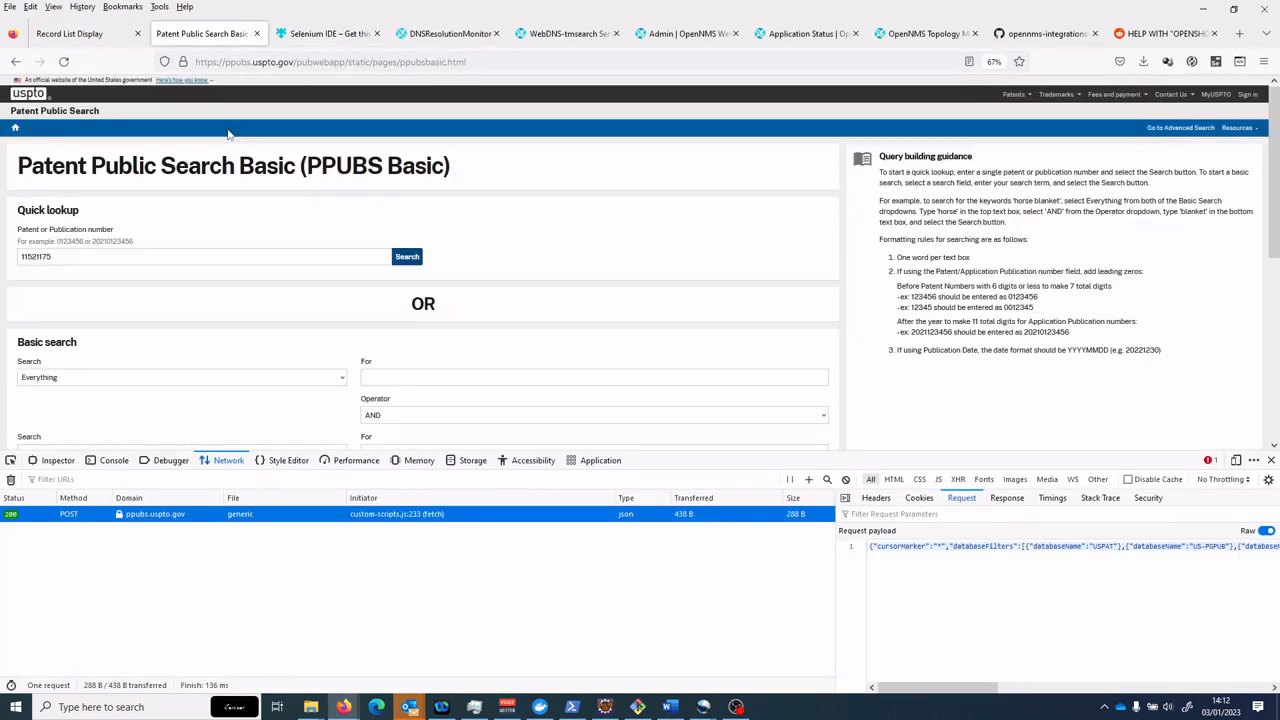
left_click(28, 93)
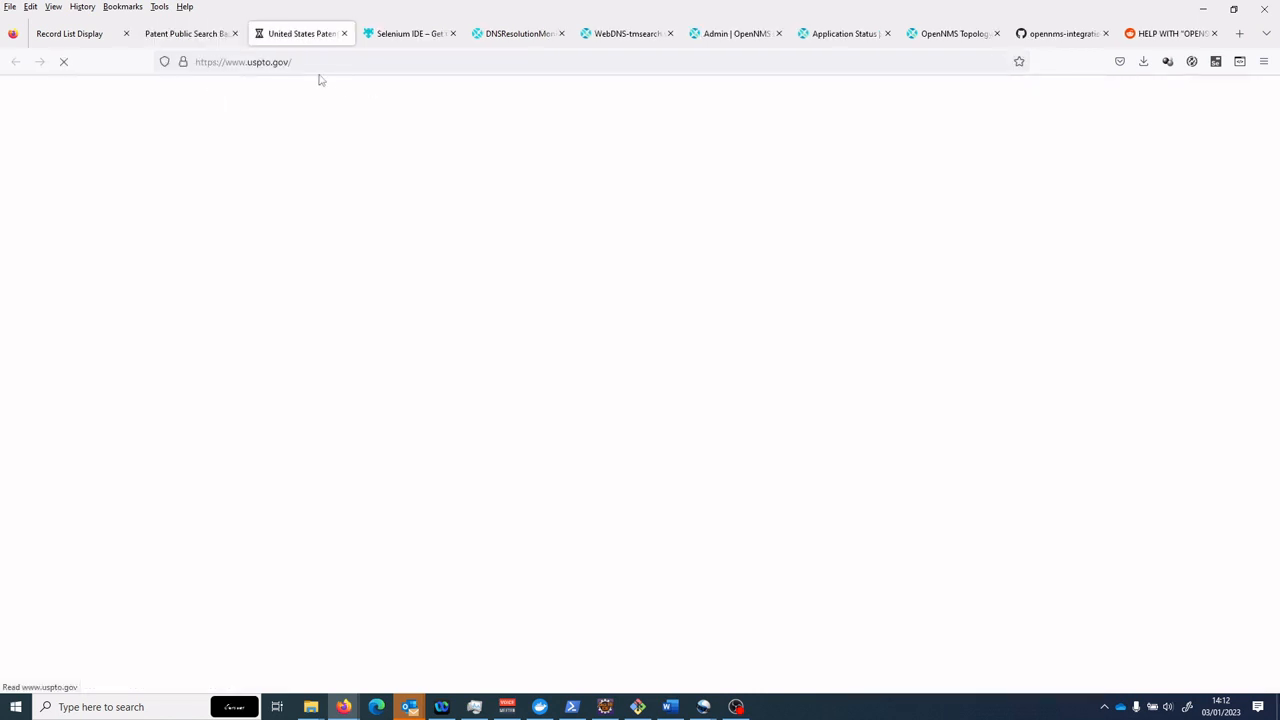
left_click(180, 62)
key("ctrl+c")
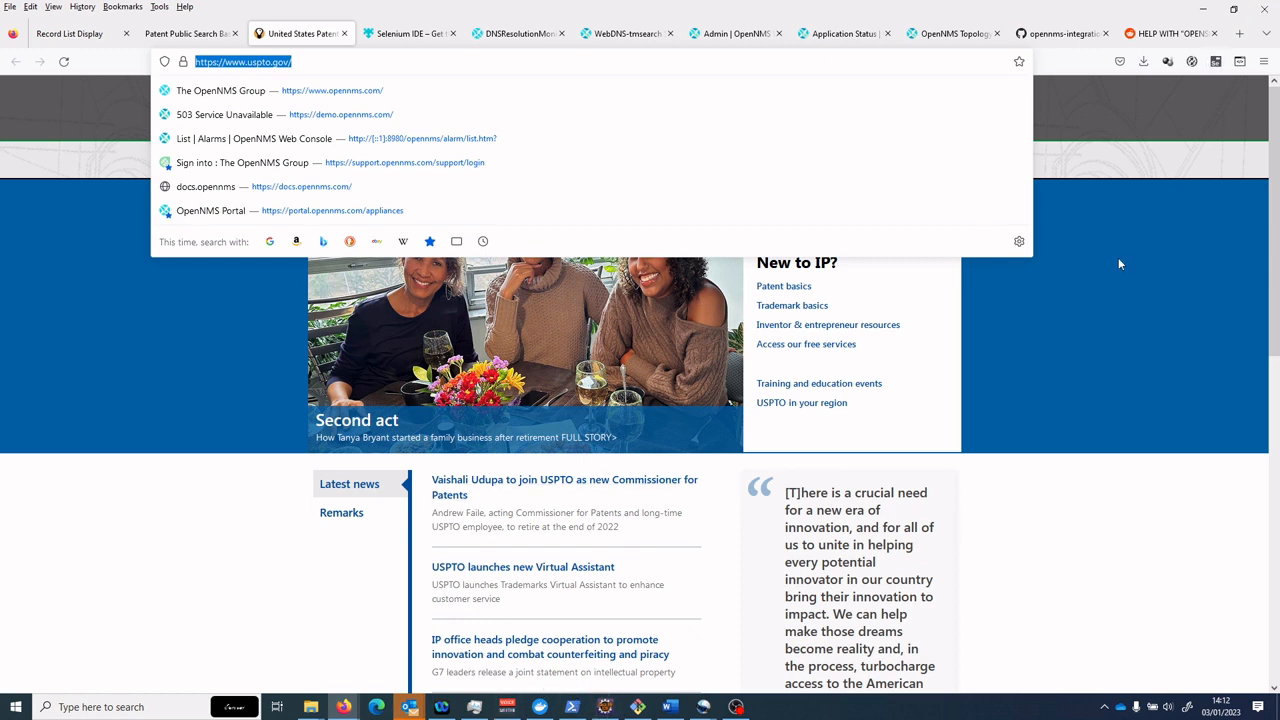
right_click(1166, 163)
left_click(1216, 61)
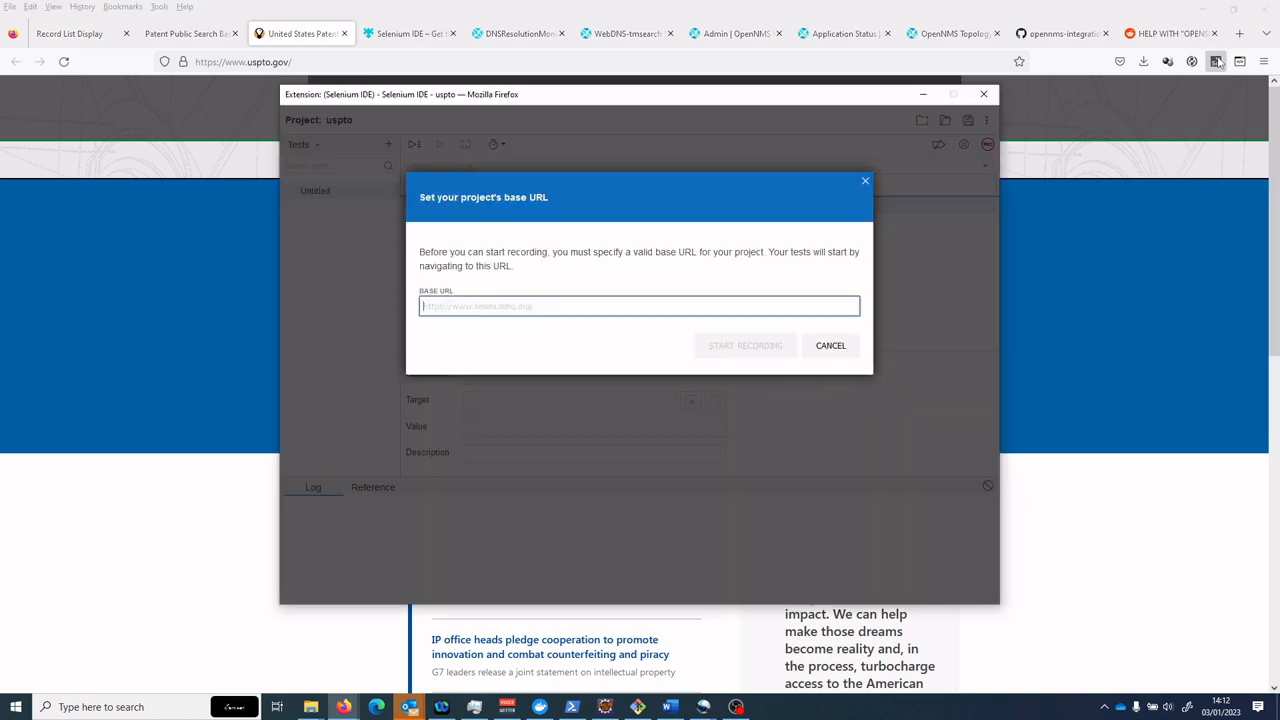
left_click(554, 303)
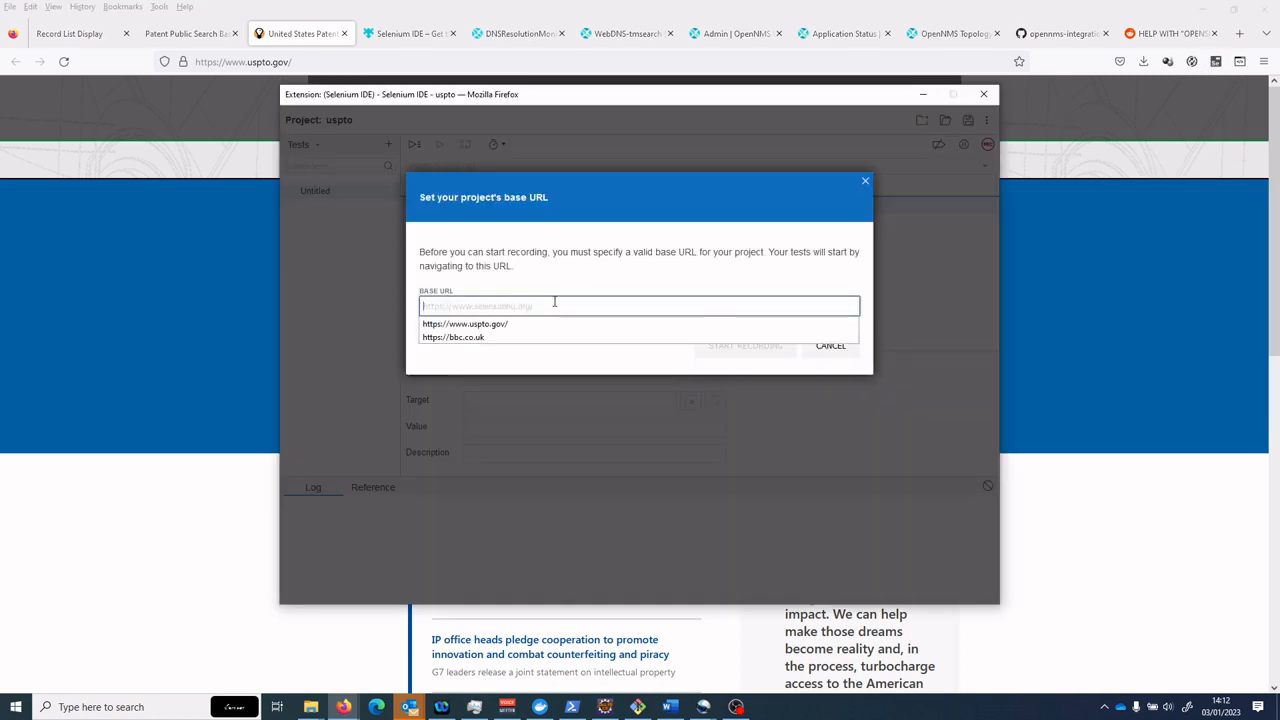
key("ctrl+v")
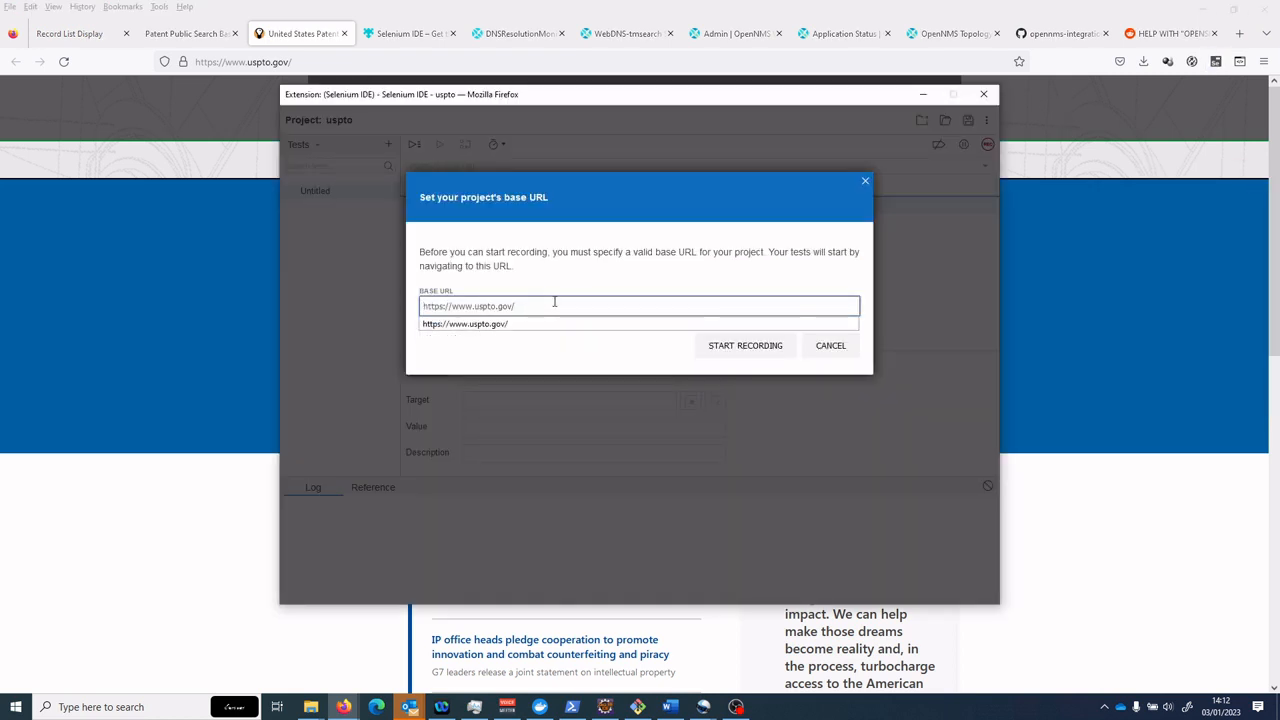
left_click(752, 349)
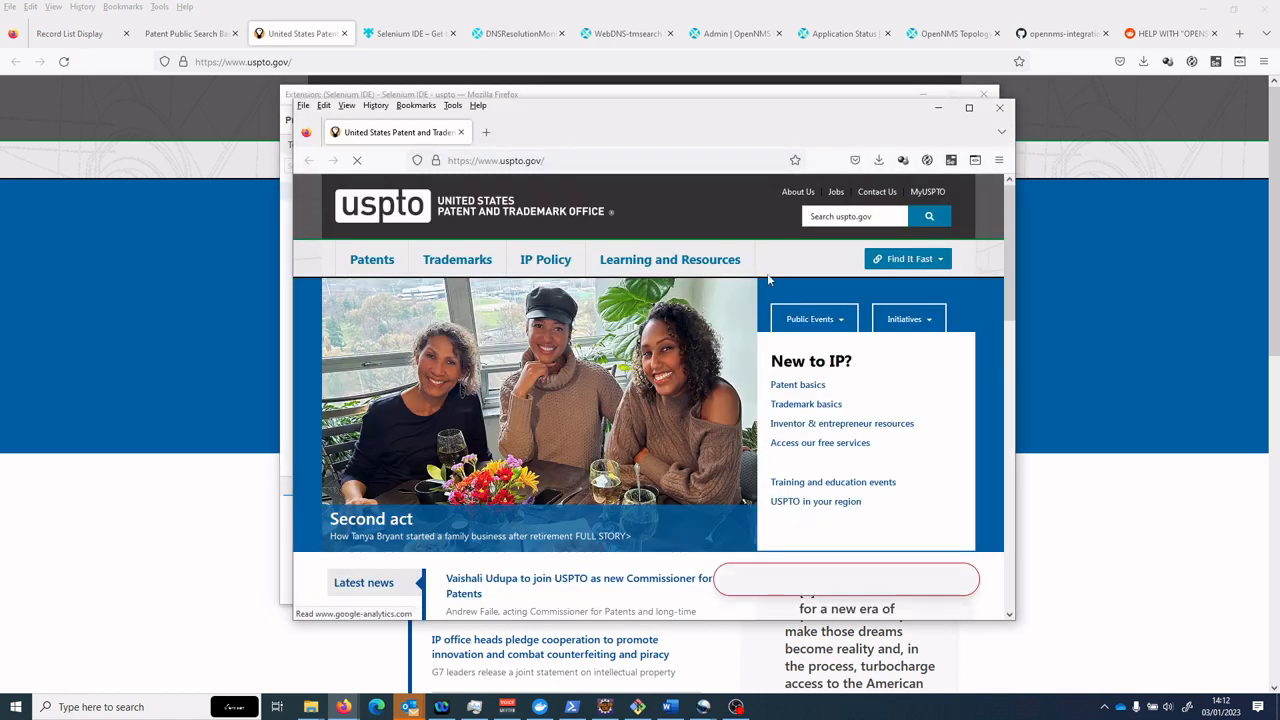
Step: Open Patent Public Search from the USPTO home page's quick links and go to its Basic Search
left_click(930, 259)
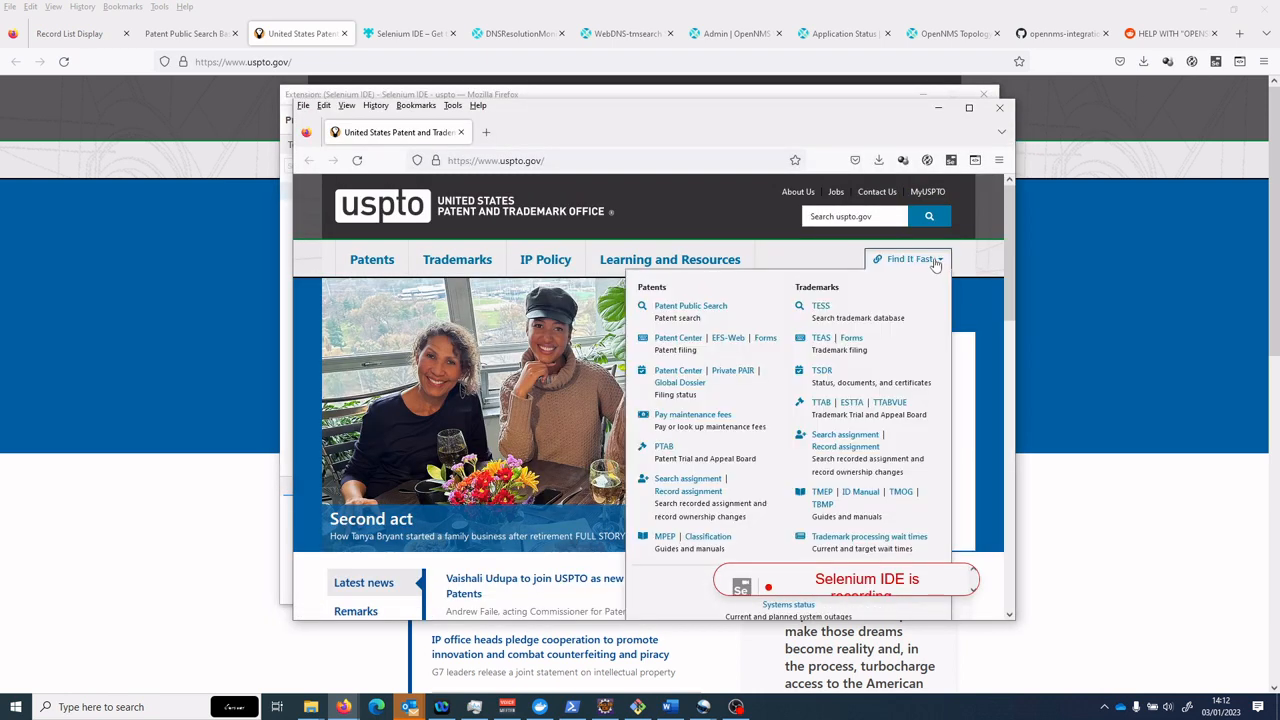
left_click(713, 309)
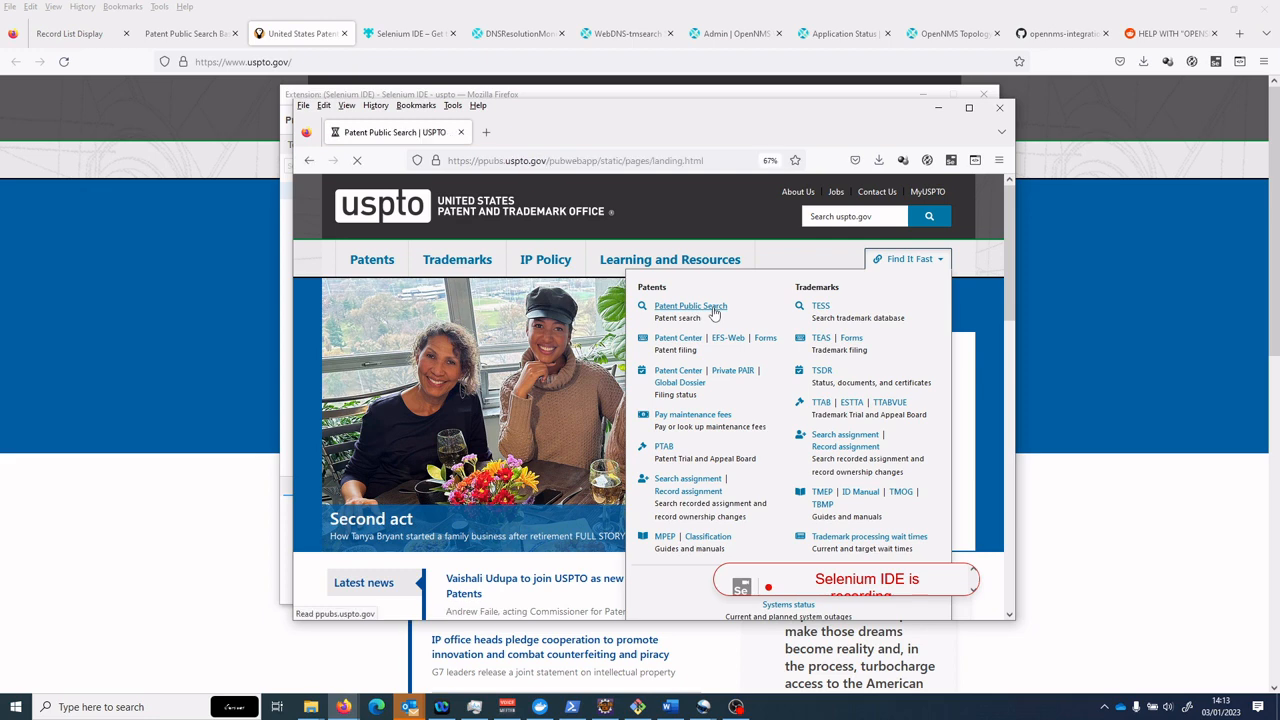
left_click(451, 408)
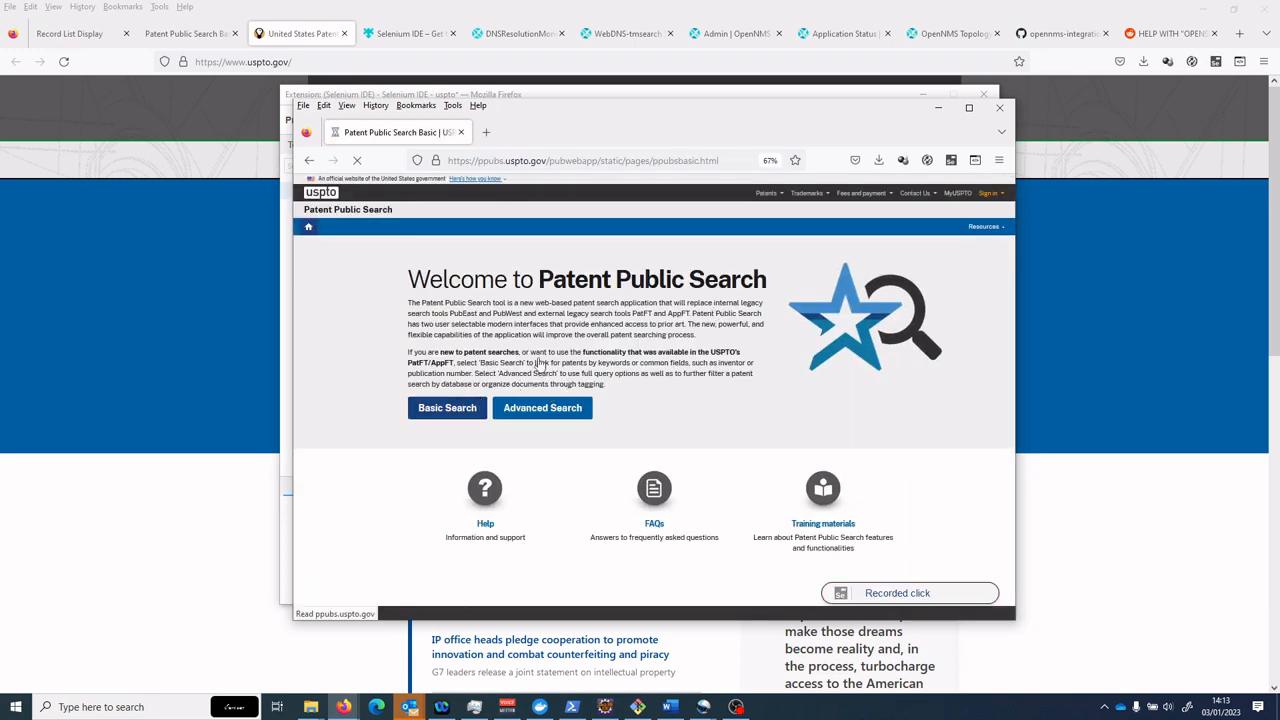
Step: Run a quick lookup for patent number 11521175 and bring its search results into view
left_click(418, 349)
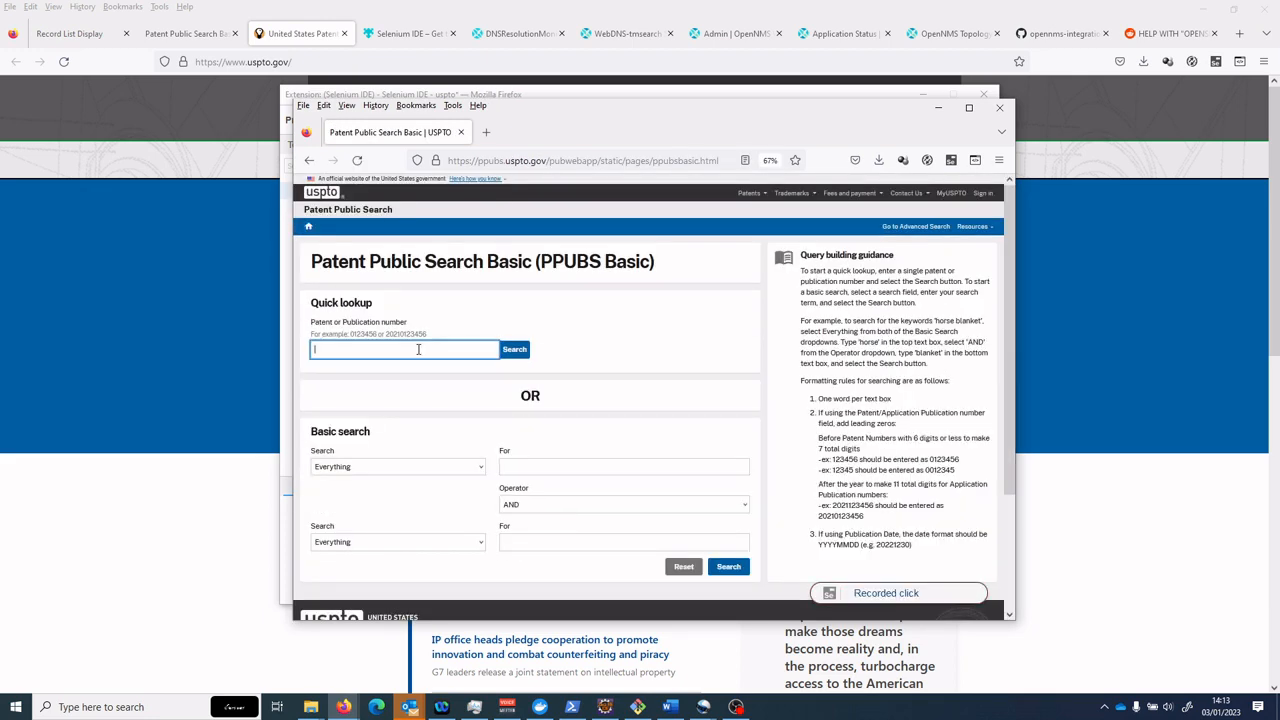
type("1")
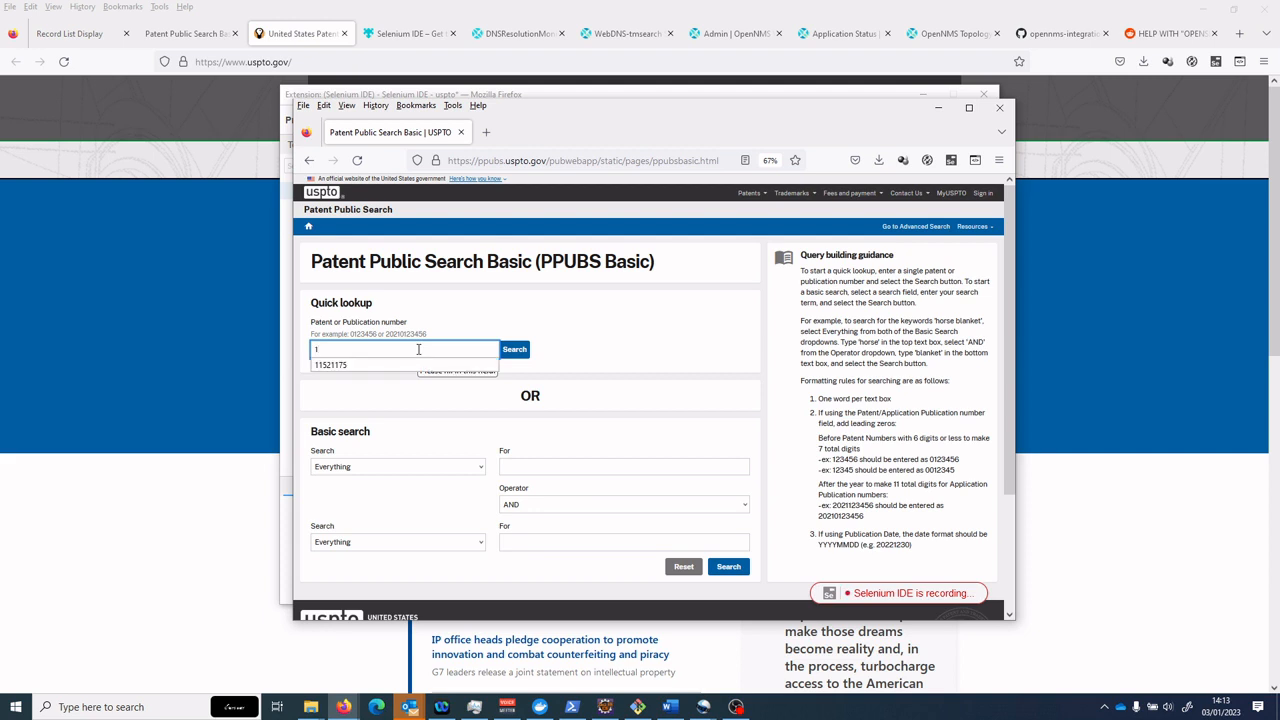
left_click(371, 365)
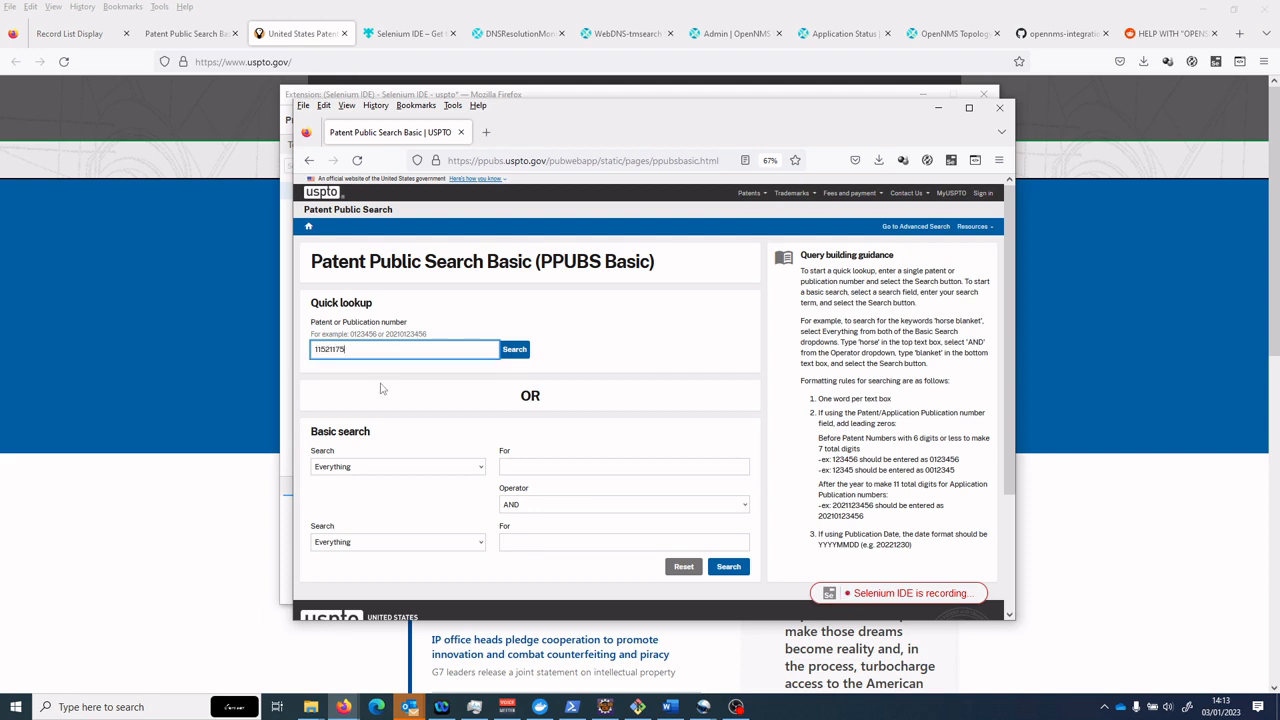
left_click(514, 350)
scroll(603, 351, "down", 4)
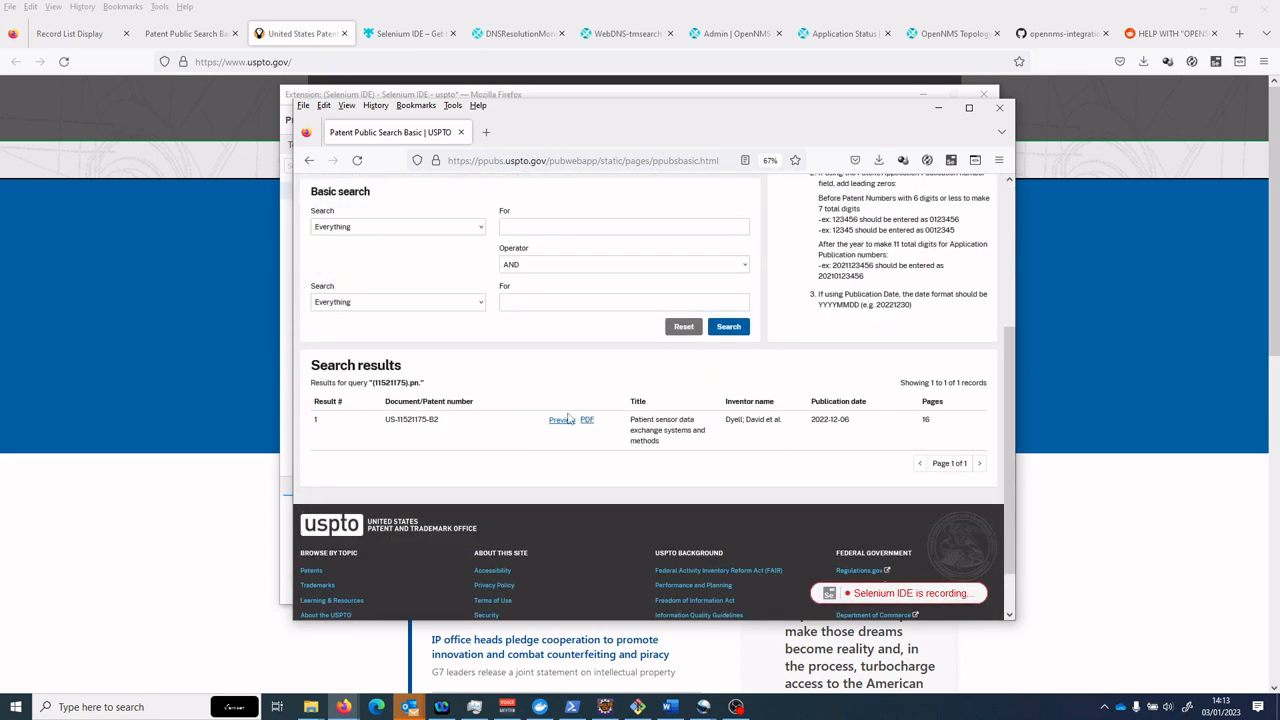
Step: Stop the Selenium IDE recording and name the new test usptopatent
left_click_drag(901, 113, 692, 226)
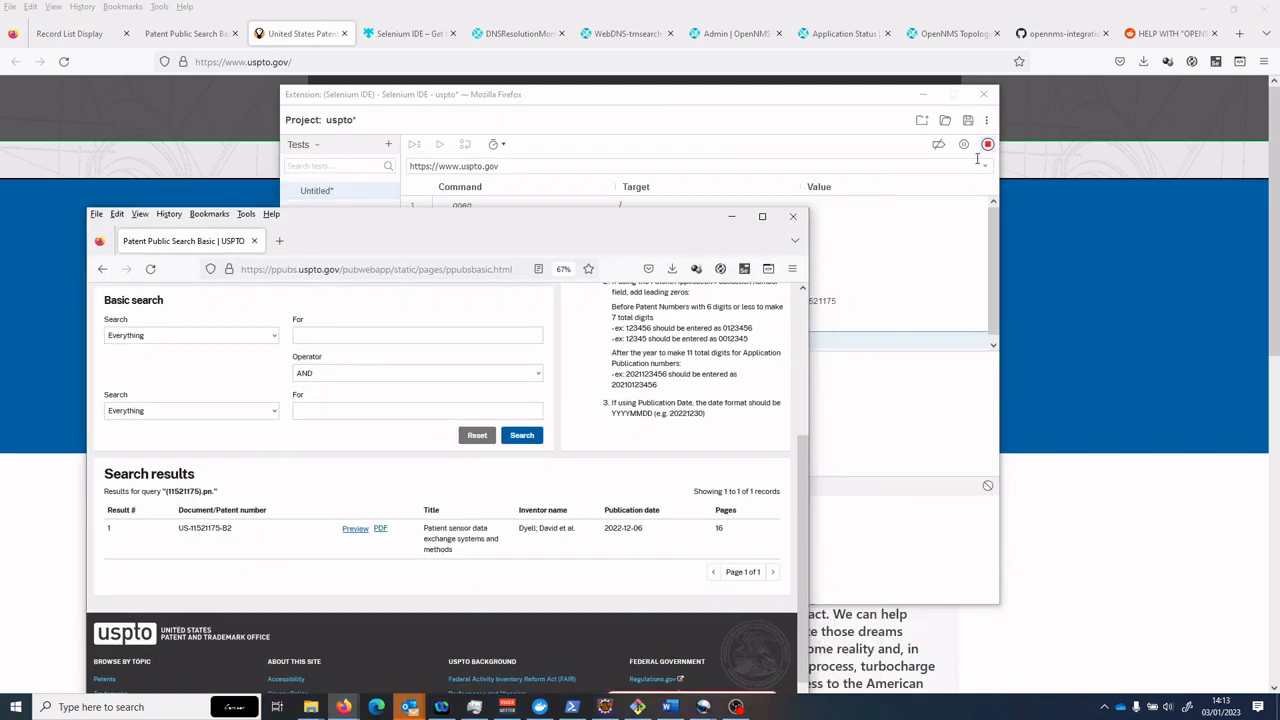
left_click(988, 146)
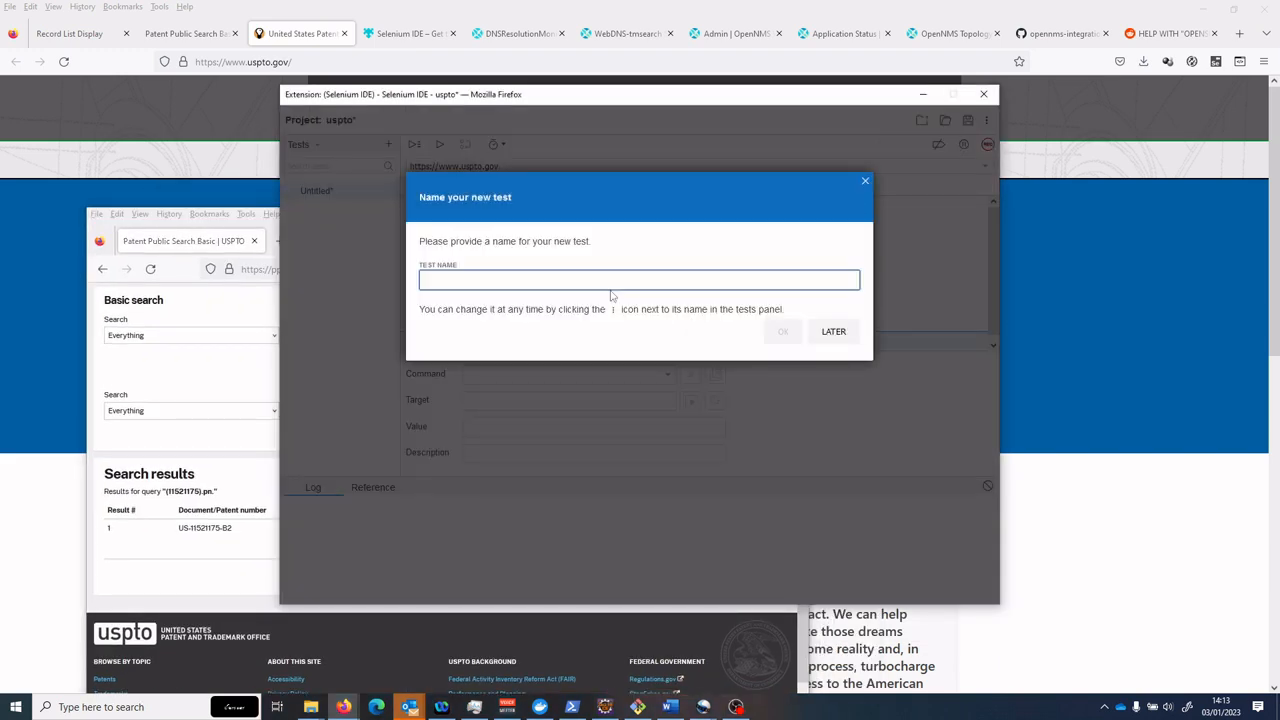
left_click(608, 279)
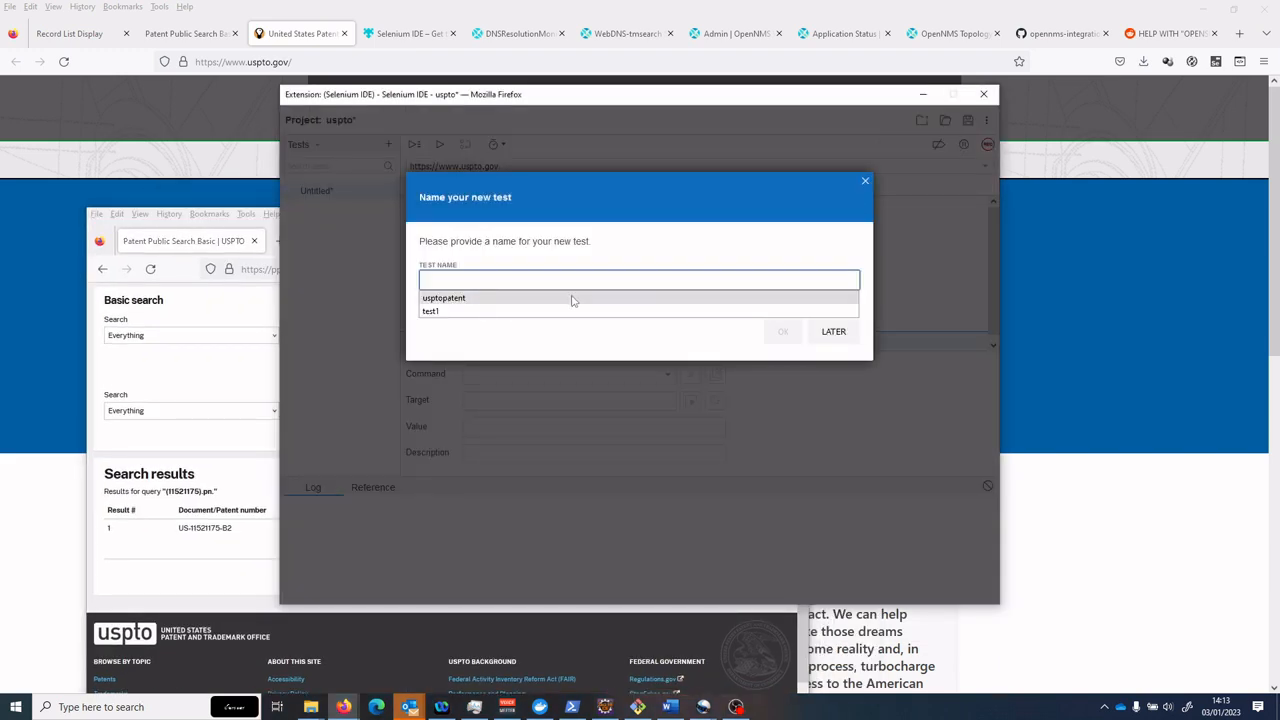
left_click(572, 298)
left_click(794, 328)
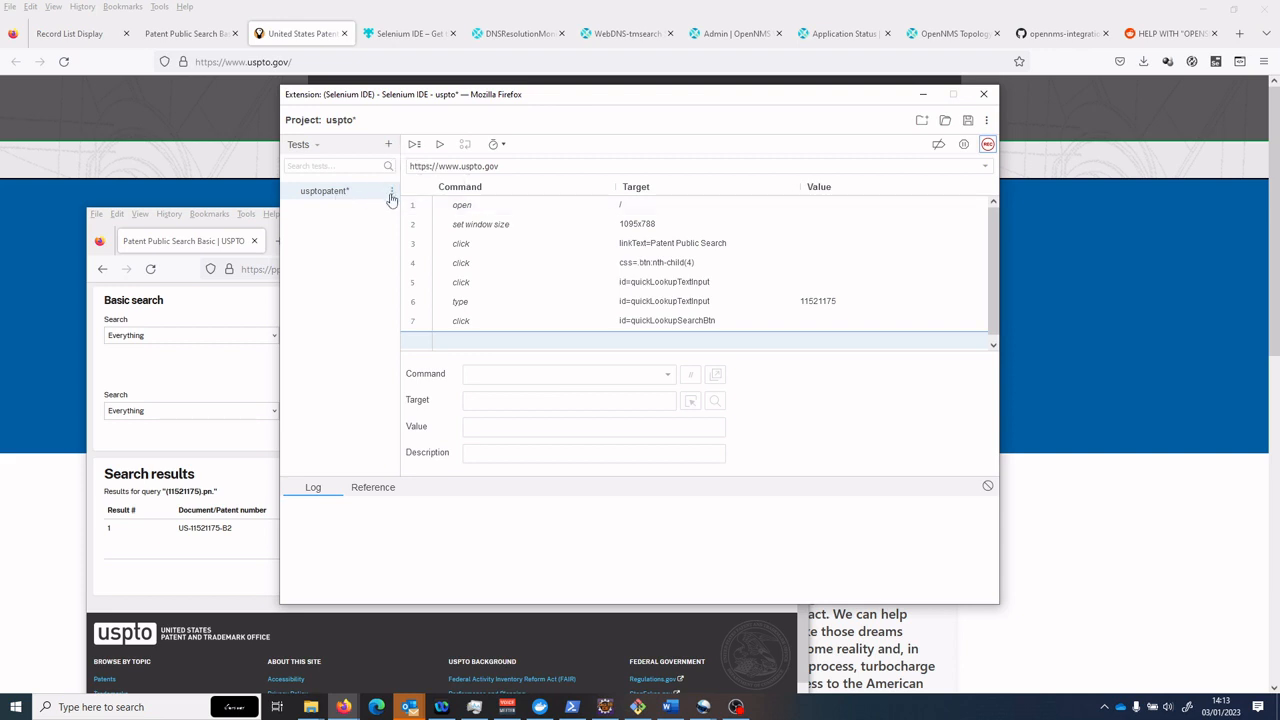
Step: Export the usptopatent test as Java JUnit code to Downloads as UsptopatentTest.java, replacing the existing file
left_click(390, 193)
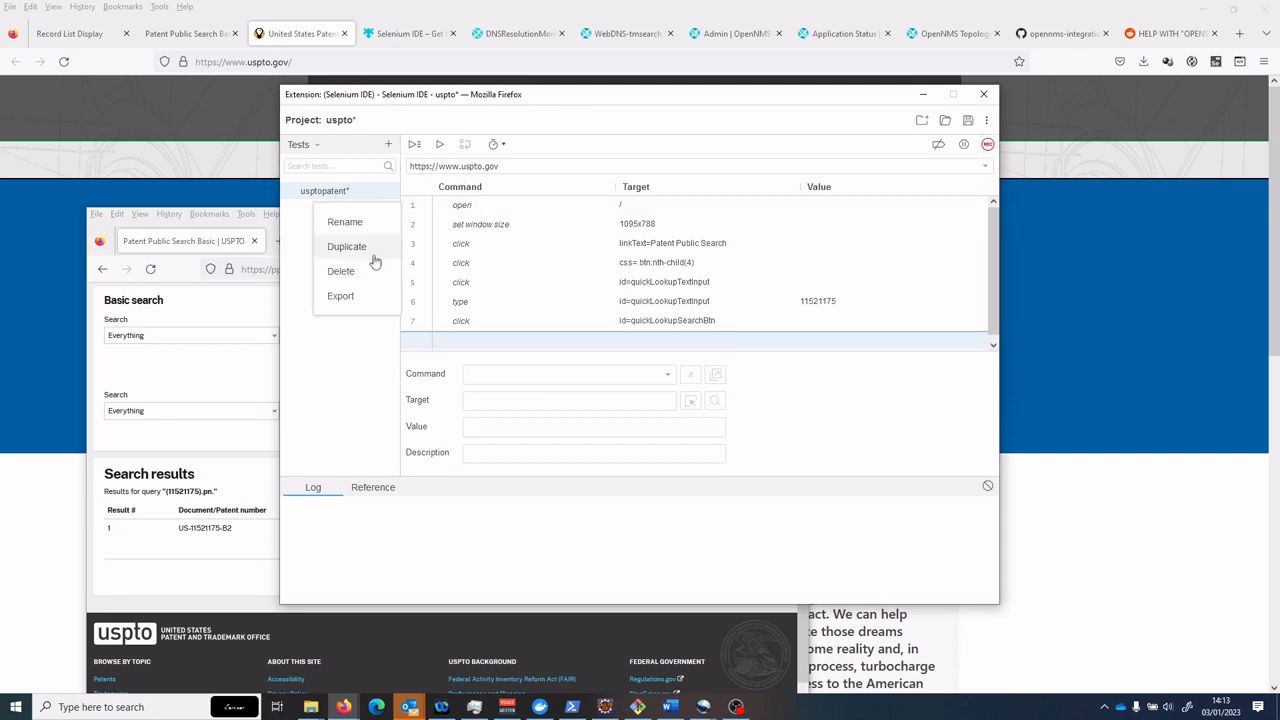
left_click(366, 298)
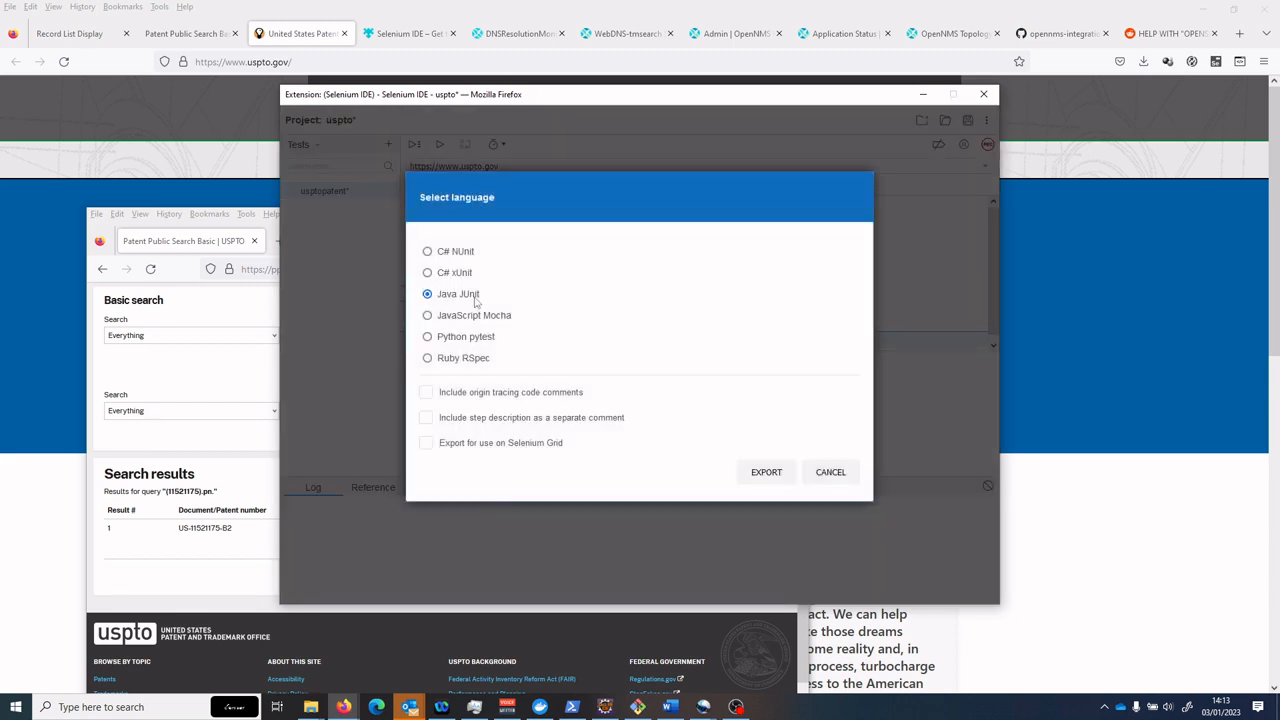
left_click(760, 471)
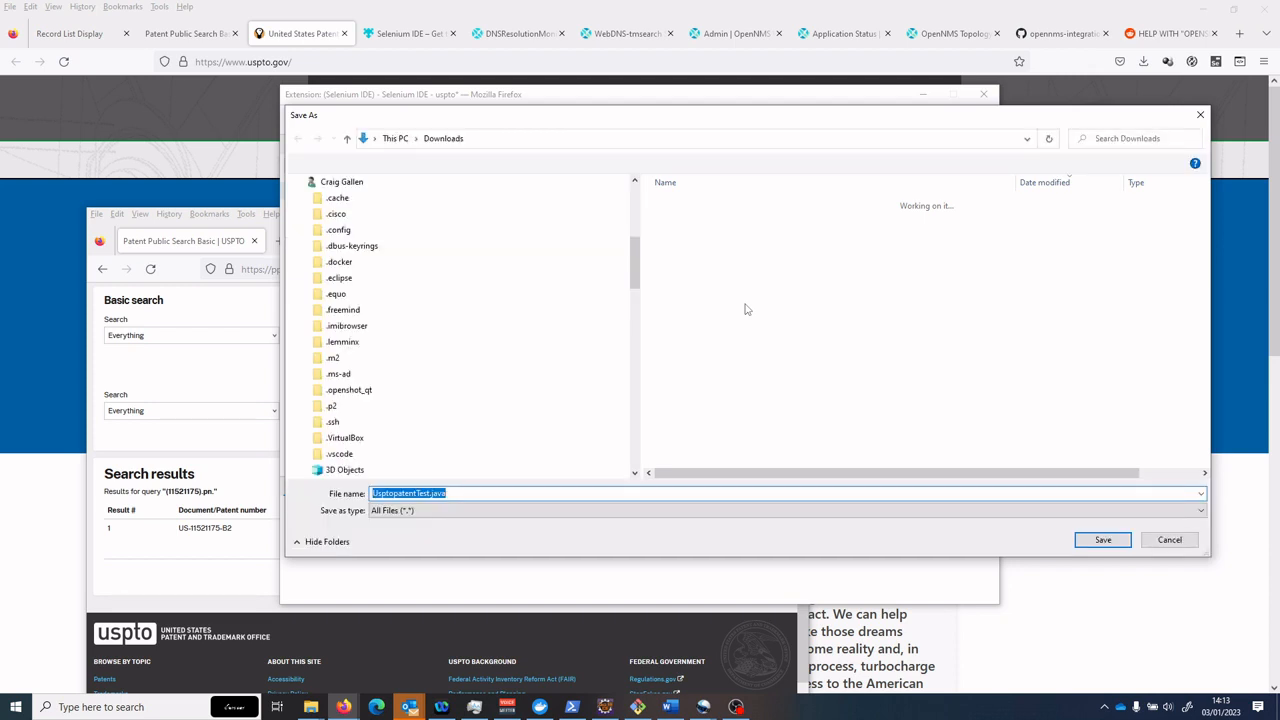
left_click(705, 220)
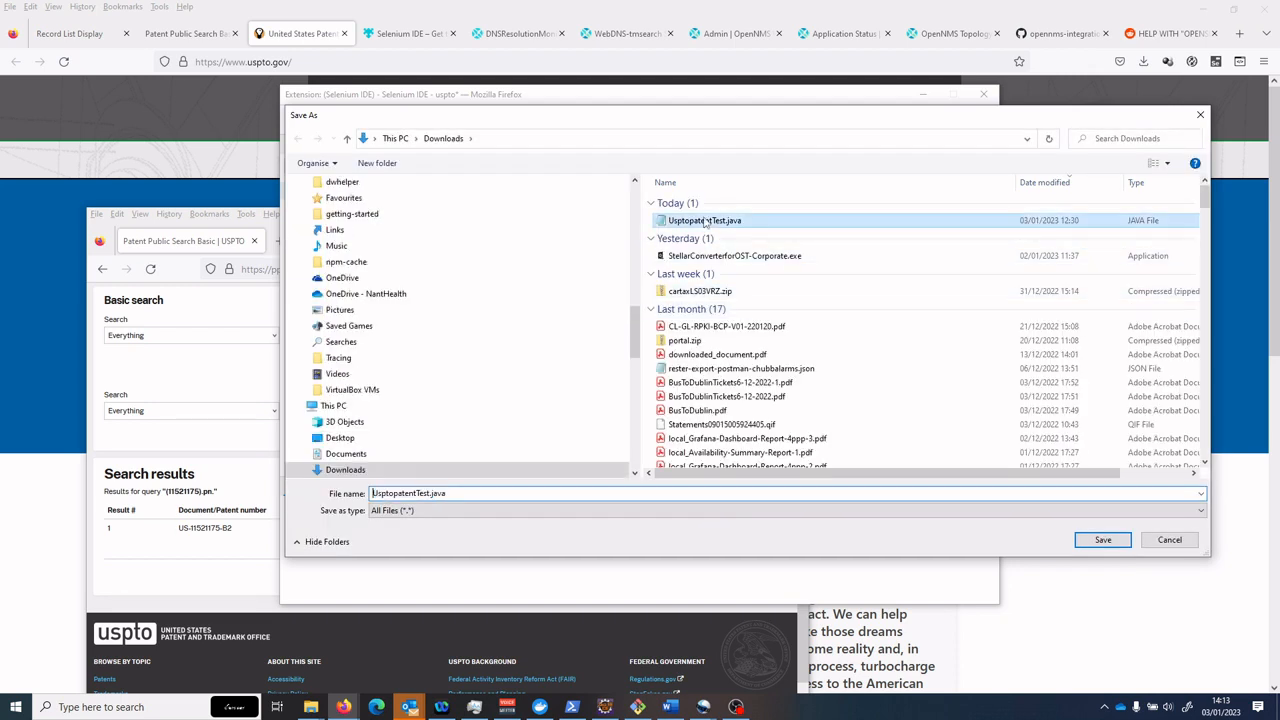
left_click(1120, 548)
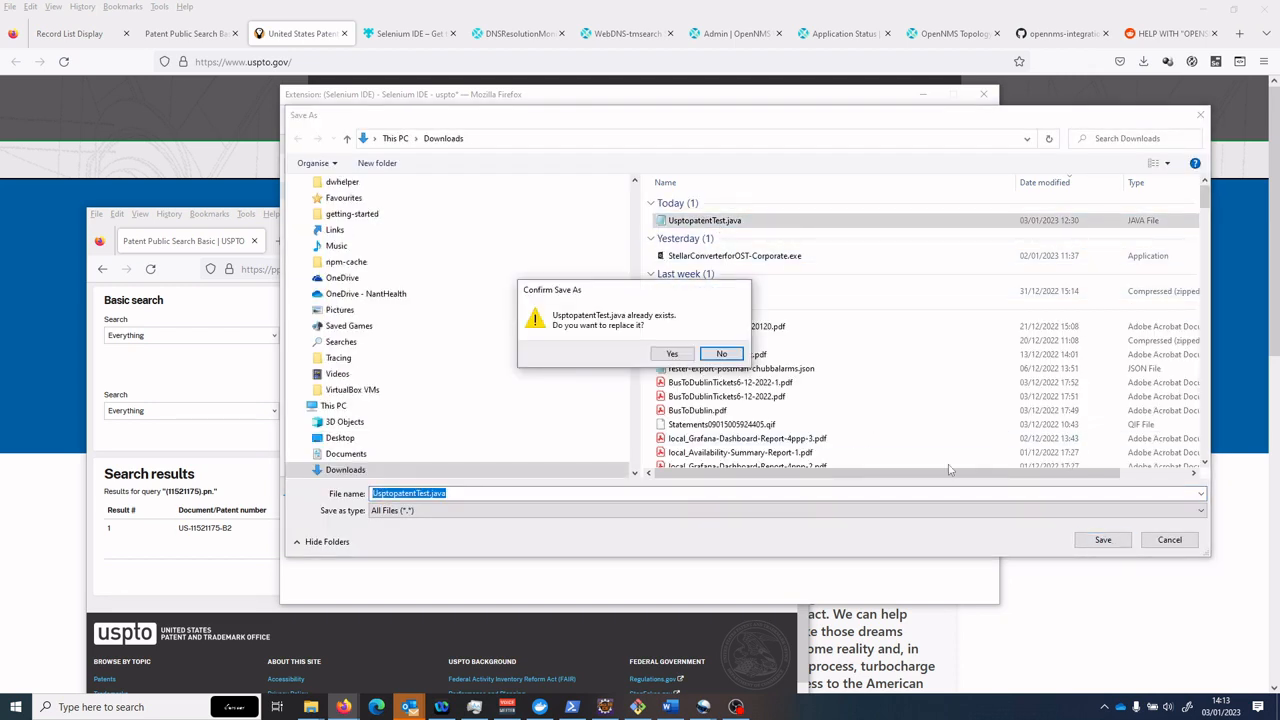
left_click(673, 356)
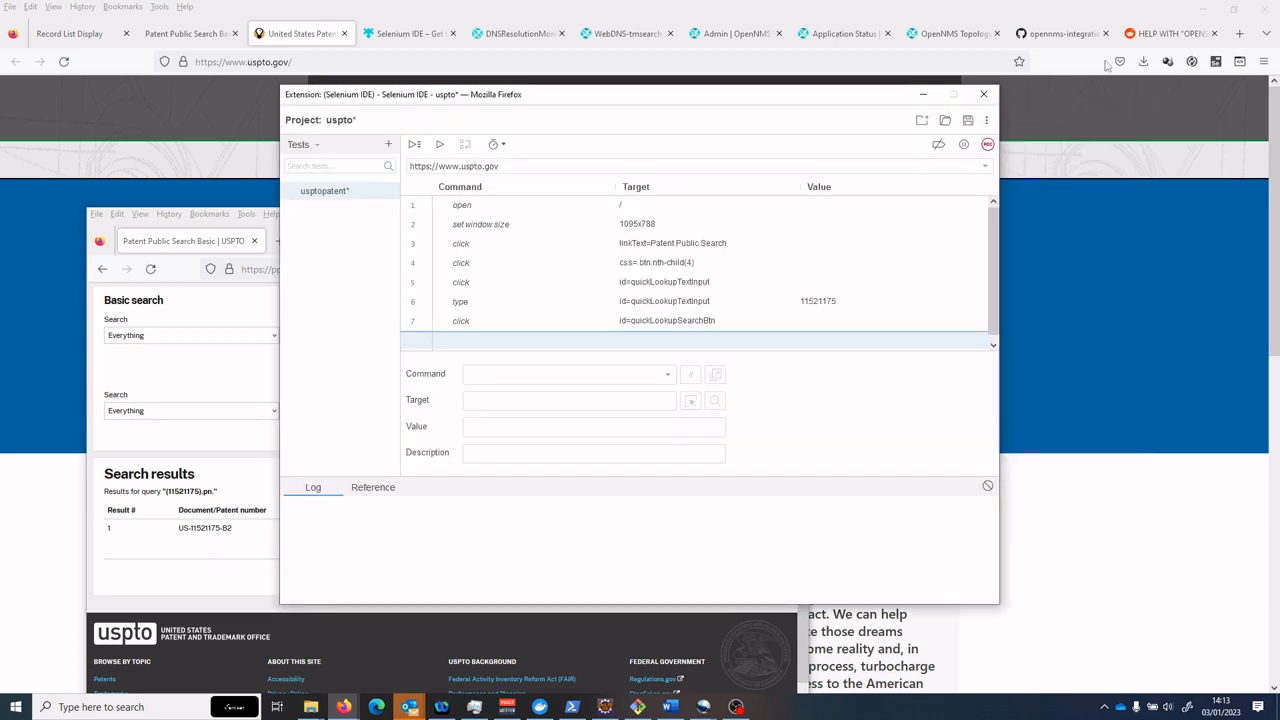
Step: Open the downloaded UsptopatentTest.java, highlight the recorded driver commands in the usptopatent test method, and close the file
left_click(1144, 62)
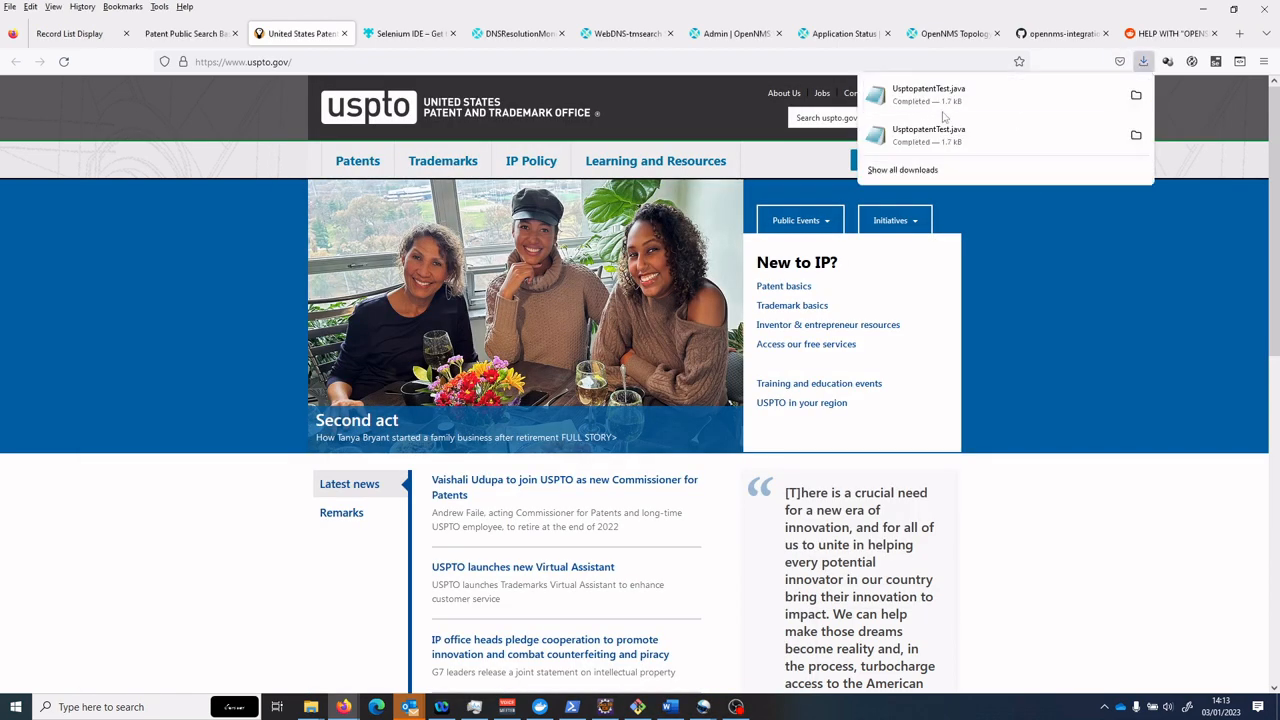
left_click(945, 108)
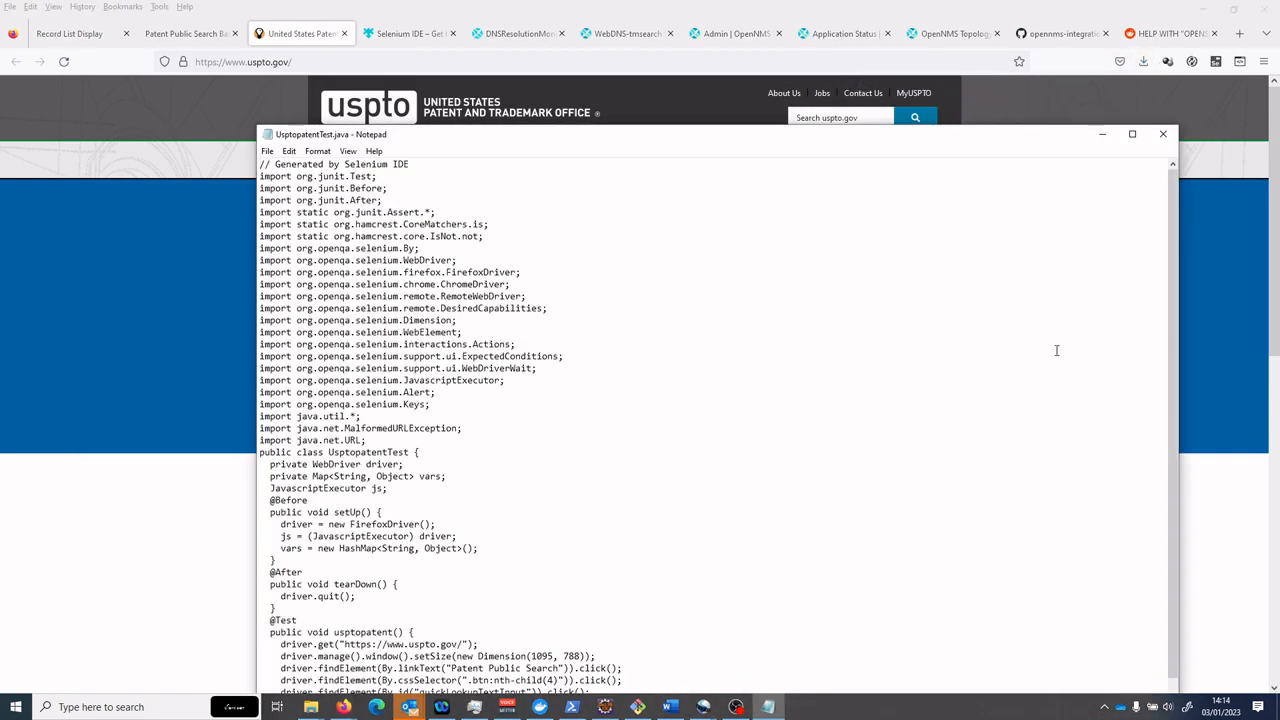
scroll(1170, 565, "down", 1)
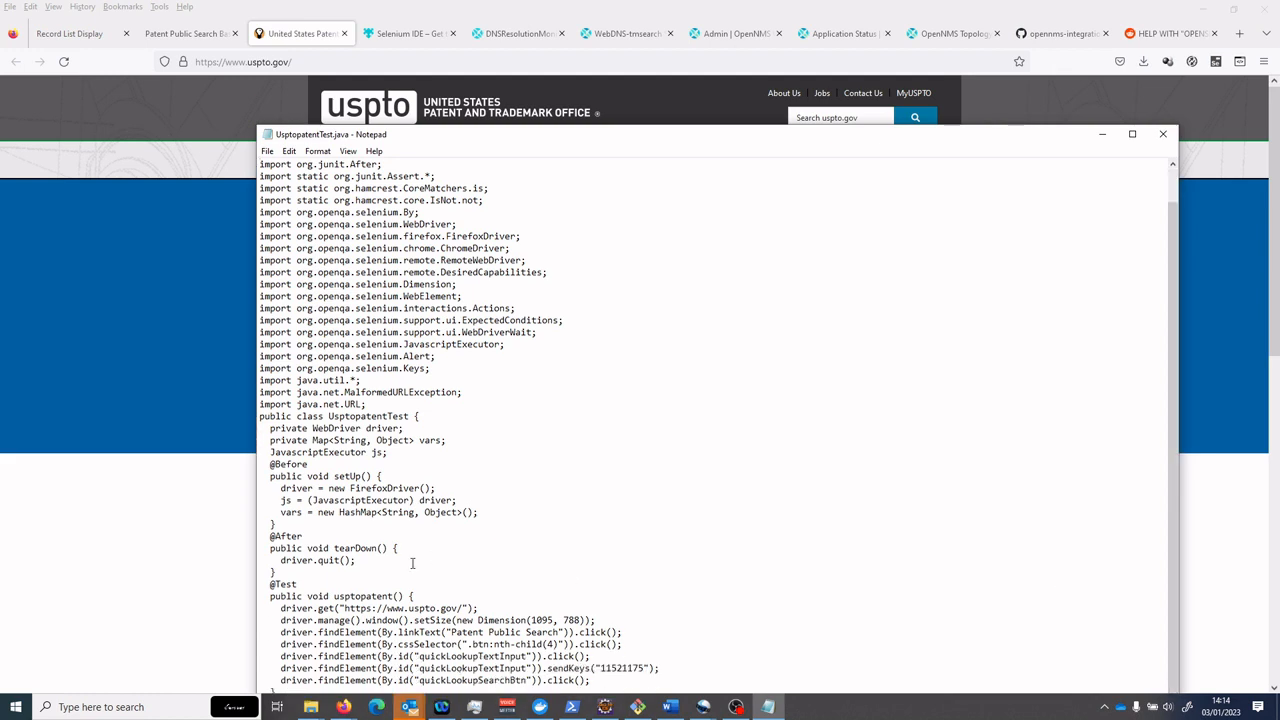
left_click_drag(280, 608, 596, 620)
left_click_drag(333, 631, 614, 712)
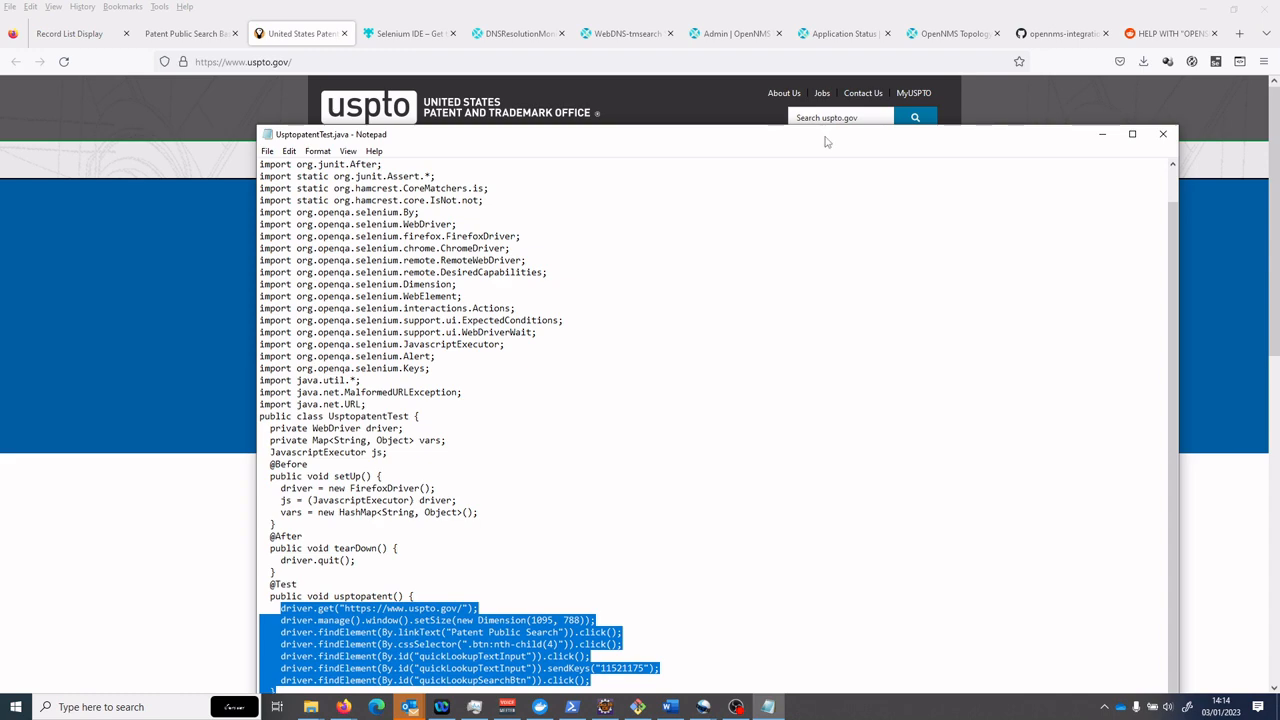
left_click_drag(826, 142, 749, 29)
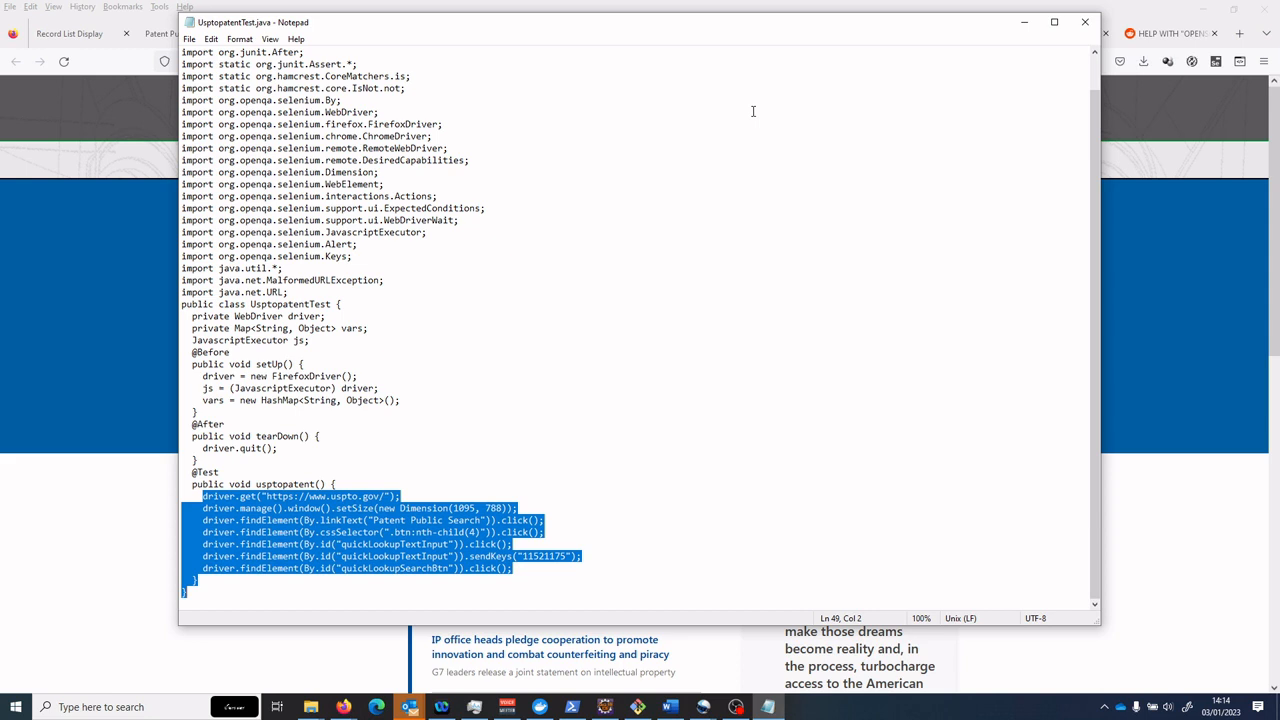
left_click(1085, 22)
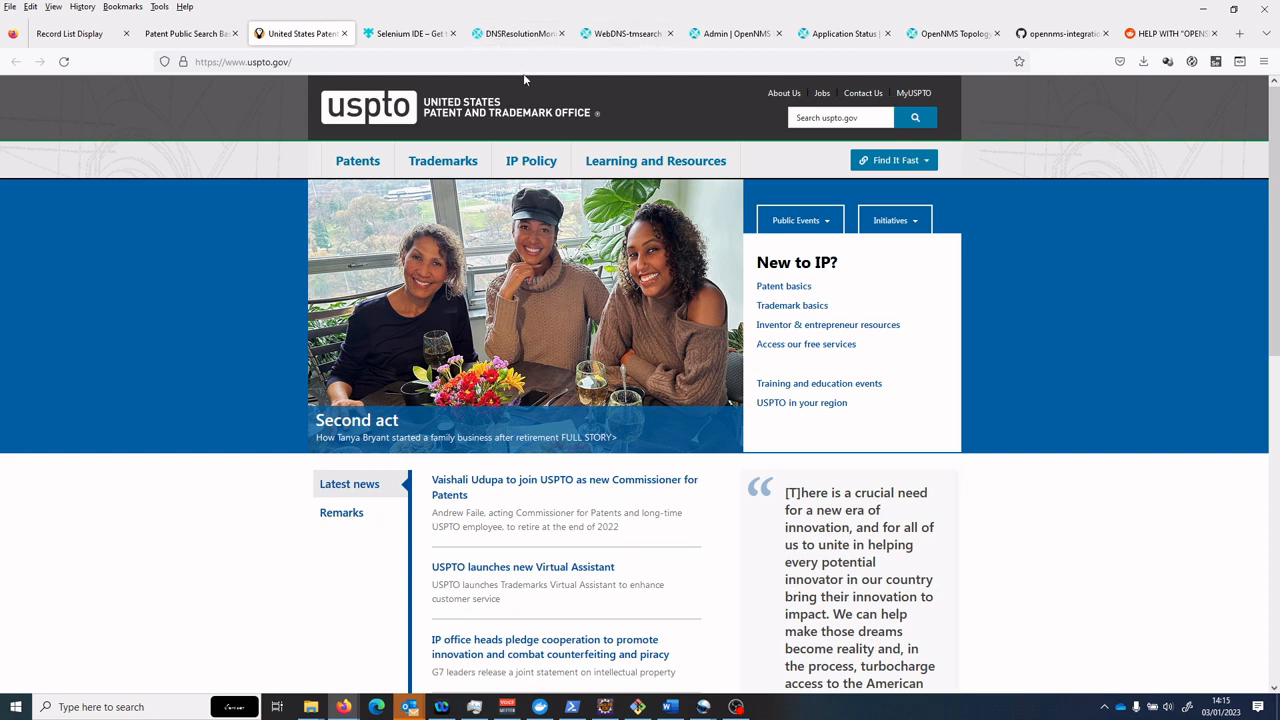
Step: Review the list of available service monitors in the OpenNMS DNSResolutionMonitor documentation, down to PageSequenceMonitor
left_click(525, 36)
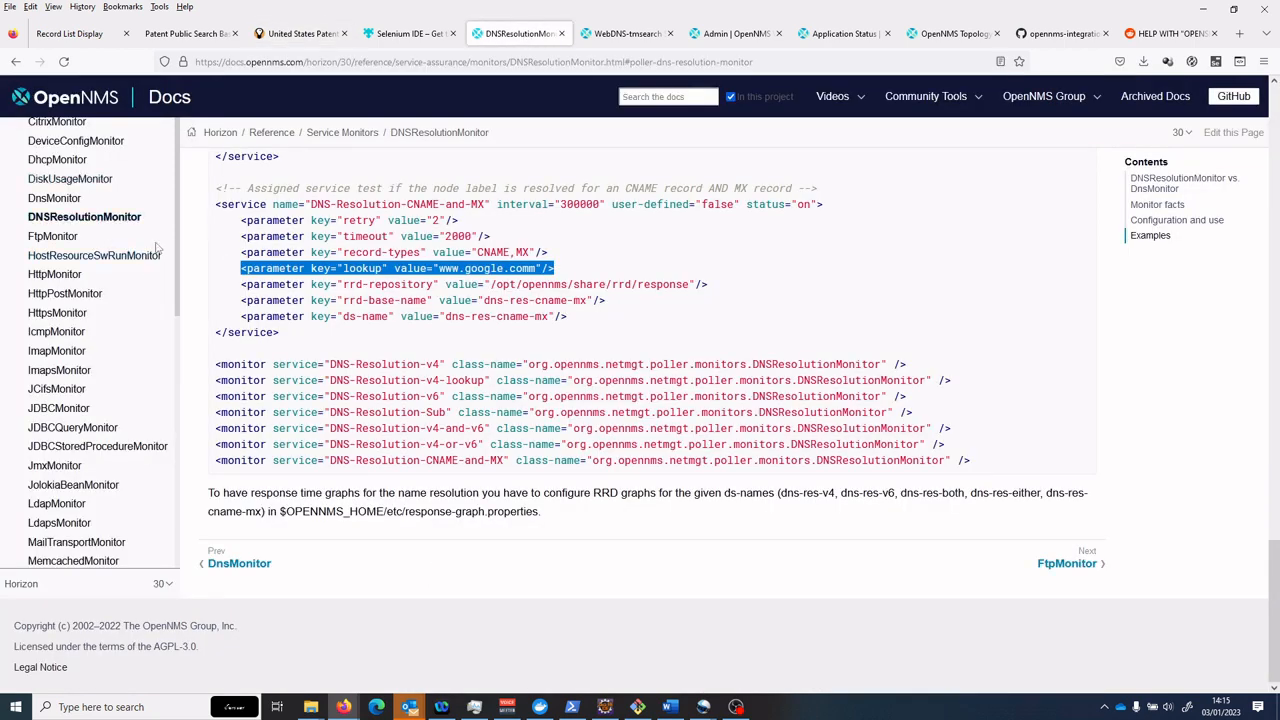
scroll(90, 202, "up", 4)
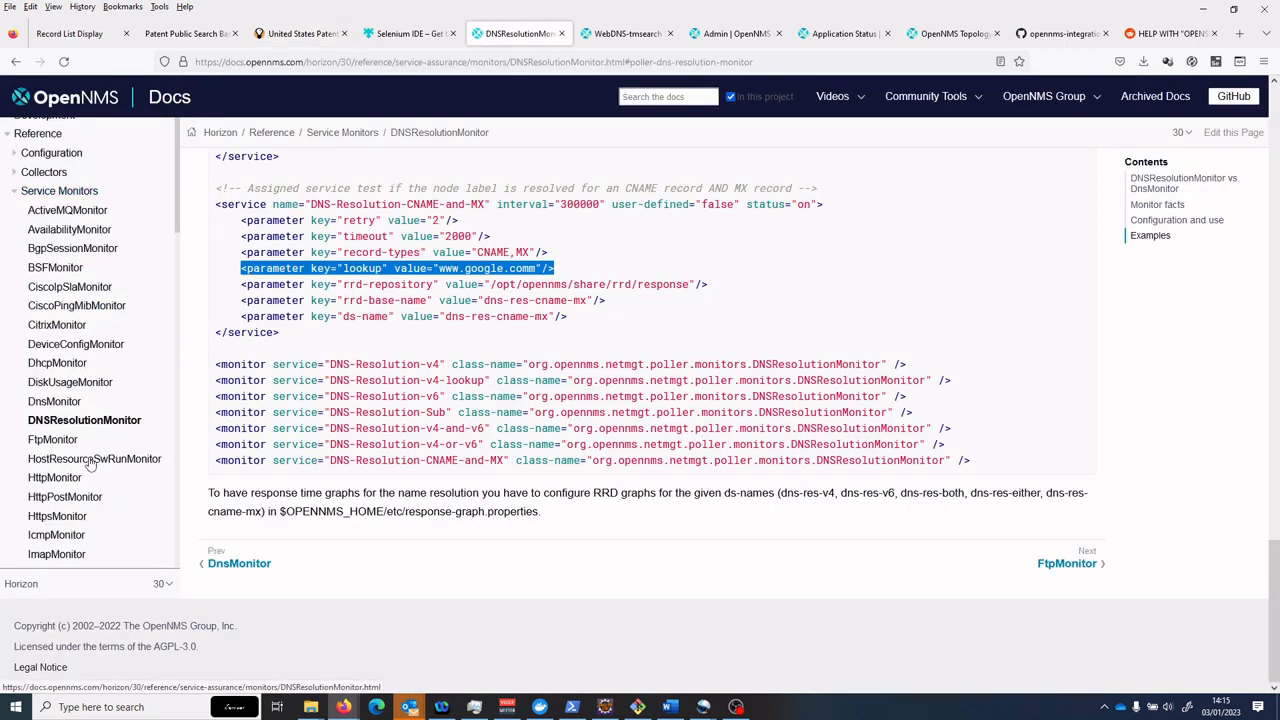
scroll(85, 400, "down", 3)
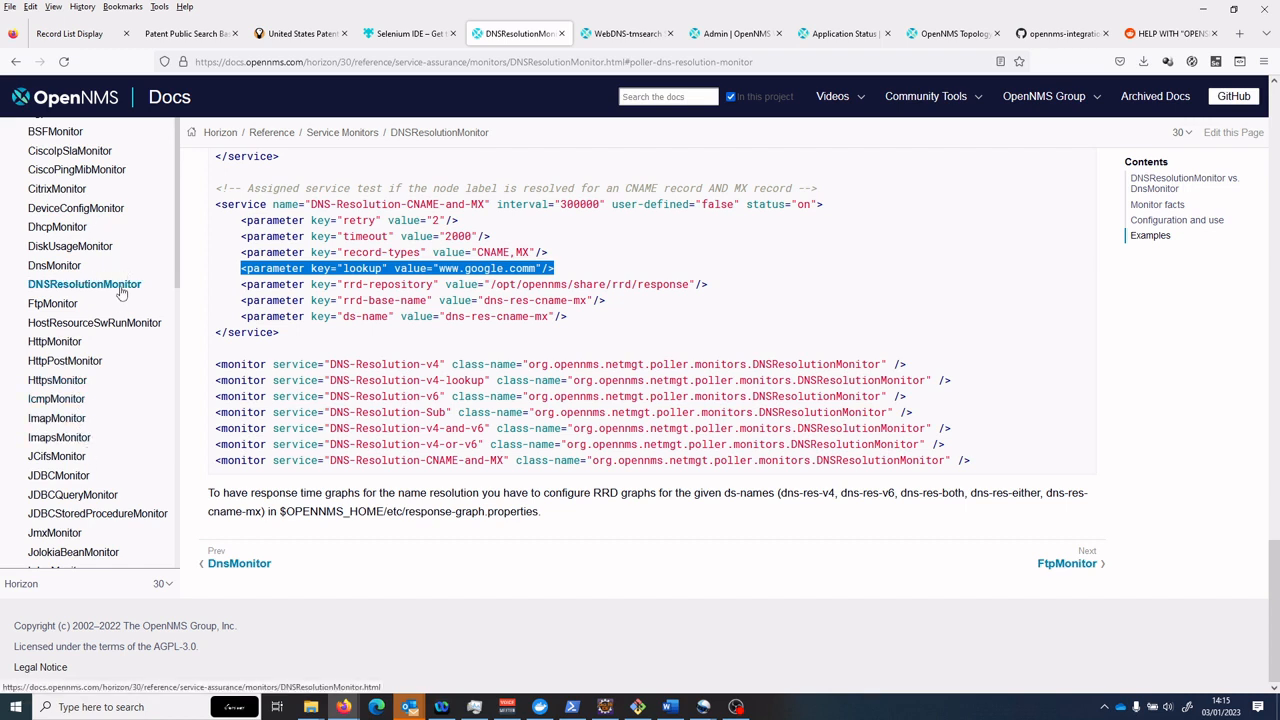
scroll(140, 440, "down", 5)
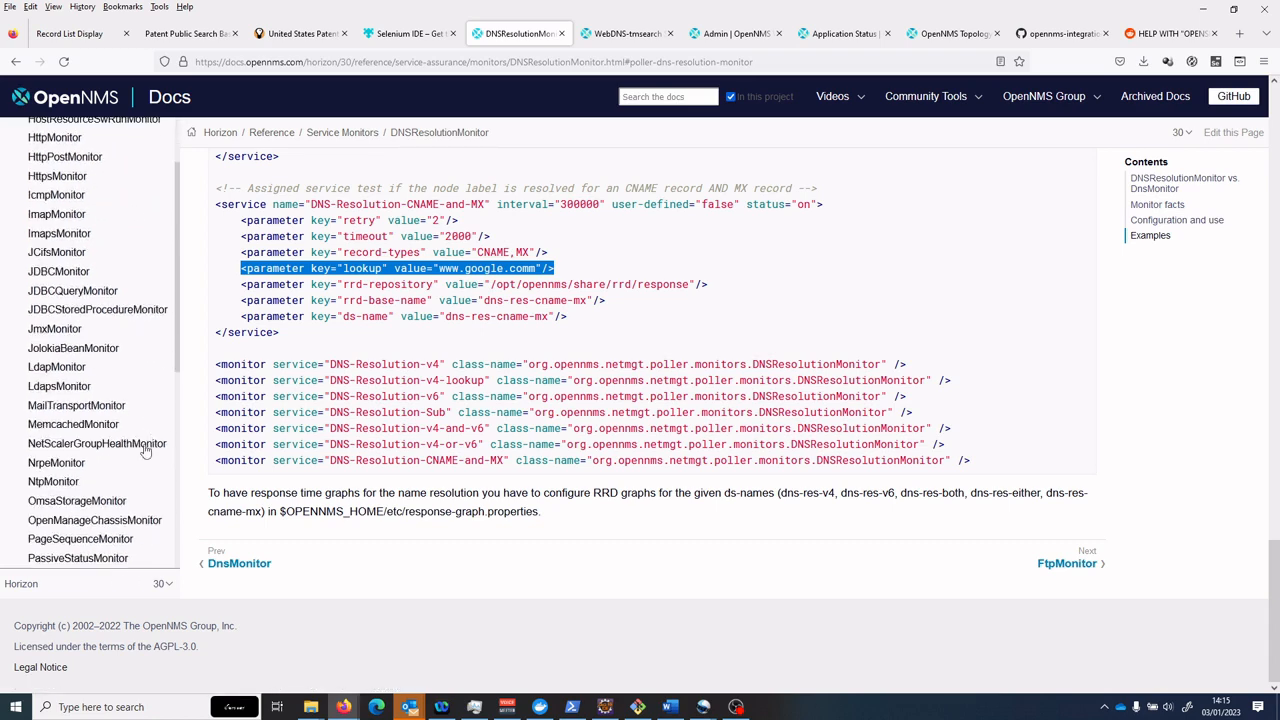
Step: Review the websitemonitoring README in the opennms-integrations-play GitHub repository, including the WebsitesUspto requisition example, and return to its beginning
mouse_move(1006, 108)
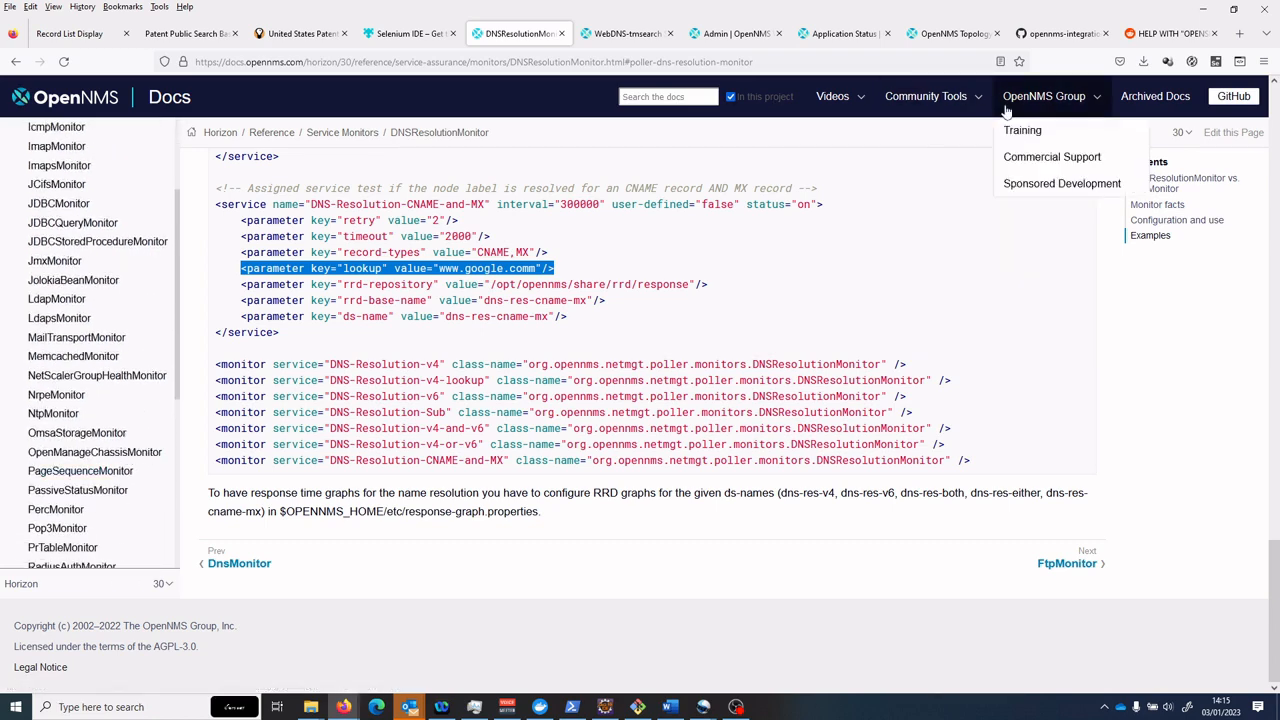
left_click(1056, 36)
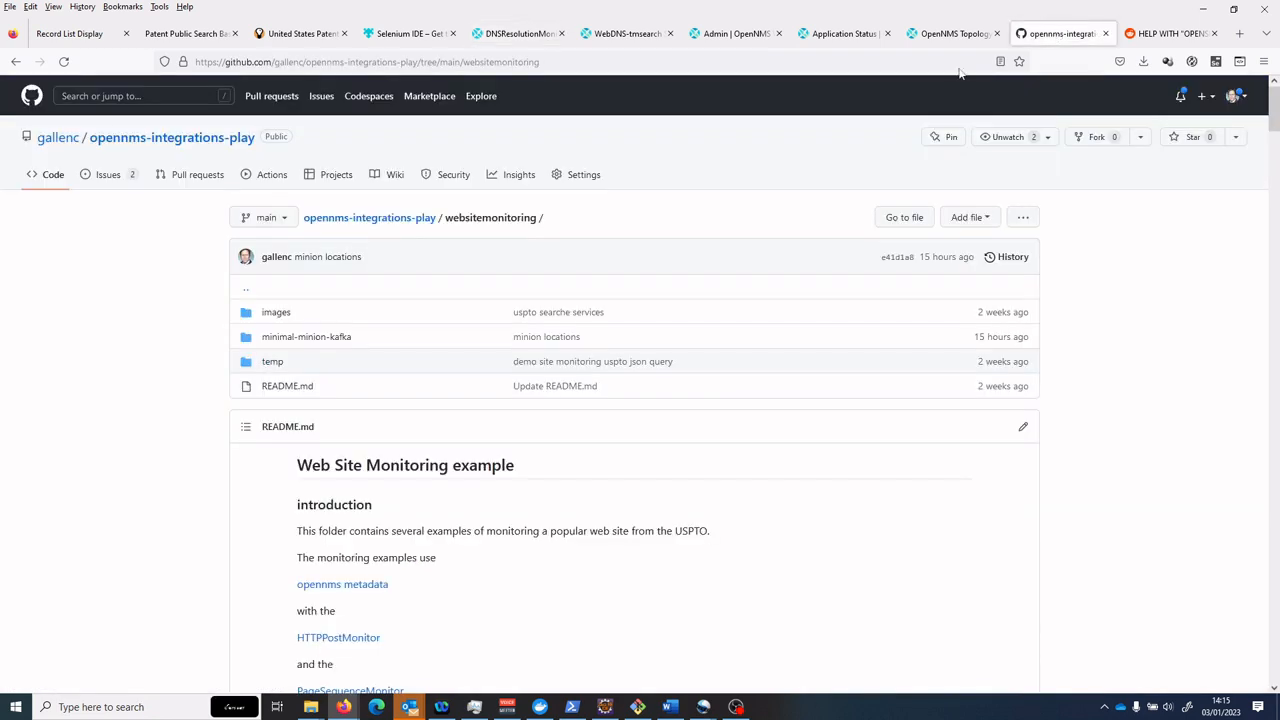
scroll(710, 388, "down", 4)
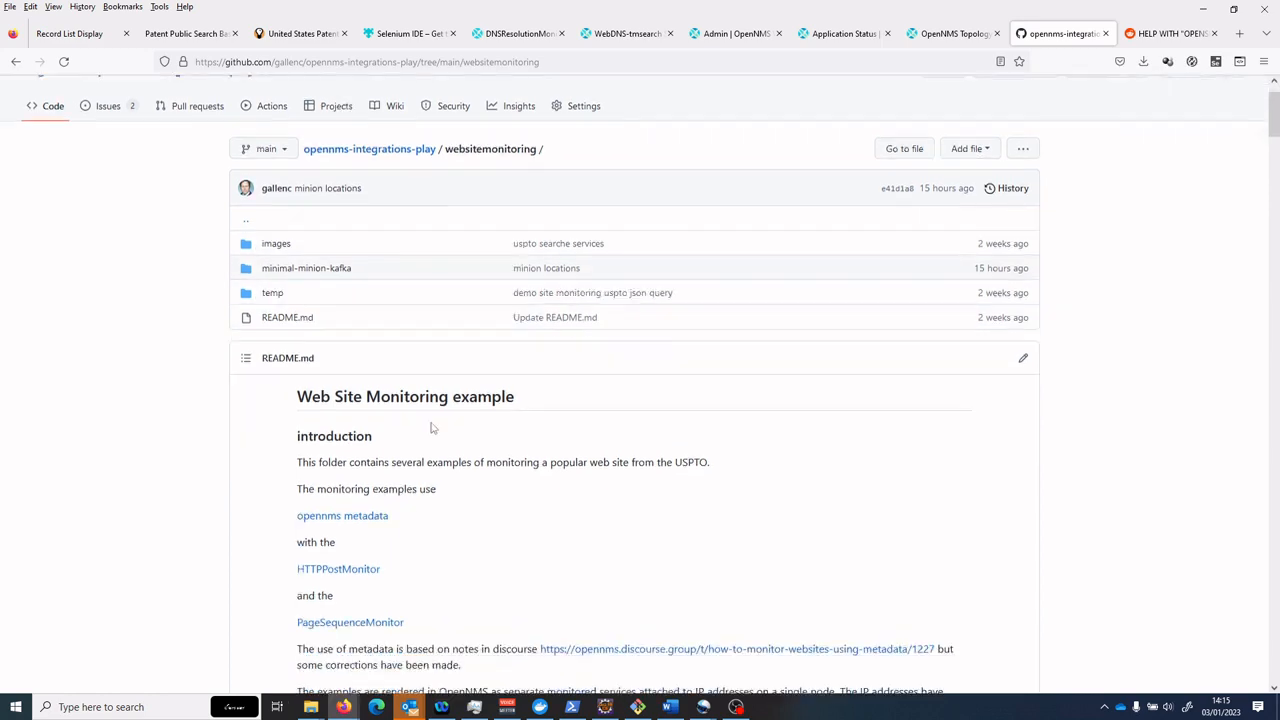
scroll(710, 388, "down", 20)
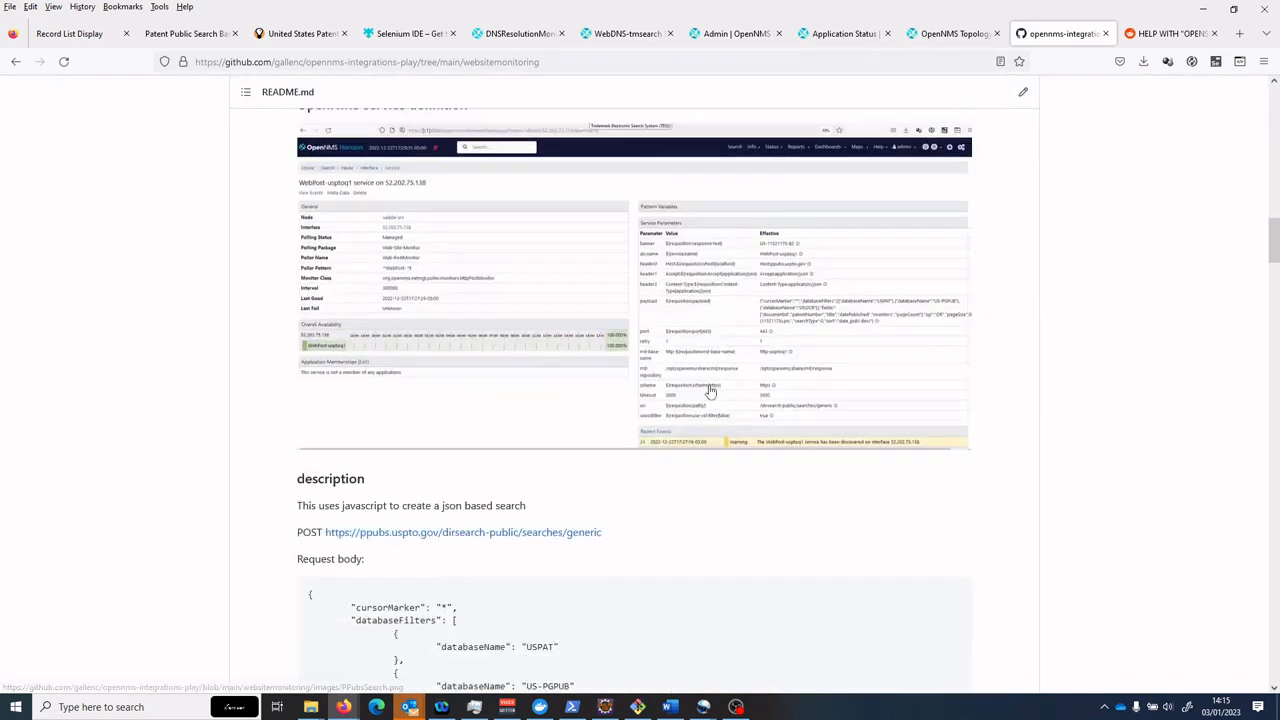
scroll(710, 390, "down", 15)
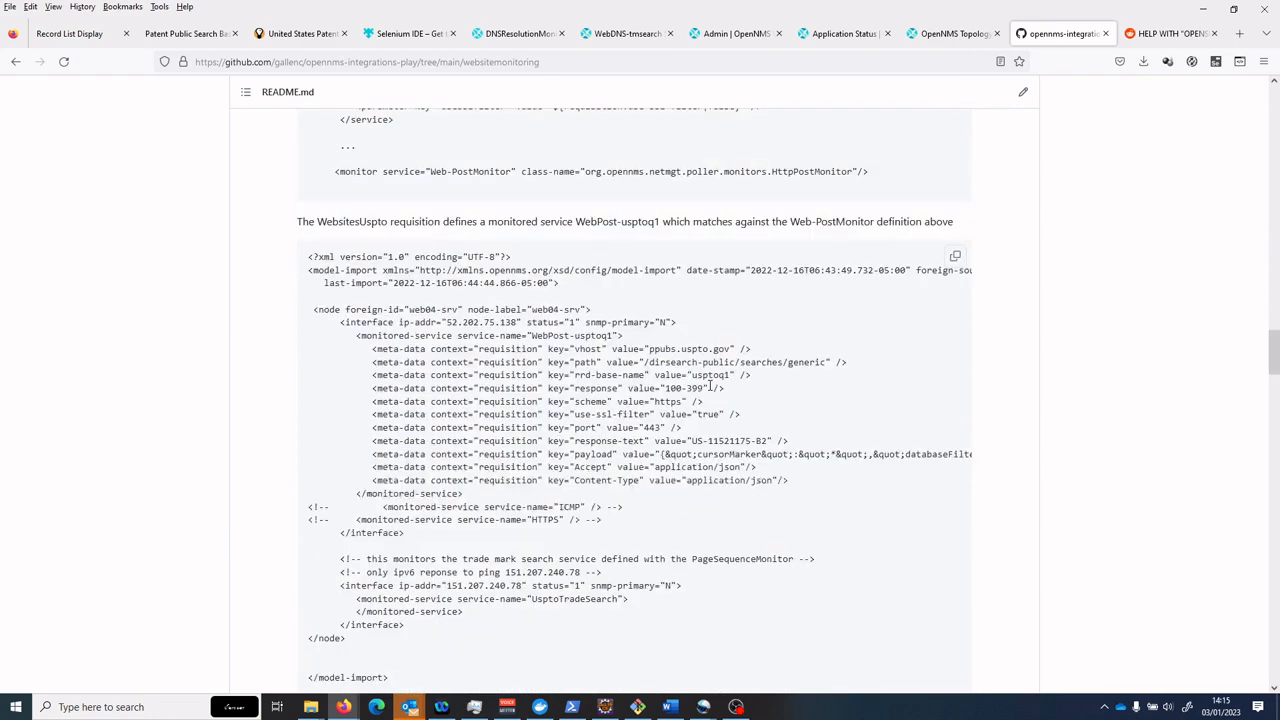
left_click_drag(1274, 388, 1275, 48)
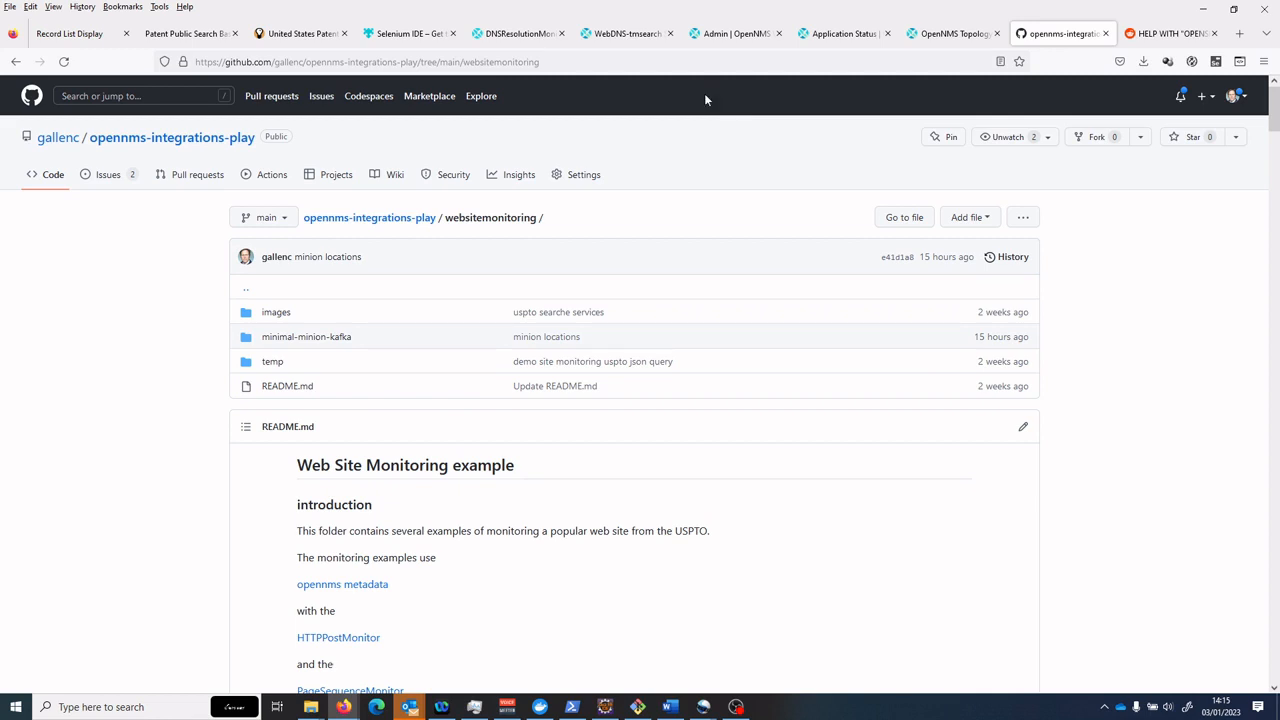
Step: Bring Selenium IDE up again over its Firefox add-on page and close it without saving the uspto project
left_click(418, 34)
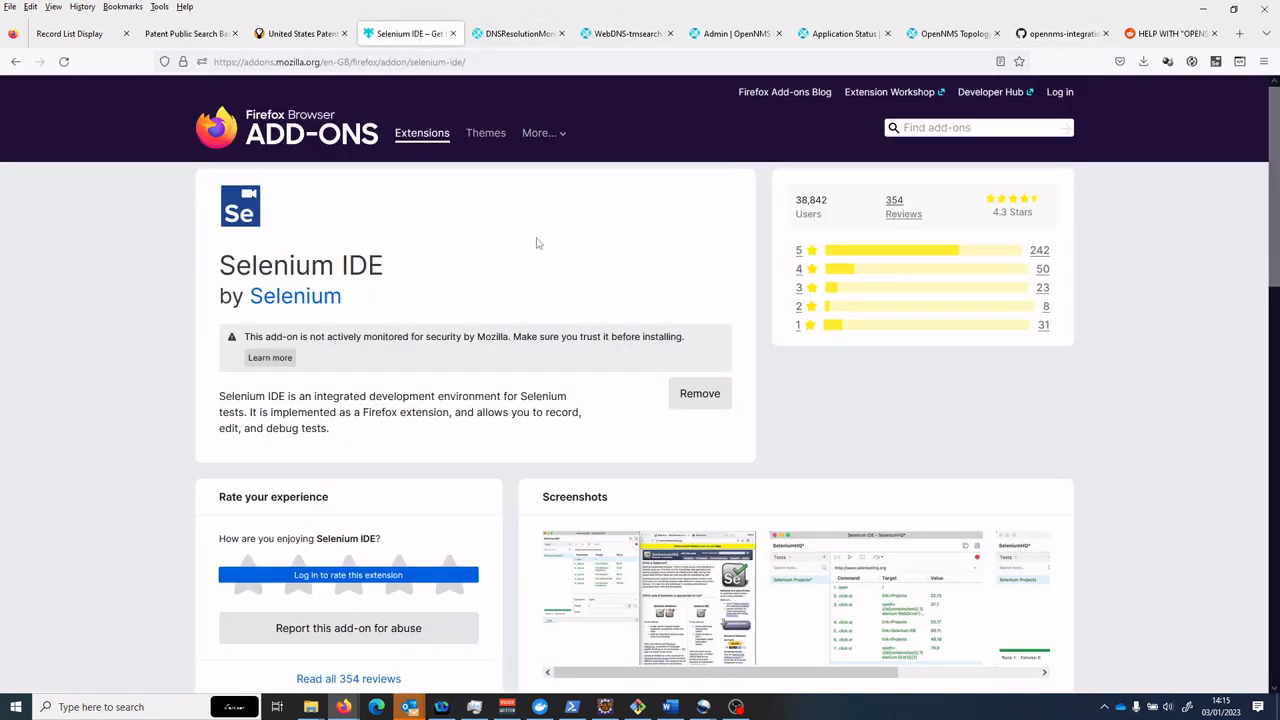
left_click(1191, 61)
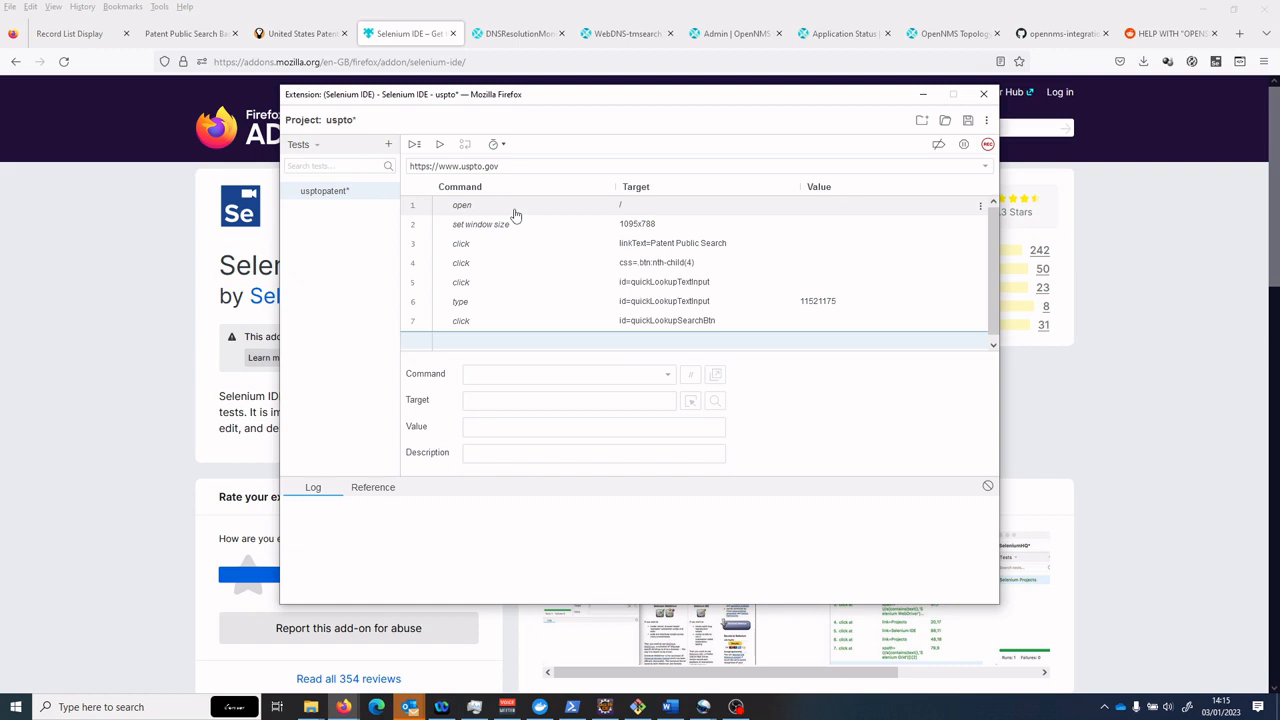
left_click(986, 96)
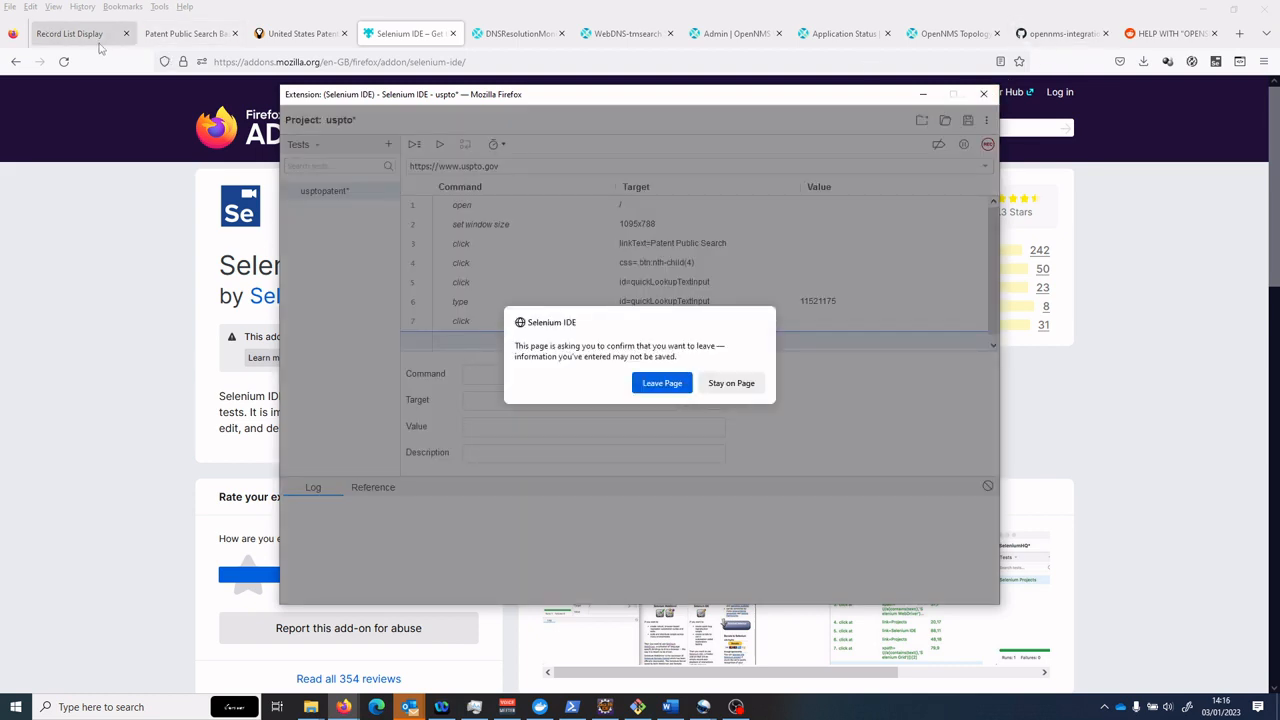
left_click(662, 384)
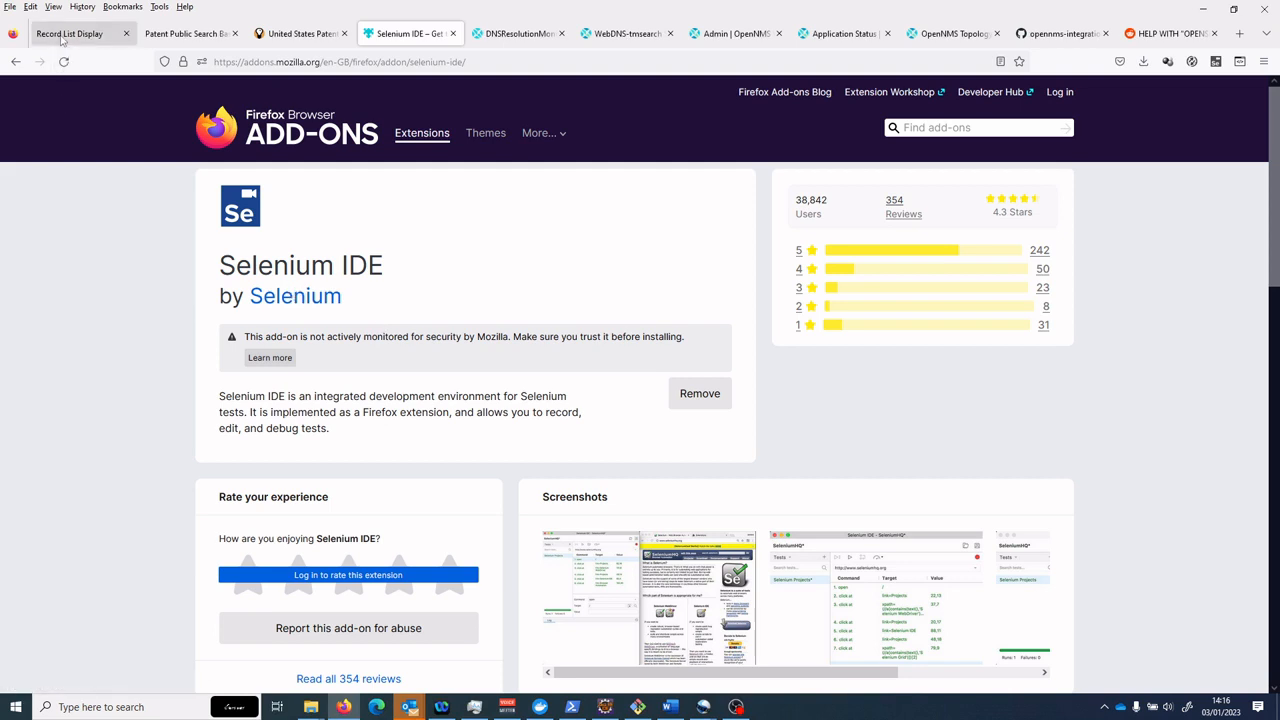